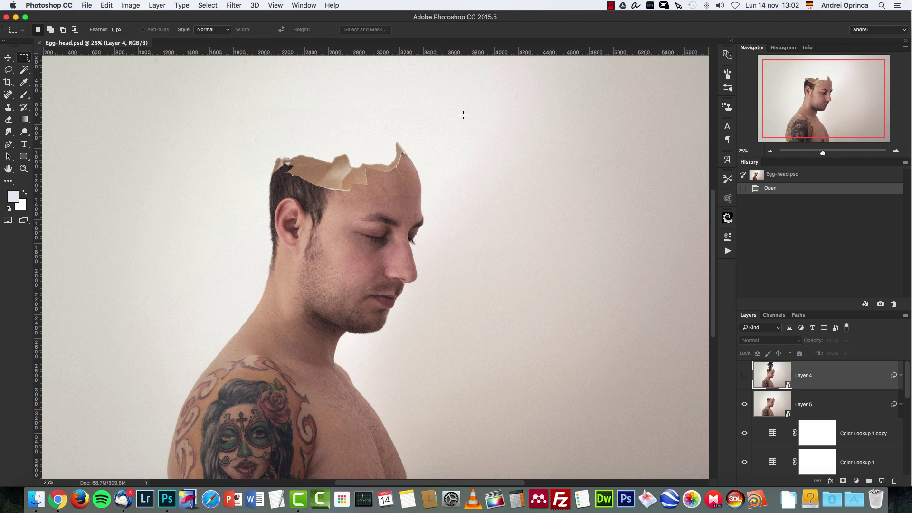
Step: Show only the Background layer of Egg-head.psd, hiding all other layers, with the whole photo in view
{"action": "left_click_drag", "start_coordinate": [862, 92], "coordinate": [860, 94]}
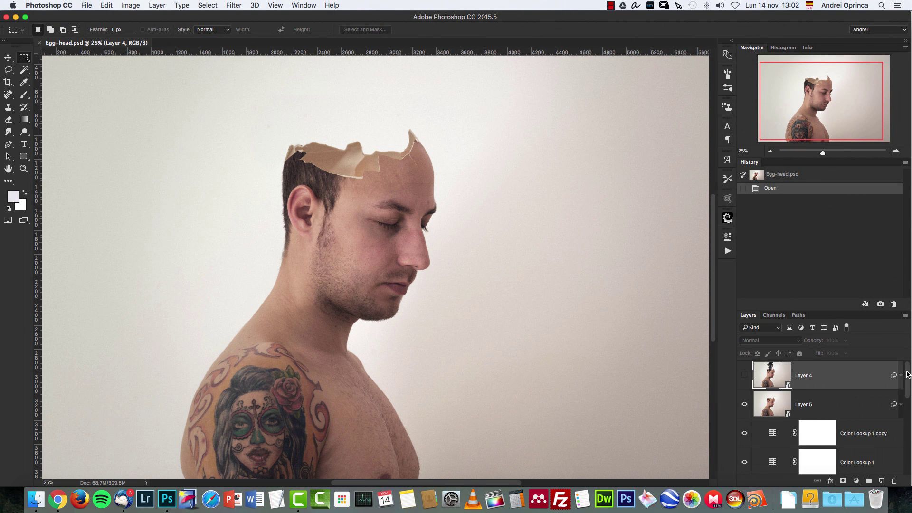
{"action": "scroll", "coordinate": [907, 373], "scroll_direction": "down", "scroll_amount": 5}
{"action": "left_click", "coordinate": [868, 468]}
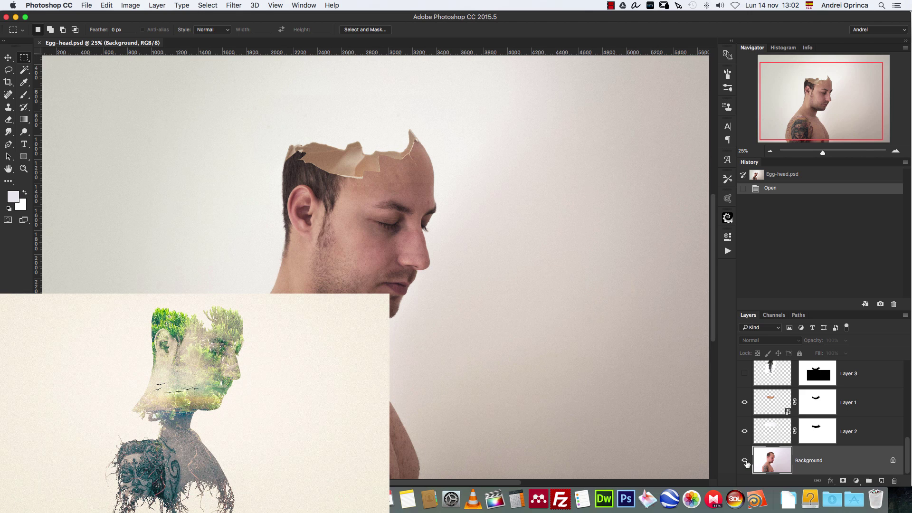
{"action": "left_click", "coordinate": [745, 460], "text": "alt"}
{"action": "left_click", "coordinate": [771, 152]}
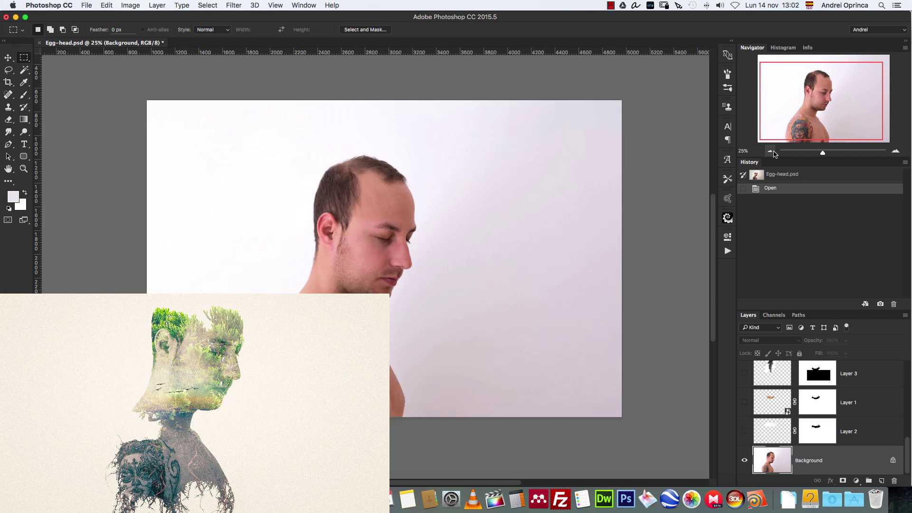
{"action": "left_click", "coordinate": [771, 151]}
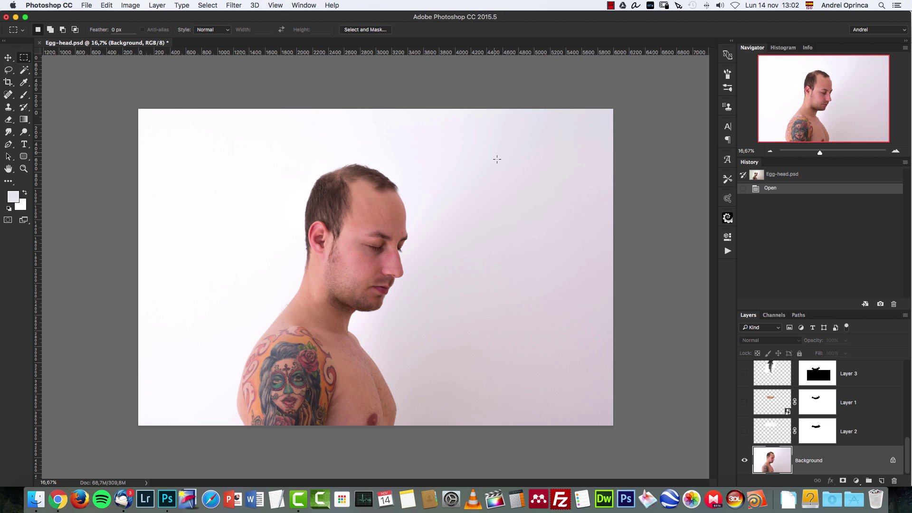
Step: Copy the entire Background photo into a new 6000 x 4000 pixel document with a transparent background
{"action": "key", "text": "super+a"}
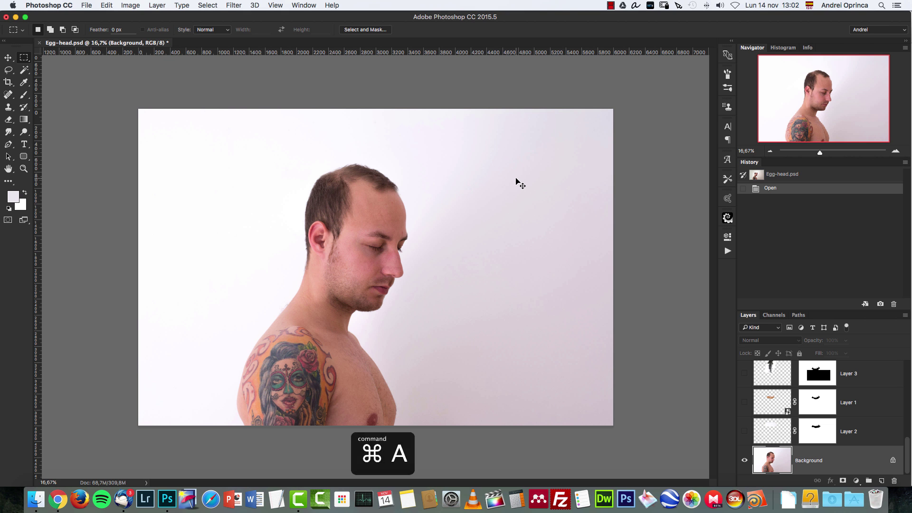
{"action": "key", "text": "super+c"}
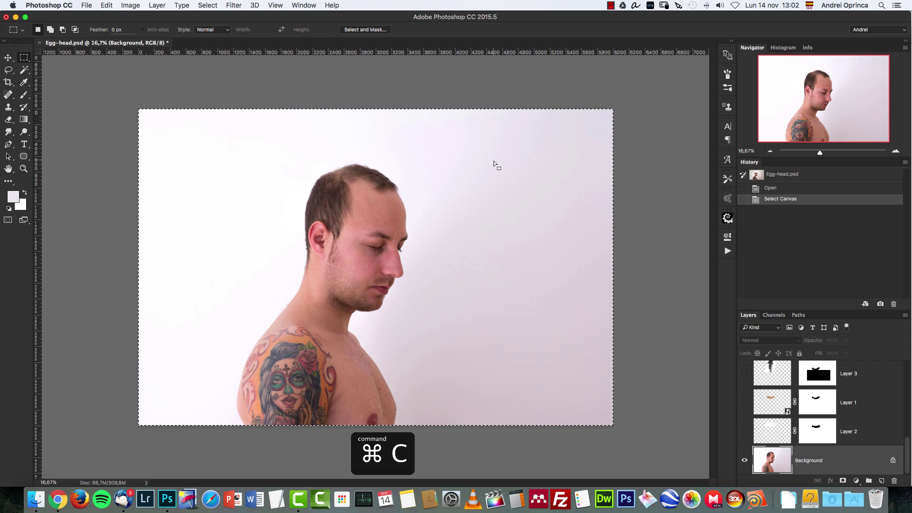
{"action": "key", "text": "super+n"}
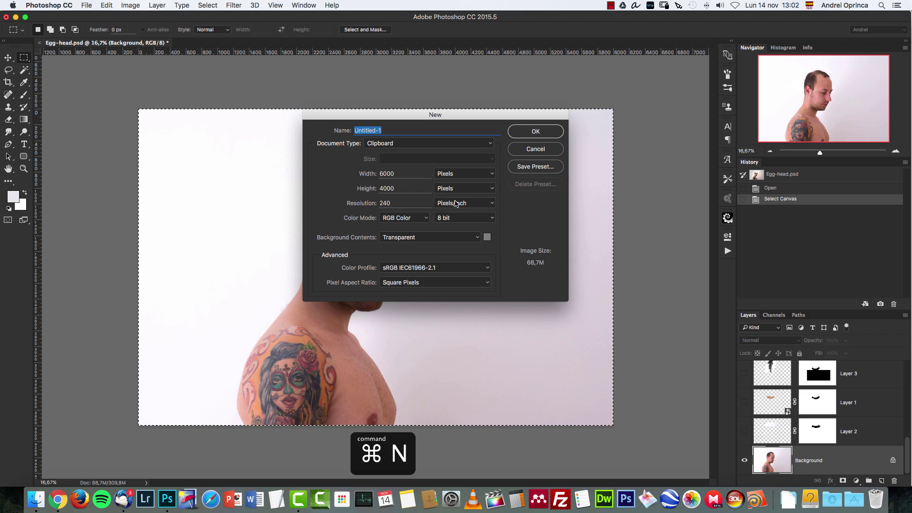
{"action": "left_click", "coordinate": [533, 137]}
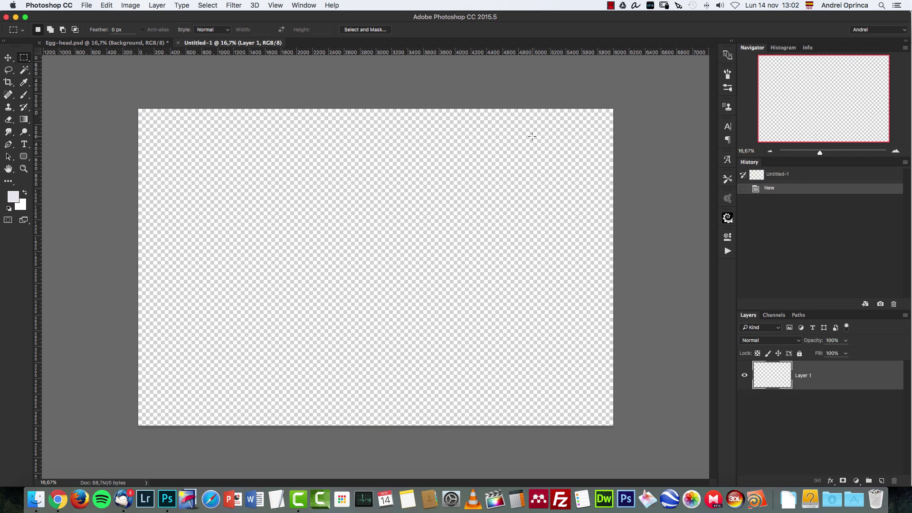
{"action": "key", "text": "super+v"}
Step: Resize the portrait image to 4000 px wide, keeping its proportions
{"action": "key", "text": "alt+super+i"}
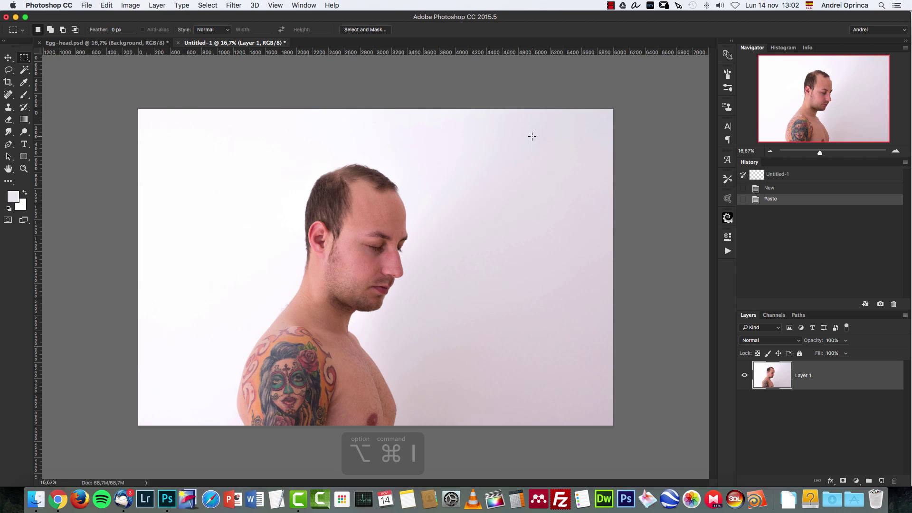
{"action": "type", "text": "45"}
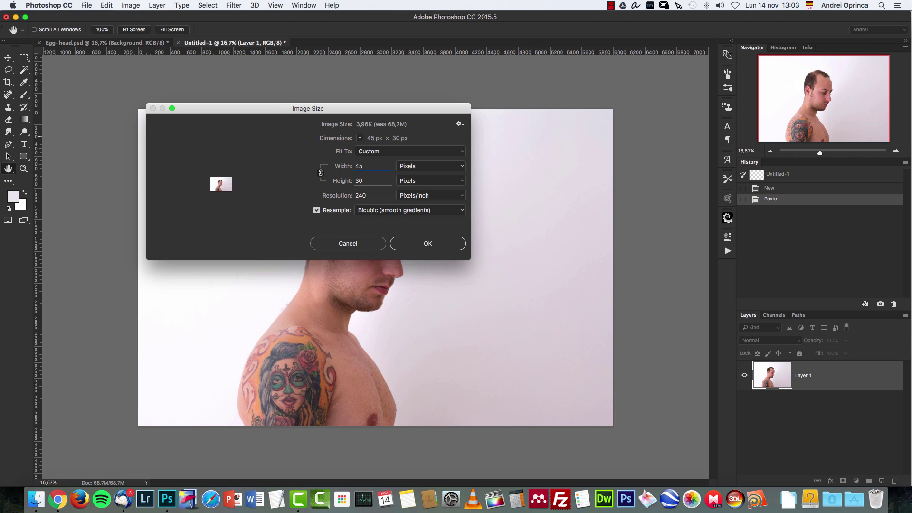
{"action": "key", "text": "BackSpace"}
{"action": "type", "text": "000"}
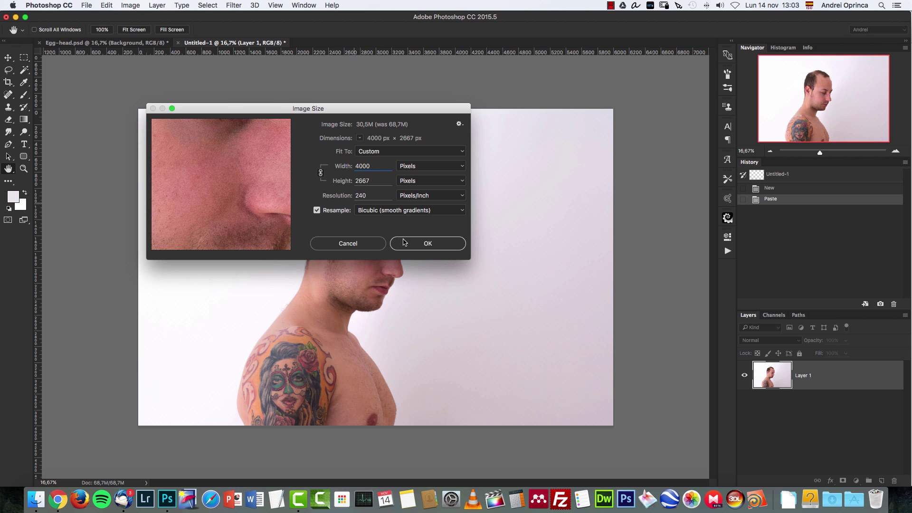
{"action": "left_click", "coordinate": [428, 244]}
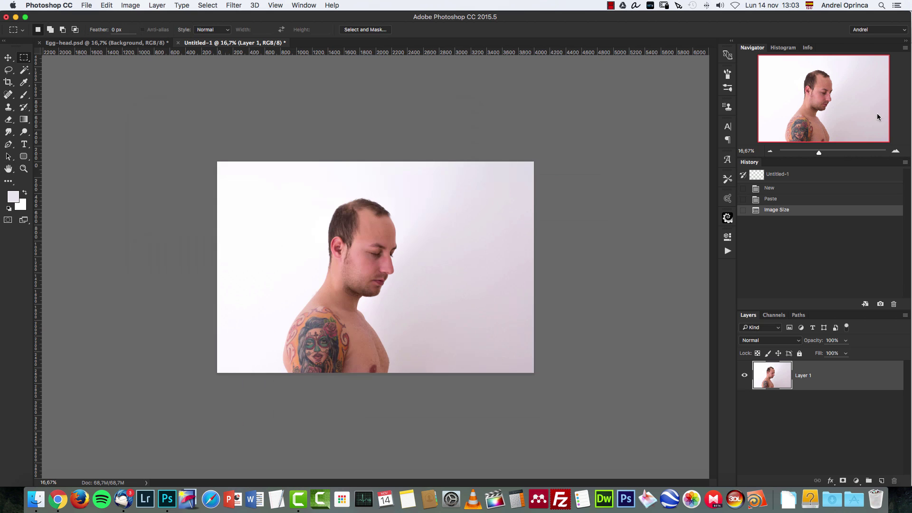
{"action": "left_click", "coordinate": [898, 151]}
{"action": "left_click", "coordinate": [897, 151]}
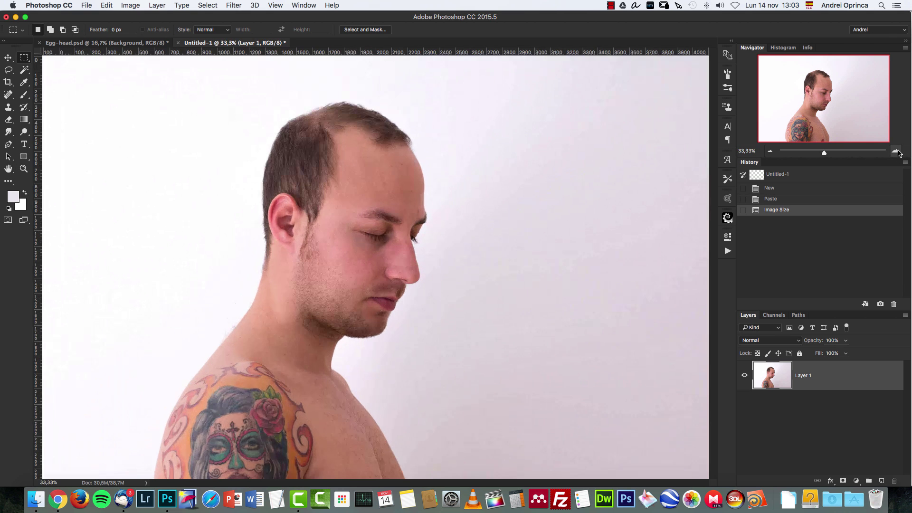
{"action": "left_click", "coordinate": [897, 151]}
{"action": "left_click_drag", "start_coordinate": [842, 100], "coordinate": [839, 93]}
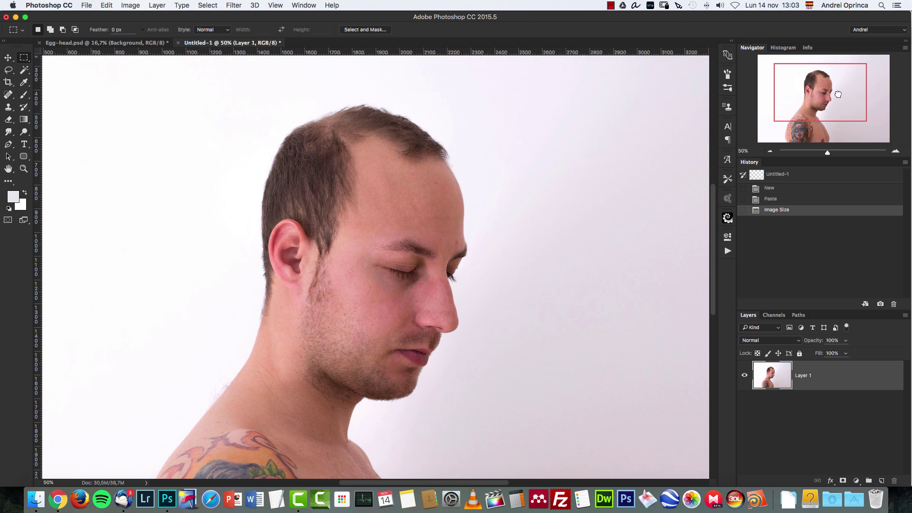
{"action": "left_click", "coordinate": [772, 152]}
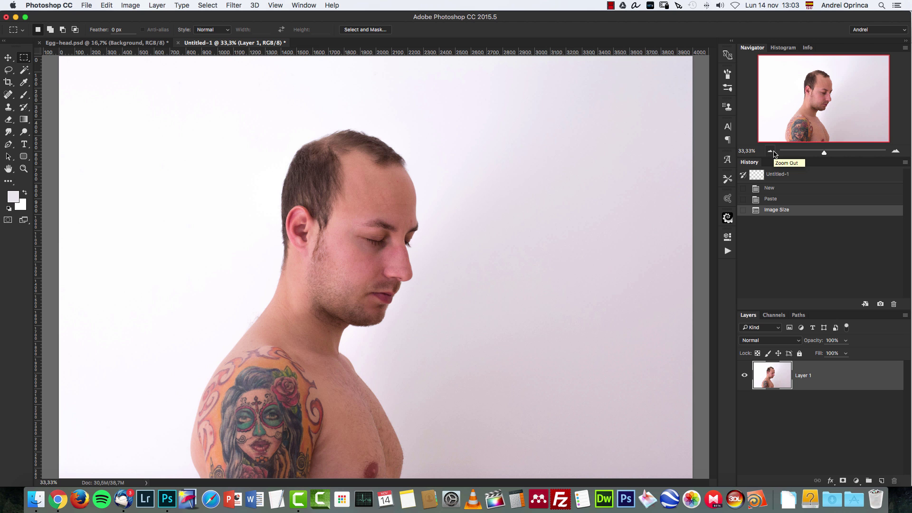
{"action": "key", "text": "super+o"}
{"action": "key", "text": "Escape"}
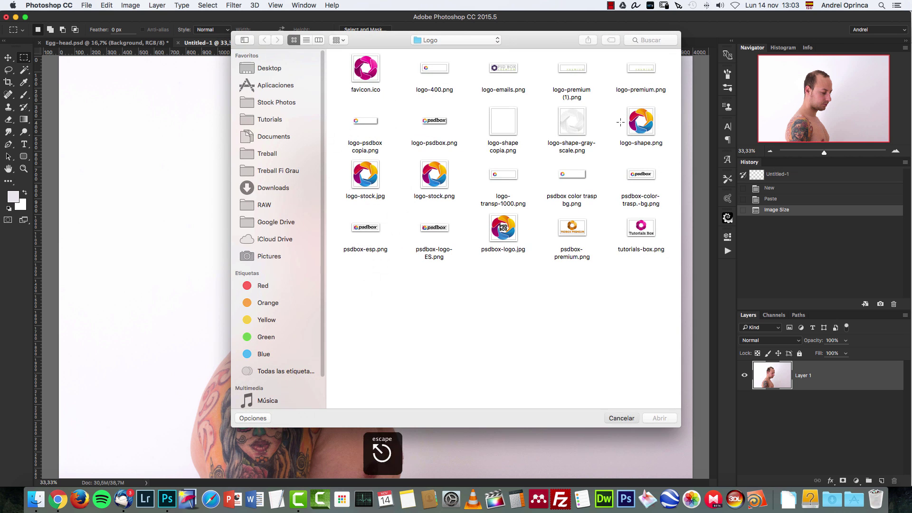
Step: Switch to Finder and preview OPR_6288.xmp, OPR_6288.NEF and OPR_6295.NEF in the Egg head folder
{"action": "key", "text": "super+Tab"}
{"action": "left_click", "coordinate": [526, 173]}
{"action": "key", "text": "super+Tab"}
{"action": "key", "text": "super+Tab"}
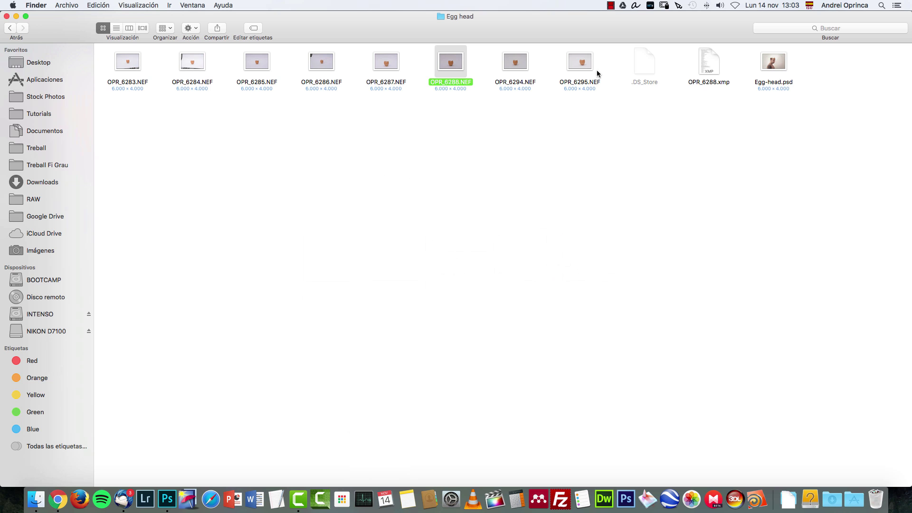
{"action": "left_click", "coordinate": [707, 66]}
{"action": "key", "text": "space"}
{"action": "key", "text": "space"}
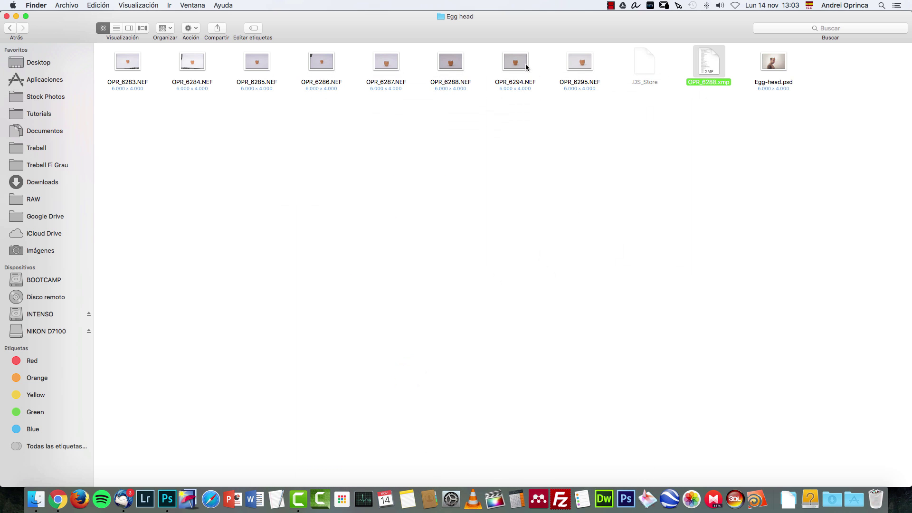
{"action": "left_click", "coordinate": [452, 66]}
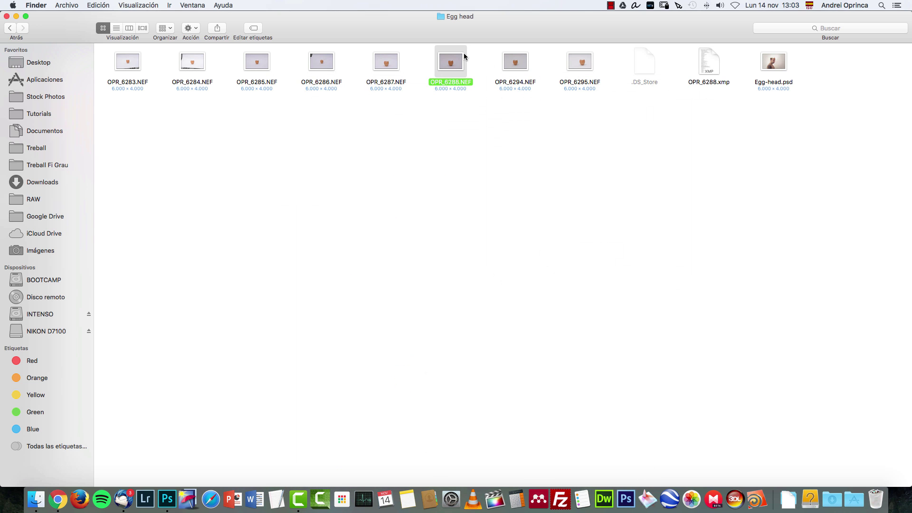
{"action": "key", "text": "space"}
{"action": "key", "text": "space"}
{"action": "left_click", "coordinate": [579, 64]}
{"action": "key", "text": "space"}
{"action": "key", "text": "space"}
Step: Open OPR_6288.NEF with Adobe Photoshop CC 2015.5
{"action": "left_click", "coordinate": [450, 62]}
{"action": "right_click", "coordinate": [449, 60]}
{"action": "mouse_move", "coordinate": [523, 73]}
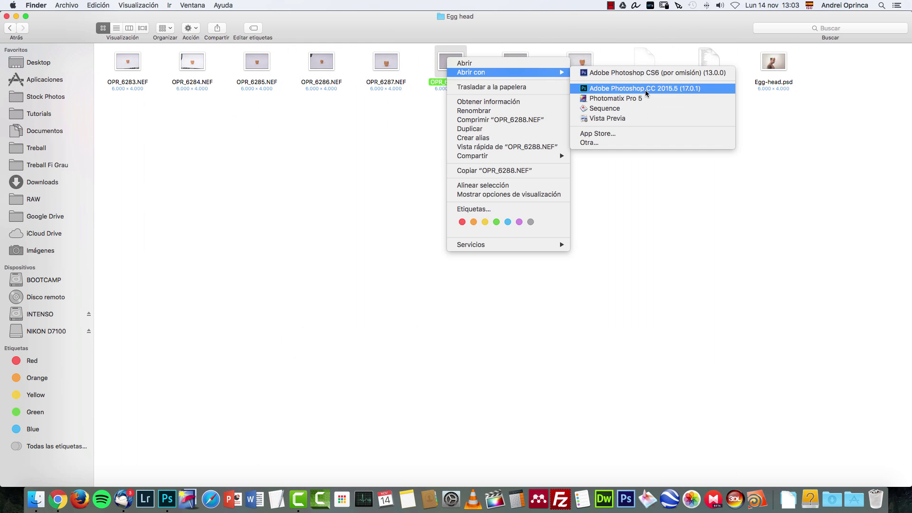
{"action": "left_click", "coordinate": [645, 91]}
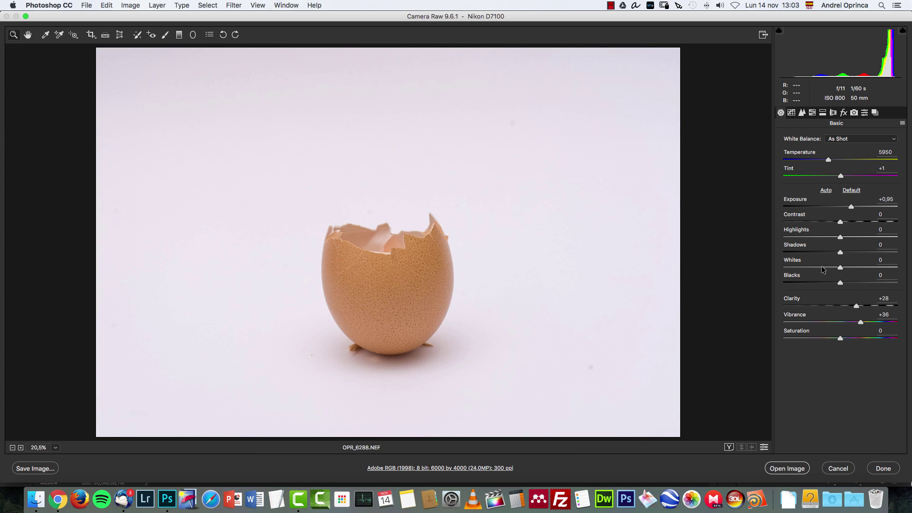
Step: Check the OPR_6288.xmp sidecar file in Finder, and open the egg photo from Camera Raw with its current settings
{"action": "key", "text": "super+Tab"}
{"action": "left_click", "coordinate": [711, 60]}
{"action": "key", "text": "super+Tab"}
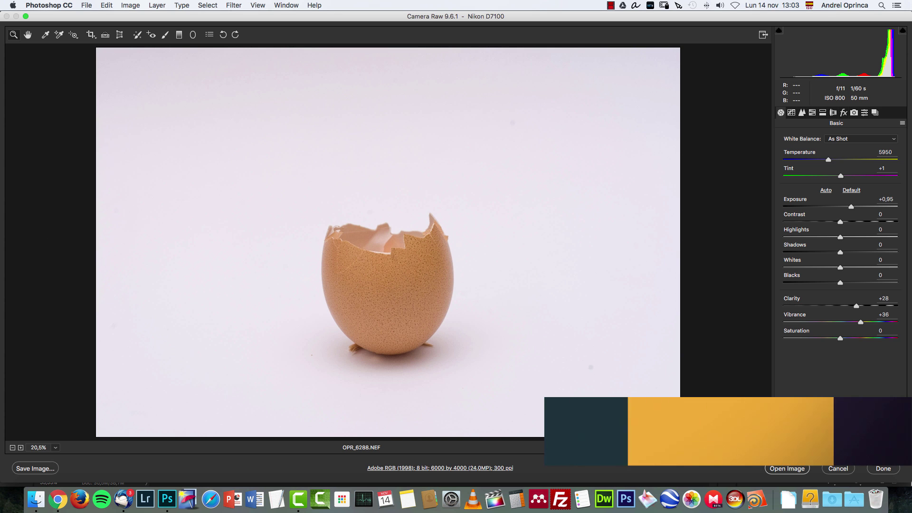
{"action": "left_click", "coordinate": [790, 469]}
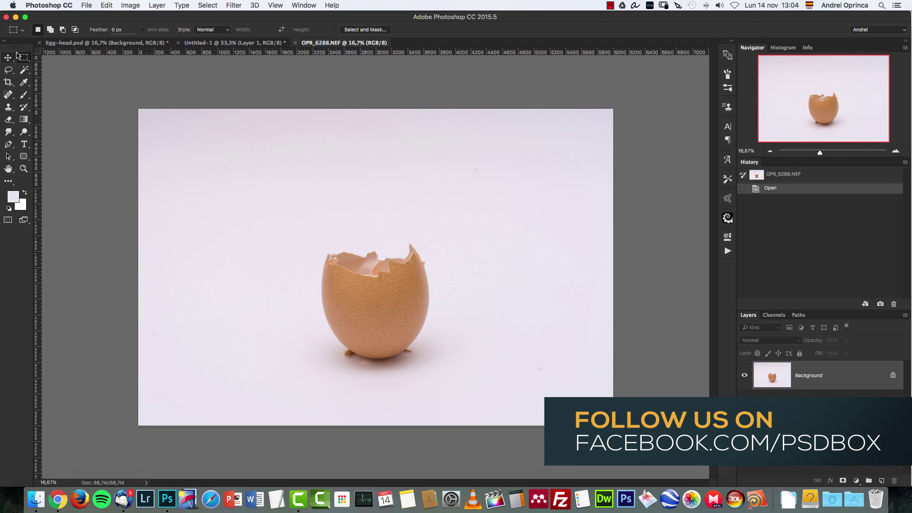
Step: Select a rectangular area around the broken egg and its shadow and copy it
{"action": "left_click_drag", "start_coordinate": [311, 207], "coordinate": [482, 392]}
{"action": "mouse_move", "coordinate": [436, 343]}
{"action": "left_mouse_down"}
{"action": "mouse_move", "coordinate": [426, 329]}
{"action": "mouse_move", "coordinate": [419, 336]}
{"action": "left_mouse_up"}
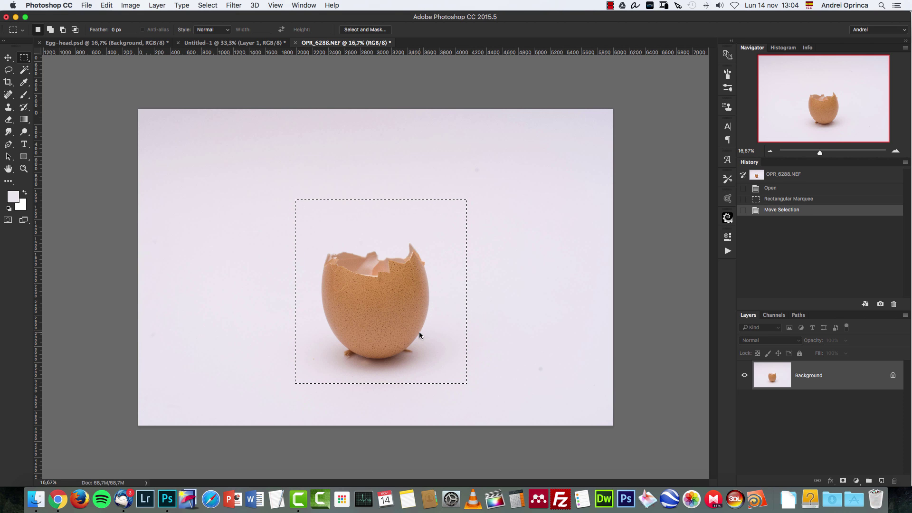
{"action": "key", "text": "super+v"}
{"action": "key", "text": "super+c"}
Step: Close OPR_6288.NEF without saving and paste the copied egg into the Untitled-1 portrait document
{"action": "key", "text": "super+w"}
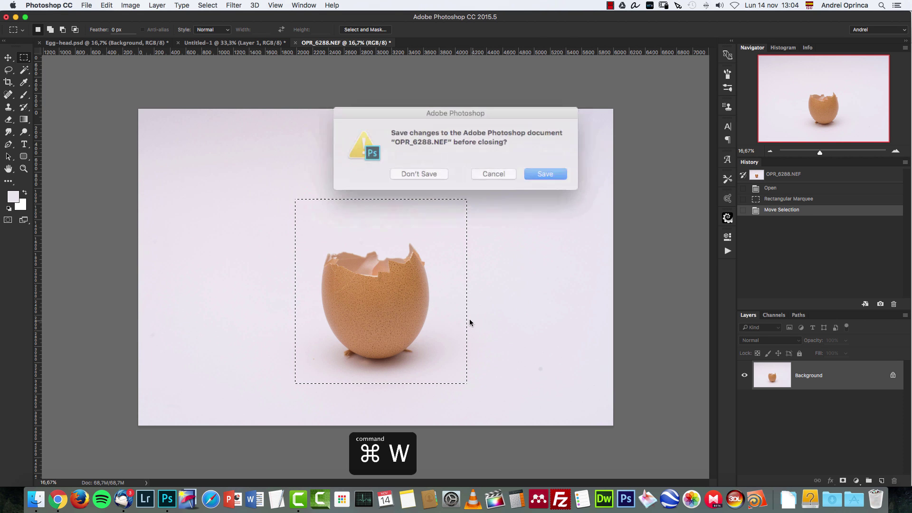
{"action": "left_click", "coordinate": [429, 172]}
{"action": "key", "text": "super+v"}
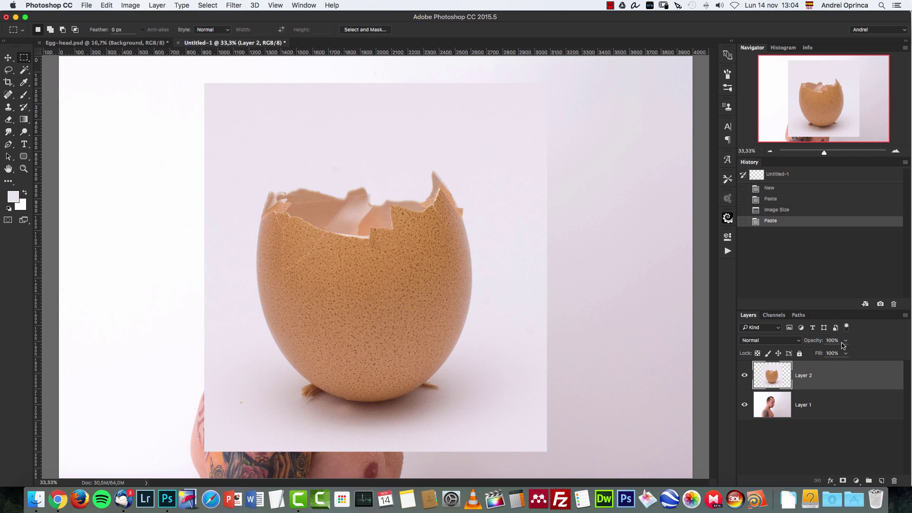
Step: Convert the egg layer, Layer 2, to a smart object and lower its opacity to 63%
{"action": "right_click", "coordinate": [859, 380]}
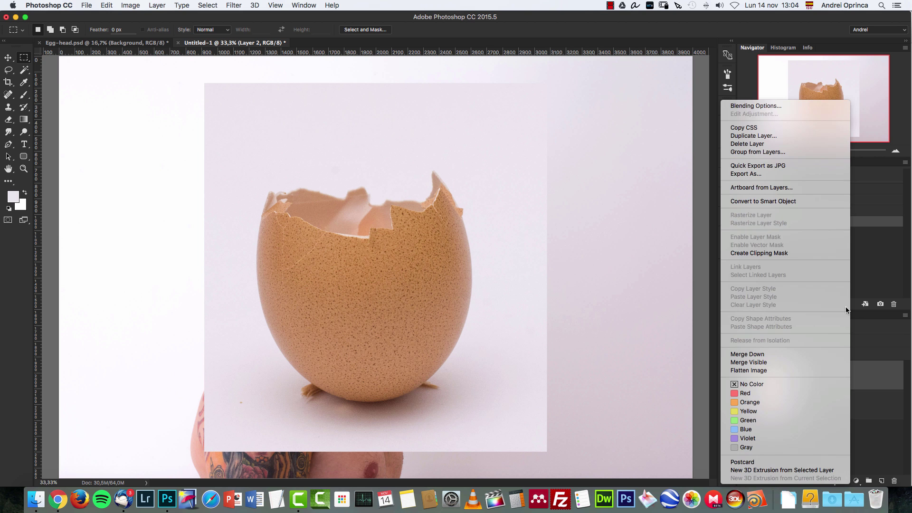
{"action": "left_click", "coordinate": [801, 201]}
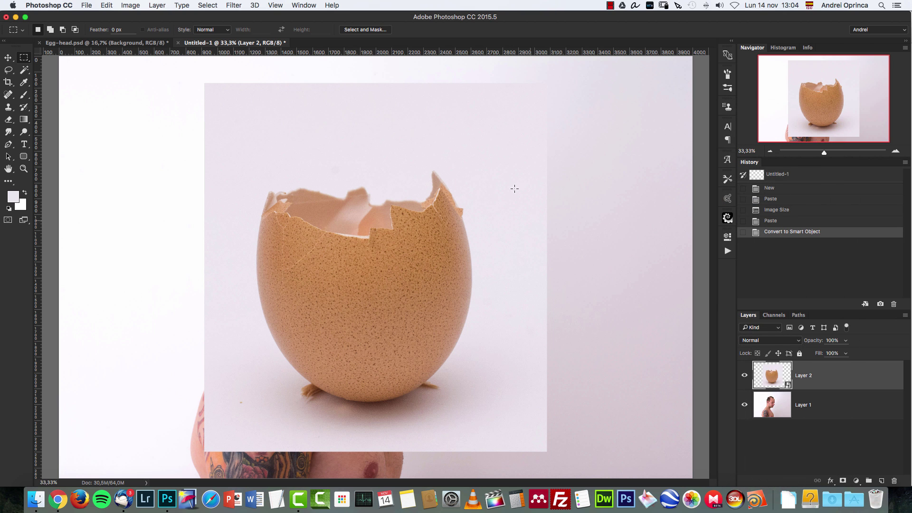
{"action": "left_click", "coordinate": [846, 341]}
{"action": "left_click_drag", "start_coordinate": [846, 353], "coordinate": [829, 353]}
{"action": "left_click", "coordinate": [837, 383]}
Step: Free-transform the egg to about 60% scale with a 1.9° rotation and place it over the man's head
{"action": "key", "text": "super+t"}
{"action": "left_click_drag", "start_coordinate": [549, 84], "coordinate": [455, 185]}
{"action": "left_click_drag", "start_coordinate": [385, 262], "coordinate": [368, 167]}
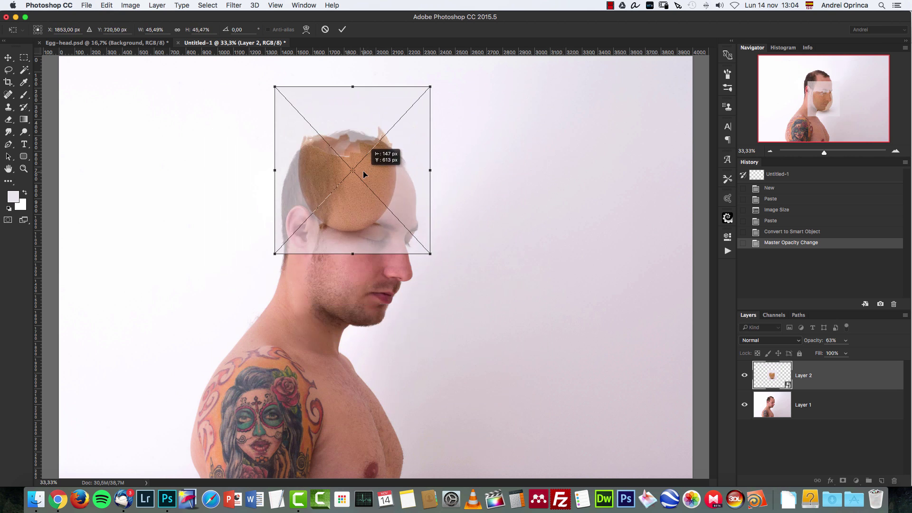
{"action": "left_click_drag", "start_coordinate": [434, 86], "coordinate": [490, 90]}
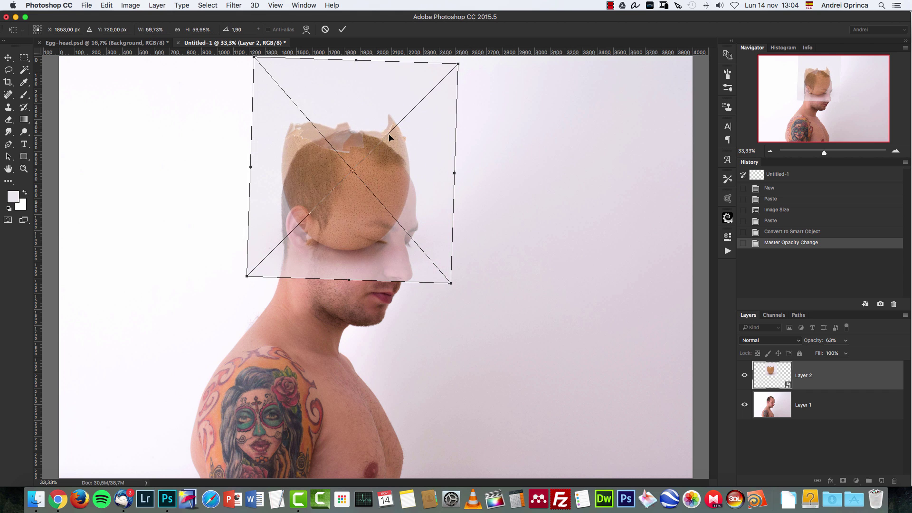
{"action": "left_click_drag", "start_coordinate": [388, 129], "coordinate": [391, 152]}
Step: Fine-tune the egg to about 56.5% scale, align its broken rim with the top of the head, and apply the transform
{"action": "scroll", "coordinate": [391, 152], "scroll_direction": "up", "scroll_amount": 2}
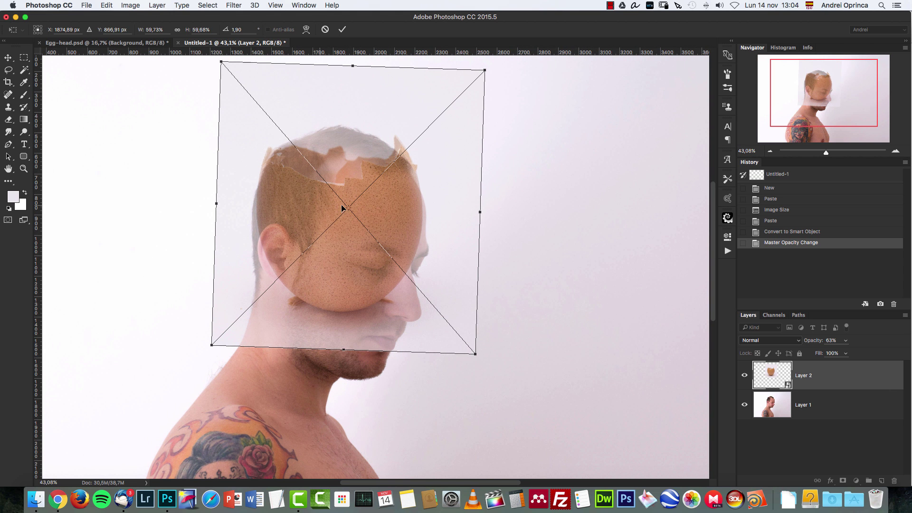
{"action": "left_click_drag", "start_coordinate": [429, 189], "coordinate": [430, 184]}
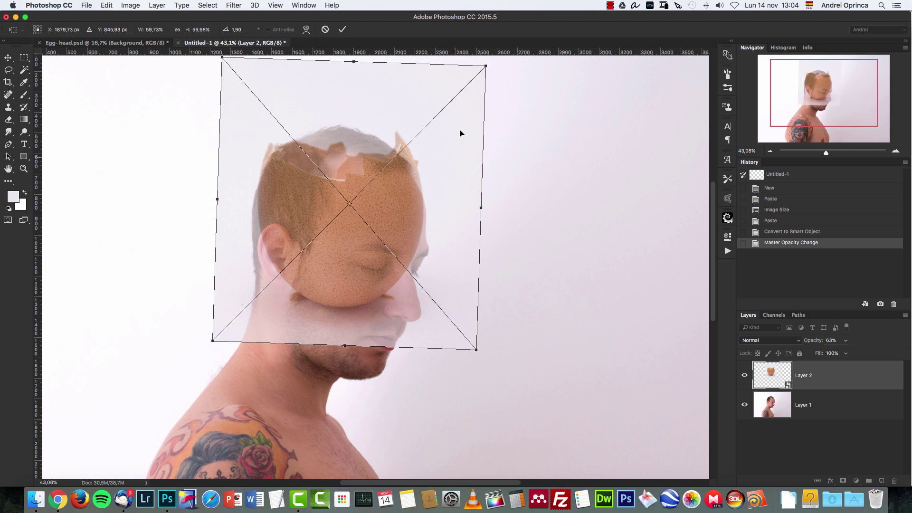
{"action": "left_click_drag", "start_coordinate": [448, 134], "coordinate": [448, 130]}
{"action": "left_click_drag", "start_coordinate": [482, 64], "coordinate": [474, 70]}
{"action": "left_click_drag", "start_coordinate": [412, 157], "coordinate": [413, 153]}
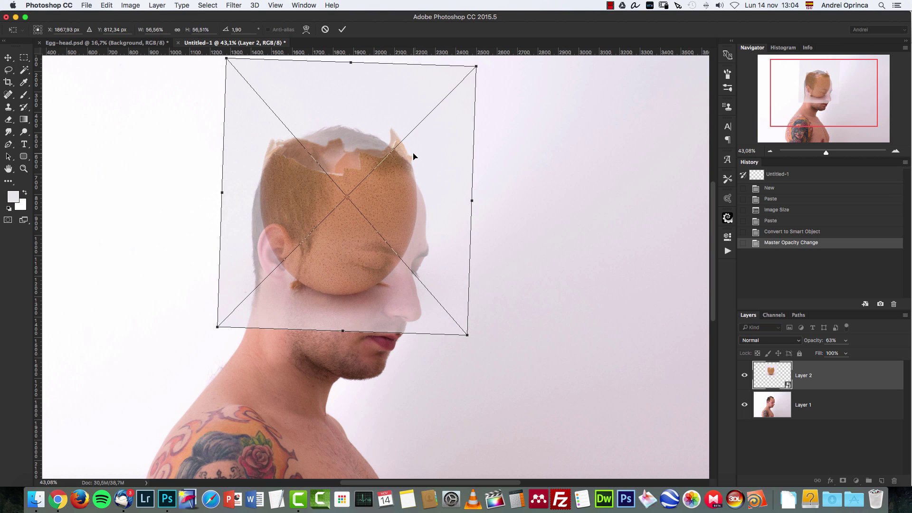
{"action": "key", "text": "Return"}
Step: Set the opacity of the egg layer back to 100%
{"action": "left_click", "coordinate": [846, 340]}
{"action": "left_click_drag", "start_coordinate": [844, 352], "coordinate": [861, 352]}
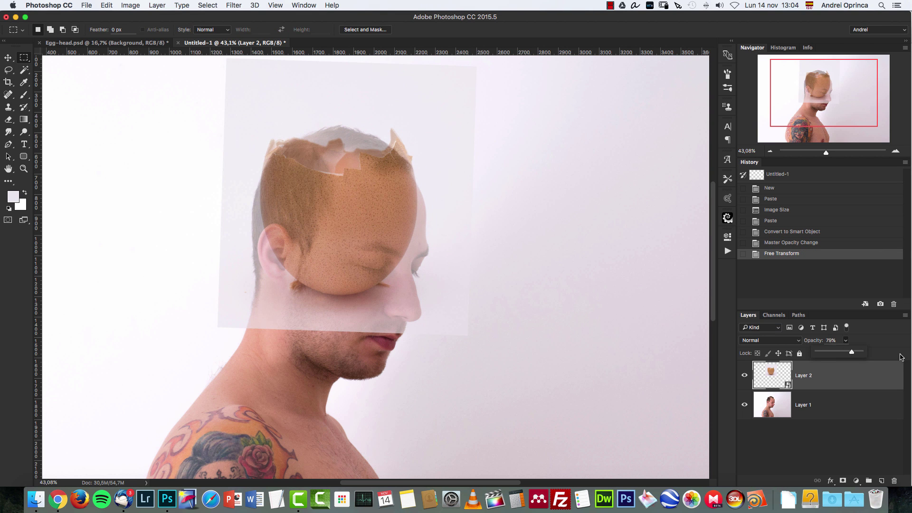
{"action": "left_click", "coordinate": [853, 375]}
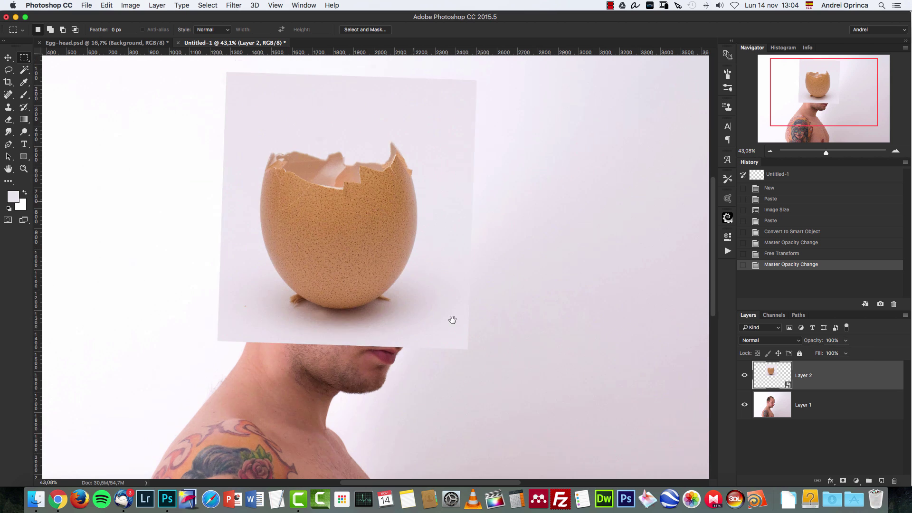
Step: Select the plain backdrop around the egg on Layer 2 with the Magic Wand
{"action": "key", "text": "super+1"}
{"action": "left_click_drag", "start_coordinate": [557, 346], "coordinate": [488, 281]}
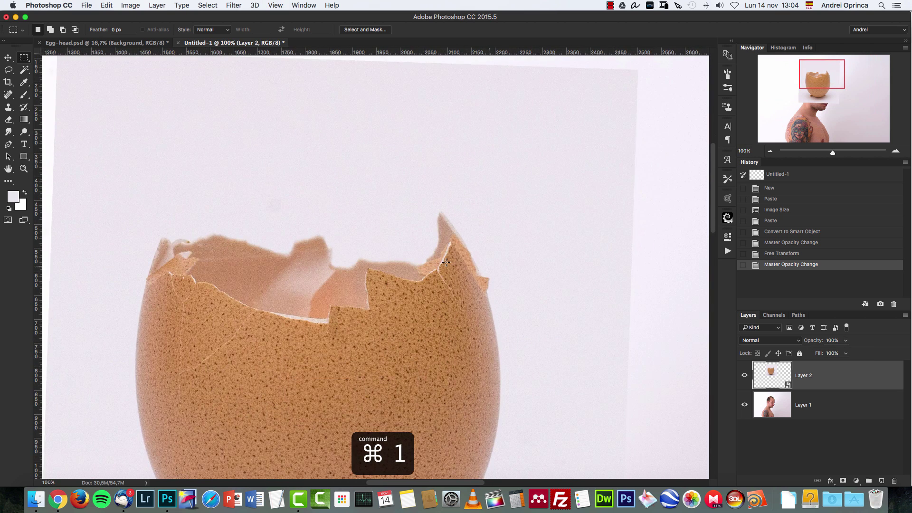
{"action": "left_click_drag", "start_coordinate": [367, 326], "coordinate": [415, 294]}
{"action": "left_click", "coordinate": [24, 70]}
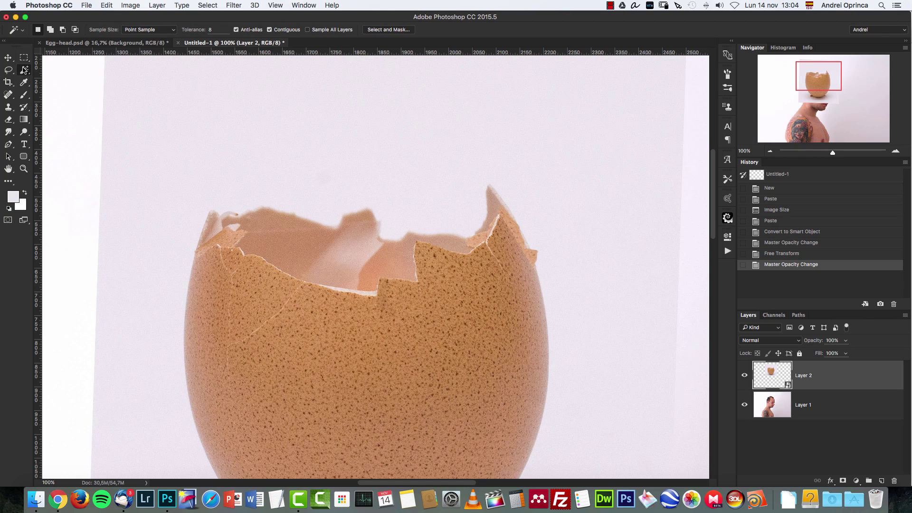
{"action": "left_click", "coordinate": [280, 110]}
{"action": "scroll", "coordinate": [367, 230], "scroll_direction": "up", "scroll_amount": 5}
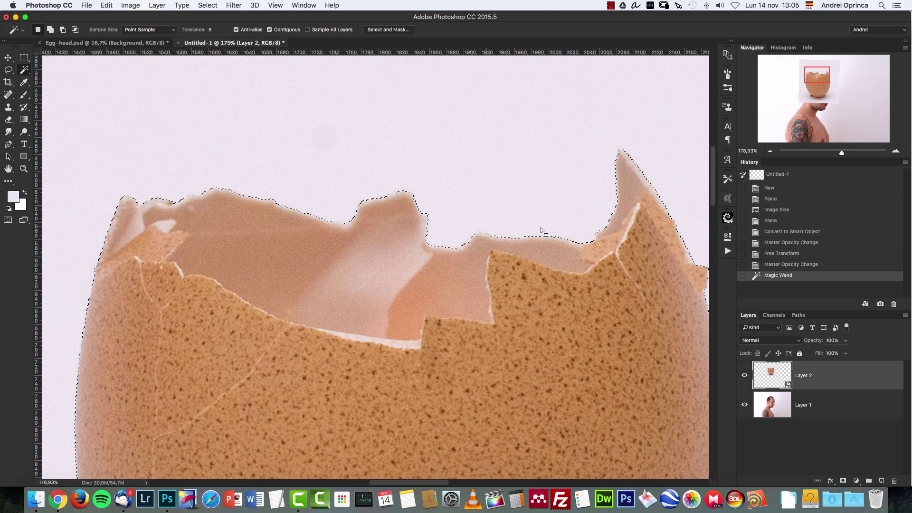
{"action": "scroll", "coordinate": [491, 255], "scroll_direction": "down", "scroll_amount": 3}
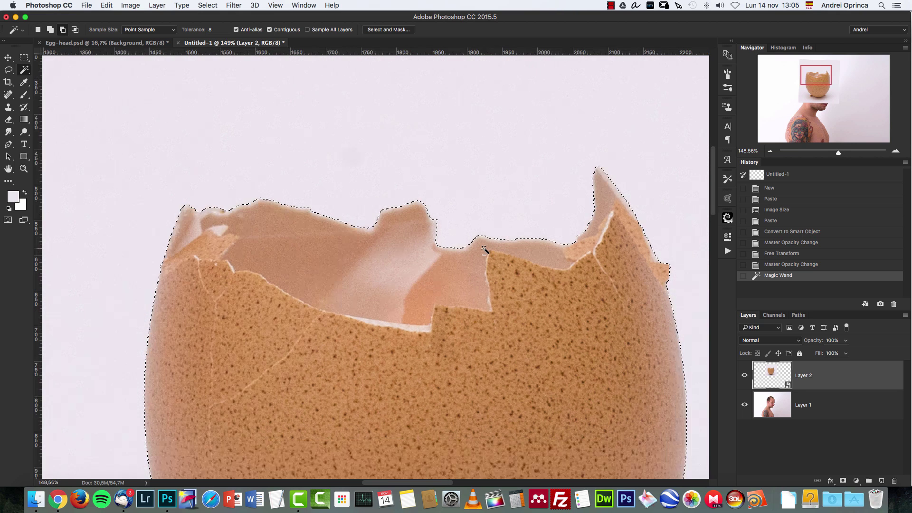
Step: Add a layer mask to Layer 2 from the backdrop selection and invert it to cut out the upper part of the egg
{"action": "left_click", "coordinate": [745, 376]}
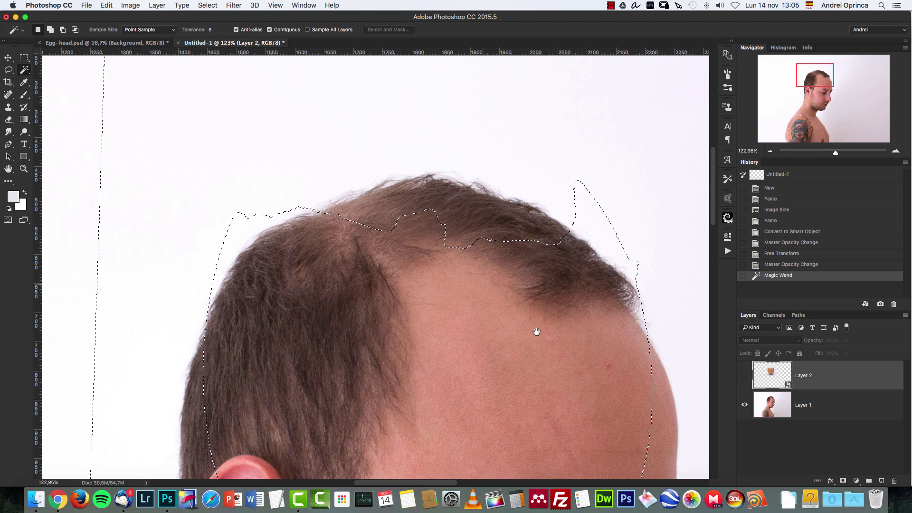
{"action": "scroll", "coordinate": [470, 265], "scroll_direction": "down", "scroll_amount": 3}
{"action": "scroll", "coordinate": [471, 265], "scroll_direction": "right", "scroll_amount": 3}
{"action": "left_click", "coordinate": [745, 375]}
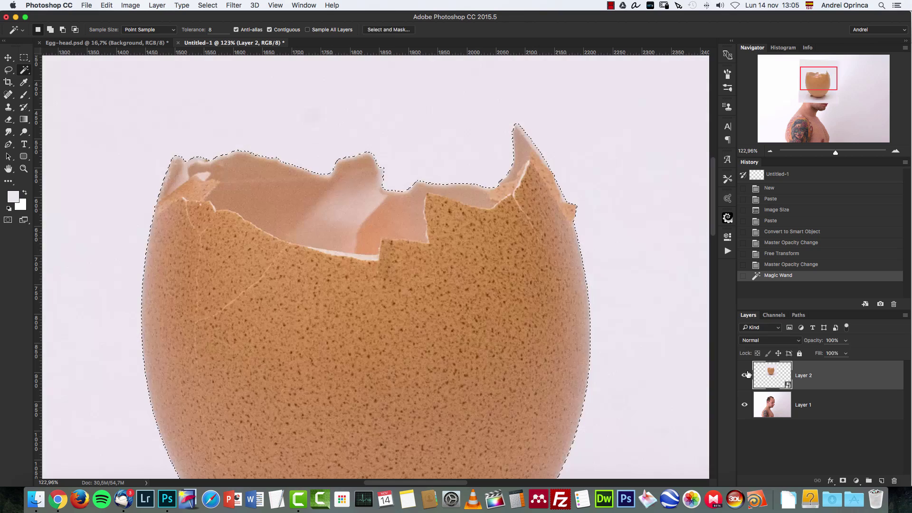
{"action": "scroll", "coordinate": [502, 219], "scroll_direction": "up", "scroll_amount": 2}
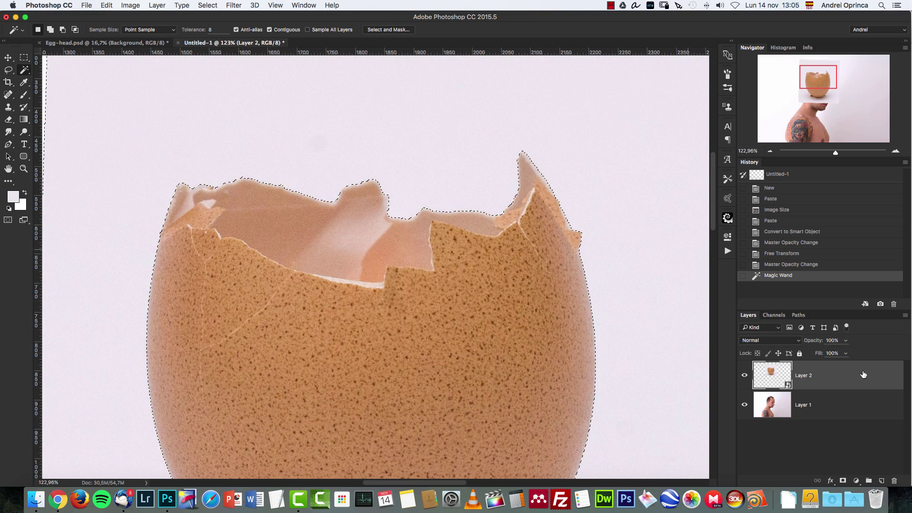
{"action": "left_click", "coordinate": [844, 481]}
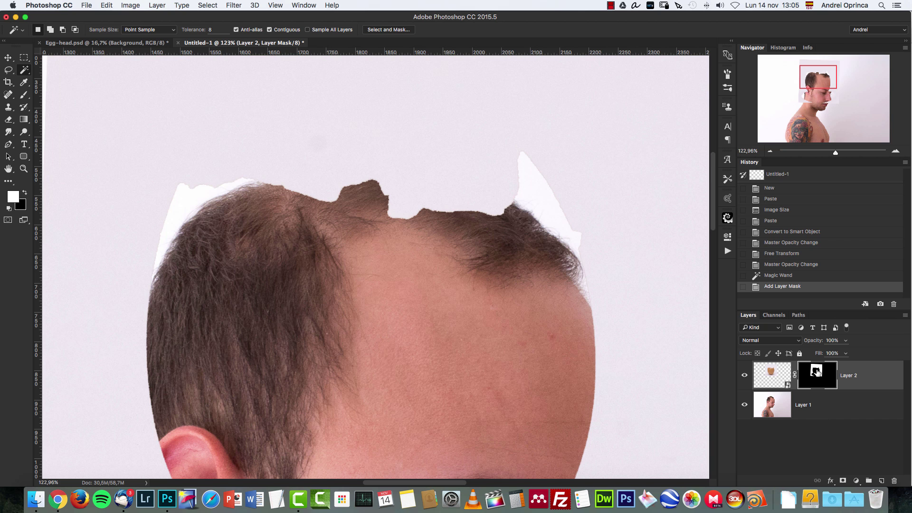
{"action": "key", "text": "super+i"}
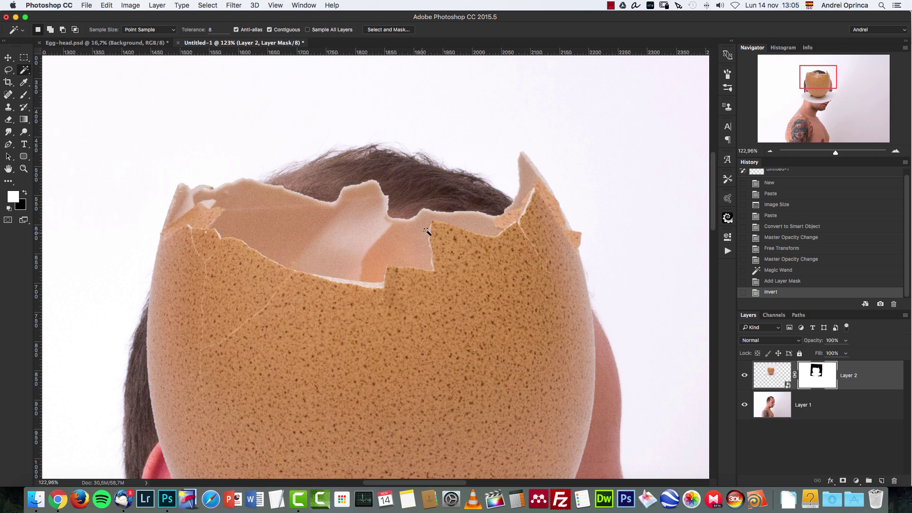
Step: Open the egg layer's mask in Select and Mask, using the On Layers view
{"action": "key", "text": "b"}
{"action": "left_click_drag", "start_coordinate": [422, 257], "coordinate": [479, 270]}
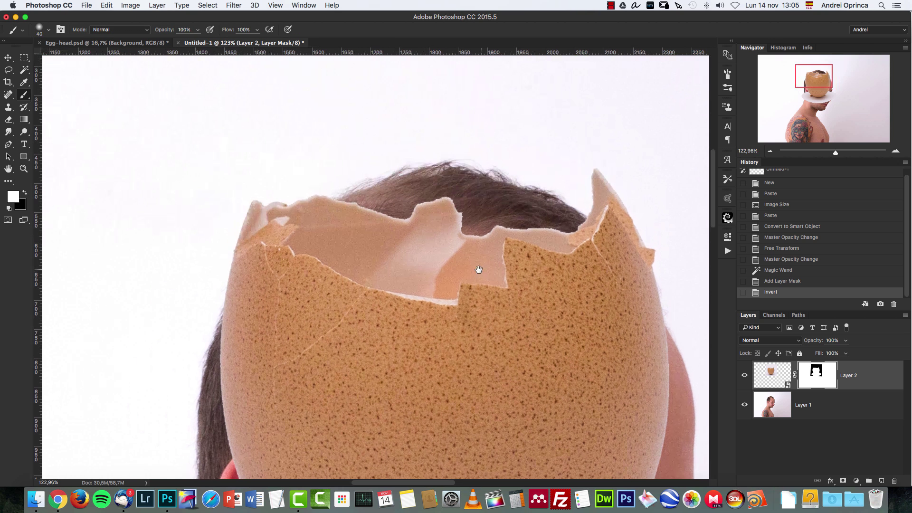
{"action": "left_click_drag", "start_coordinate": [406, 245], "coordinate": [392, 243]}
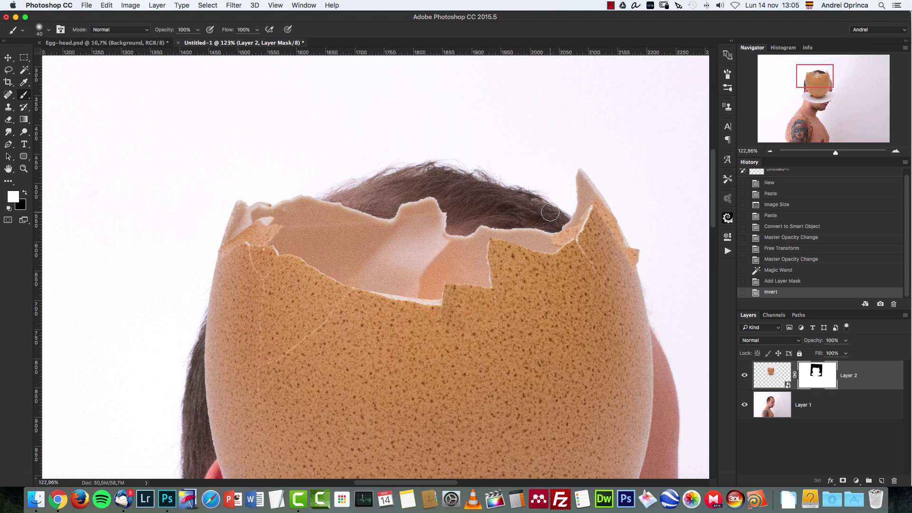
{"action": "scroll", "coordinate": [560, 223], "scroll_direction": "right", "scroll_amount": 3}
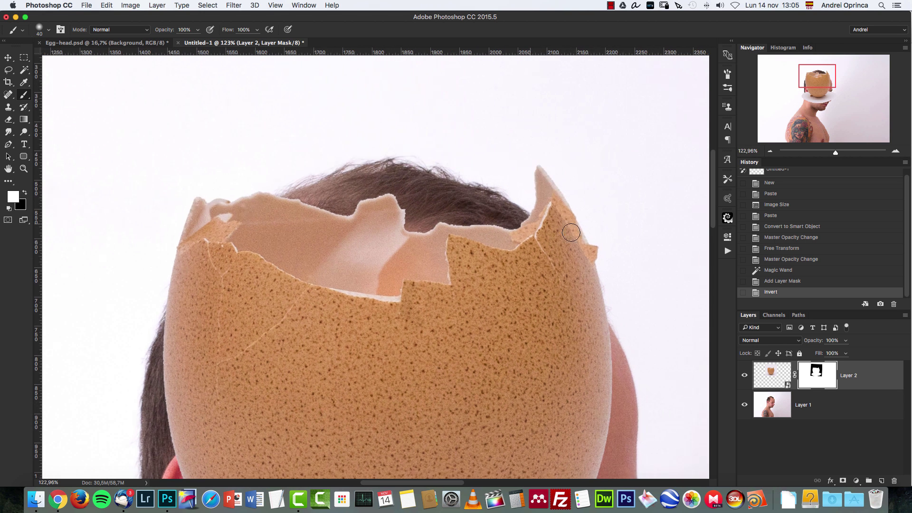
{"action": "right_click", "coordinate": [820, 376]}
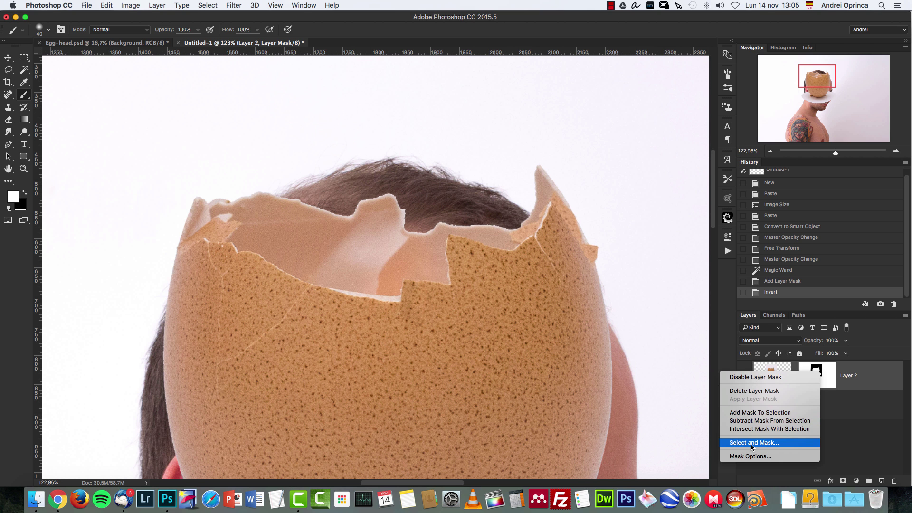
{"action": "left_click", "coordinate": [799, 444]}
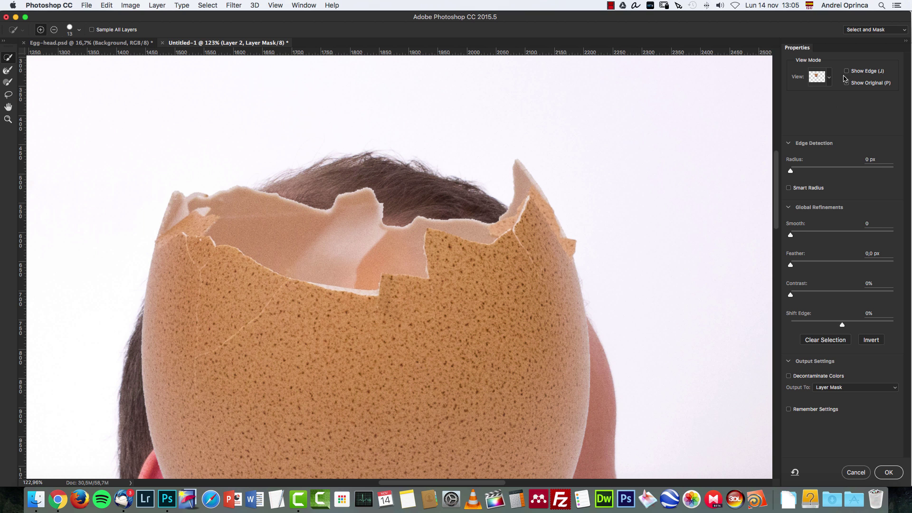
{"action": "left_click", "coordinate": [829, 79]}
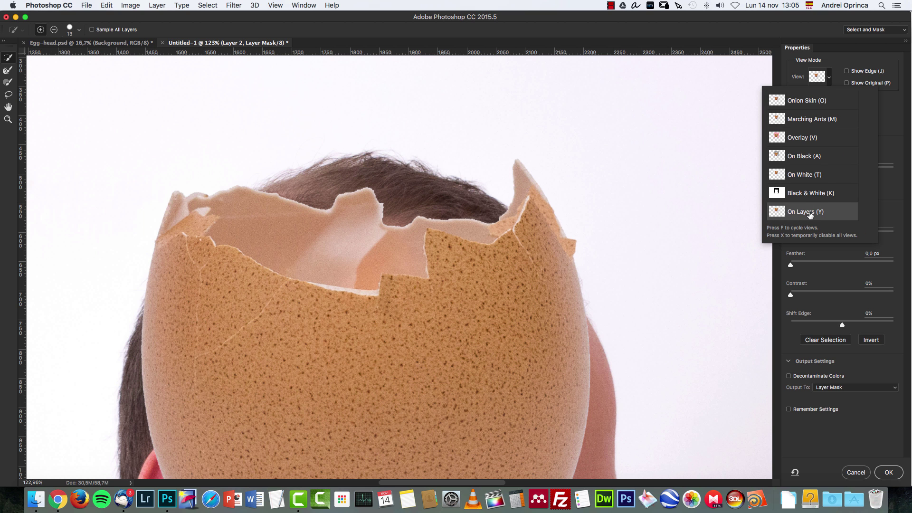
{"action": "left_click", "coordinate": [794, 197]}
{"action": "left_click", "coordinate": [892, 215]}
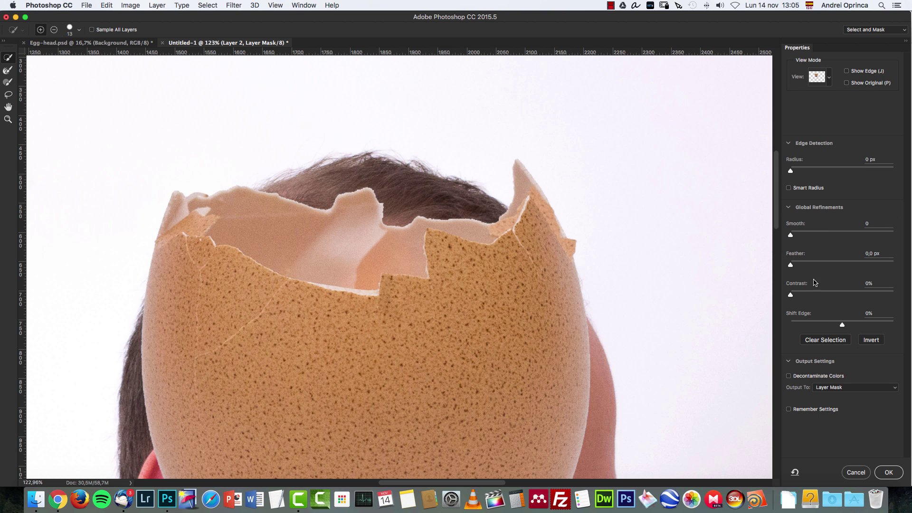
Step: Refine the egg mask with Shift Edge -11%, Feather 2.5 px and Contrast 29%, and output it to the layer mask
{"action": "left_click_drag", "start_coordinate": [844, 326], "coordinate": [837, 327]}
{"action": "left_click_drag", "start_coordinate": [791, 266], "coordinate": [805, 268]}
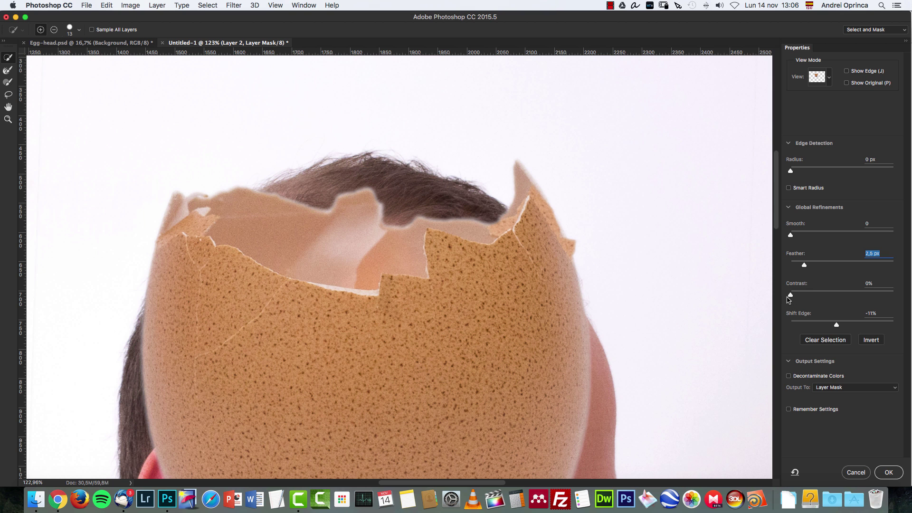
{"action": "left_click_drag", "start_coordinate": [791, 297], "coordinate": [819, 295]}
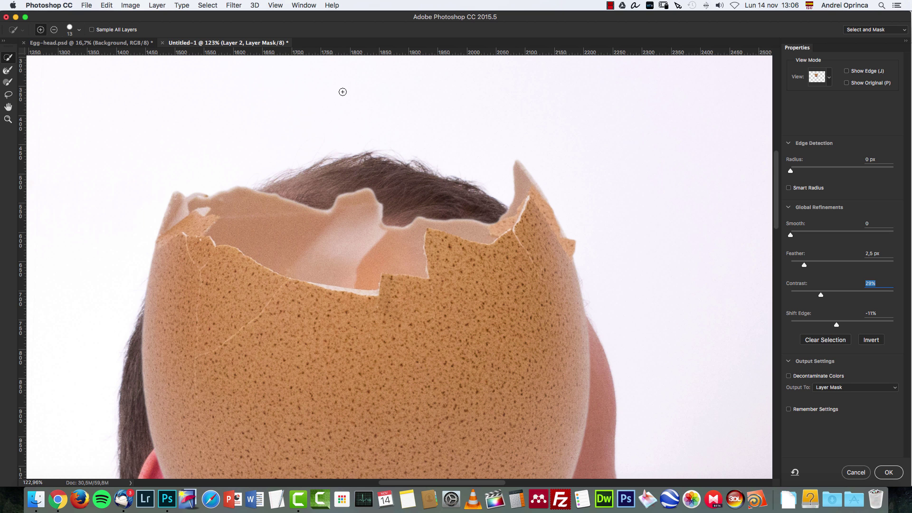
{"action": "left_click", "coordinate": [835, 390]}
{"action": "left_click", "coordinate": [869, 388]}
{"action": "left_click", "coordinate": [890, 472]}
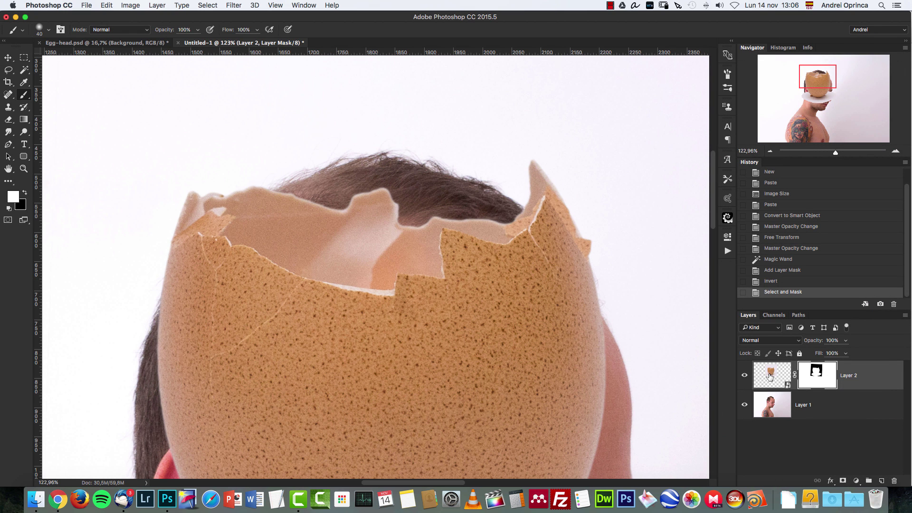
Step: Hide the lower half of the egg by filling a rectangular selection on its layer mask with black, and deselect
{"action": "left_click", "coordinate": [770, 151]}
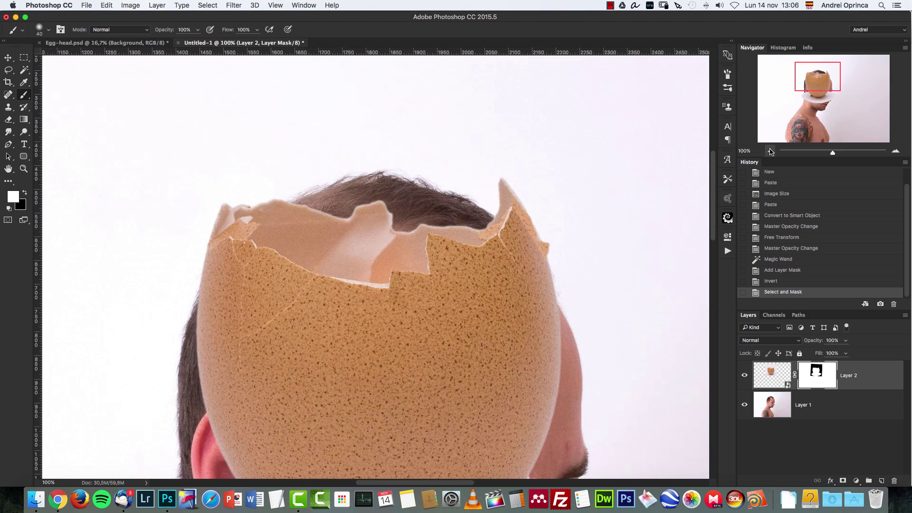
{"action": "left_click", "coordinate": [770, 151]}
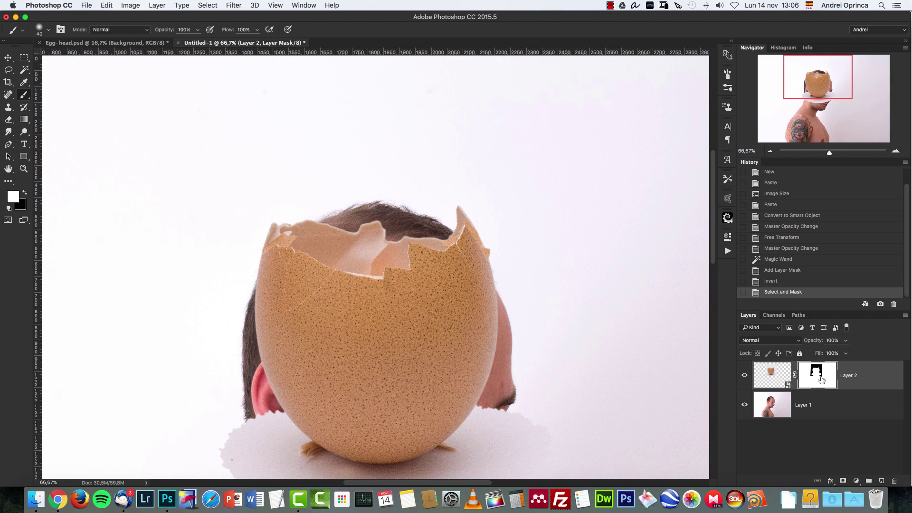
{"action": "left_click", "coordinate": [23, 57]}
{"action": "scroll", "coordinate": [350, 314], "scroll_direction": "down", "scroll_amount": 5}
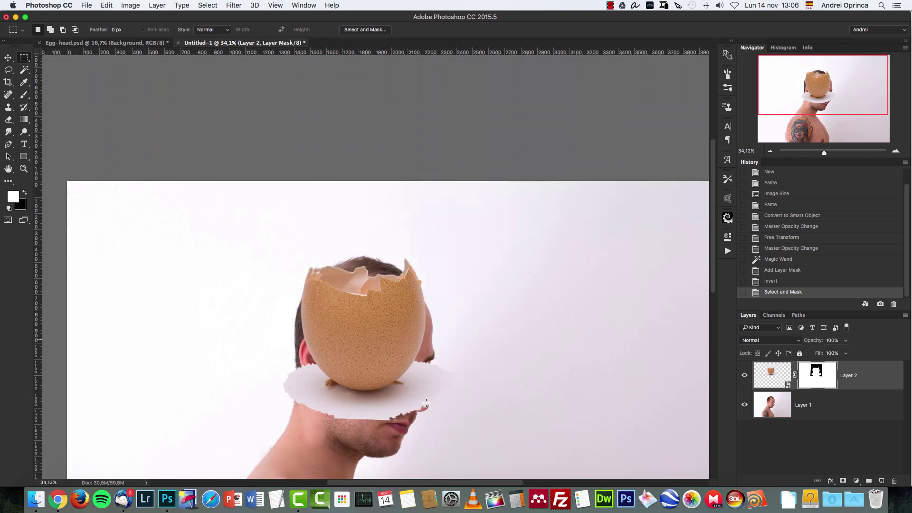
{"action": "left_click_drag", "start_coordinate": [530, 445], "coordinate": [186, 326]}
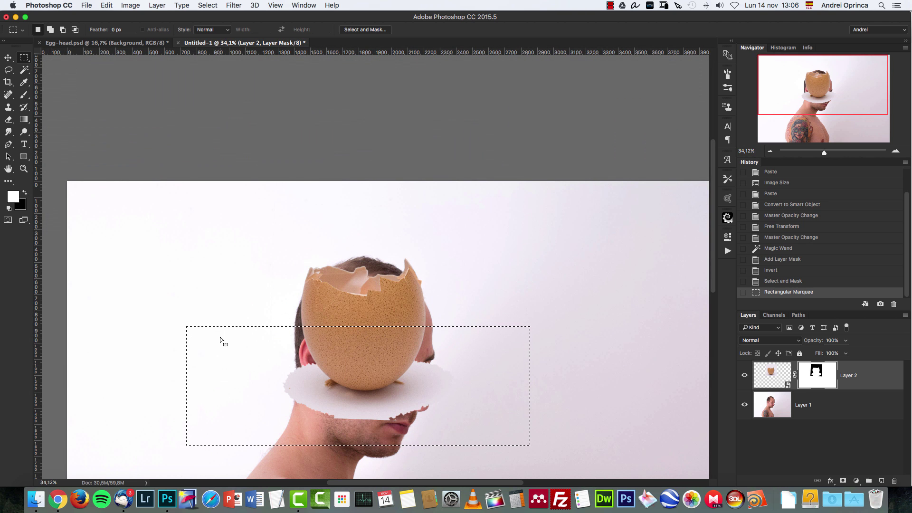
{"action": "key", "text": "x"}
{"action": "key", "text": "alt+BackSpace"}
{"action": "key", "text": "super+d"}
Step: Hide the egg layer and make the portrait layer active, comparing the head with and without the shell
{"action": "key", "text": "super+1"}
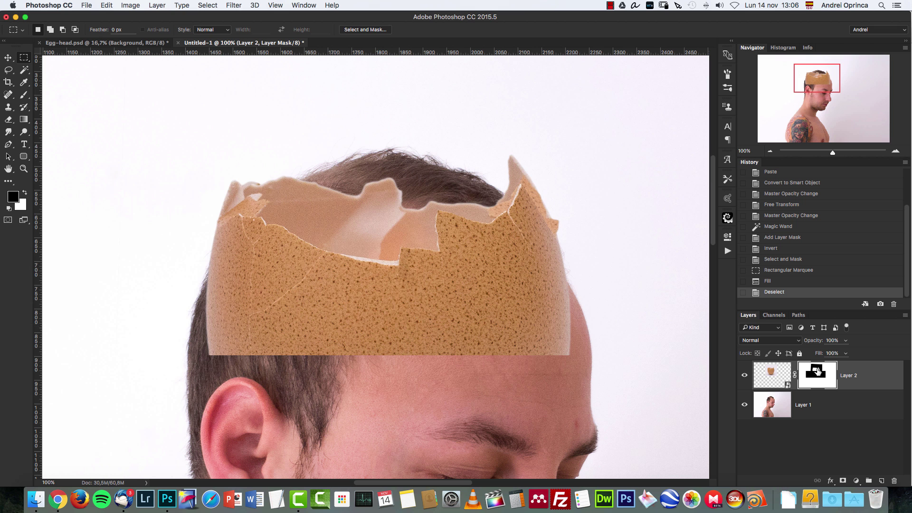
{"action": "left_click", "coordinate": [745, 376]}
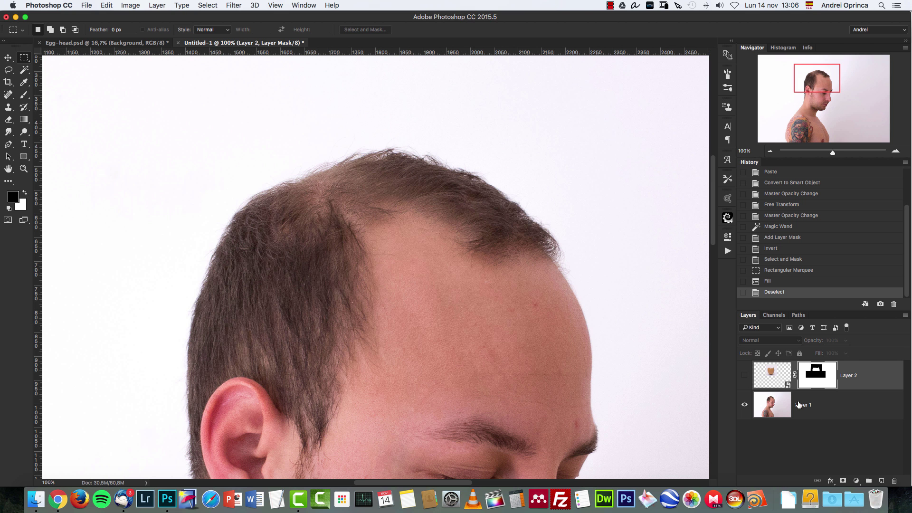
{"action": "left_click", "coordinate": [799, 405]}
{"action": "scroll", "coordinate": [449, 242], "scroll_direction": "down", "scroll_amount": 3}
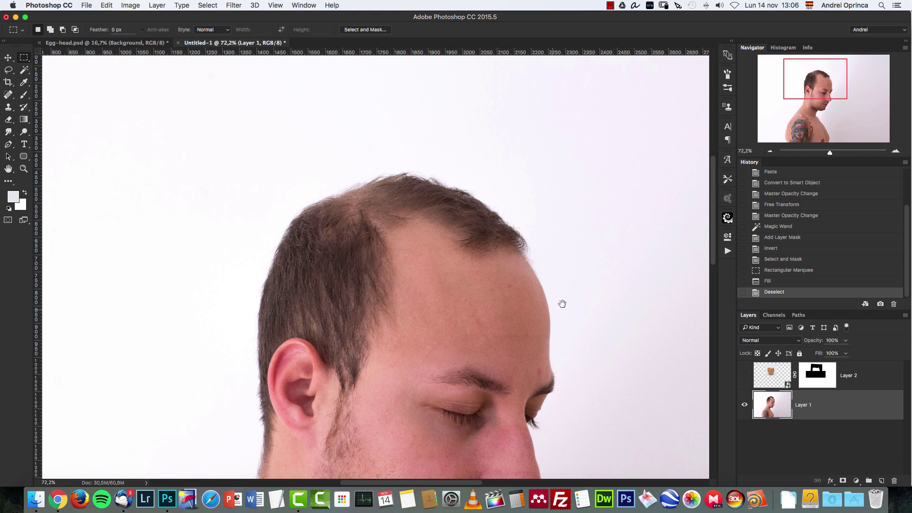
{"action": "left_click_drag", "start_coordinate": [558, 307], "coordinate": [534, 320]}
{"action": "left_click", "coordinate": [744, 375]}
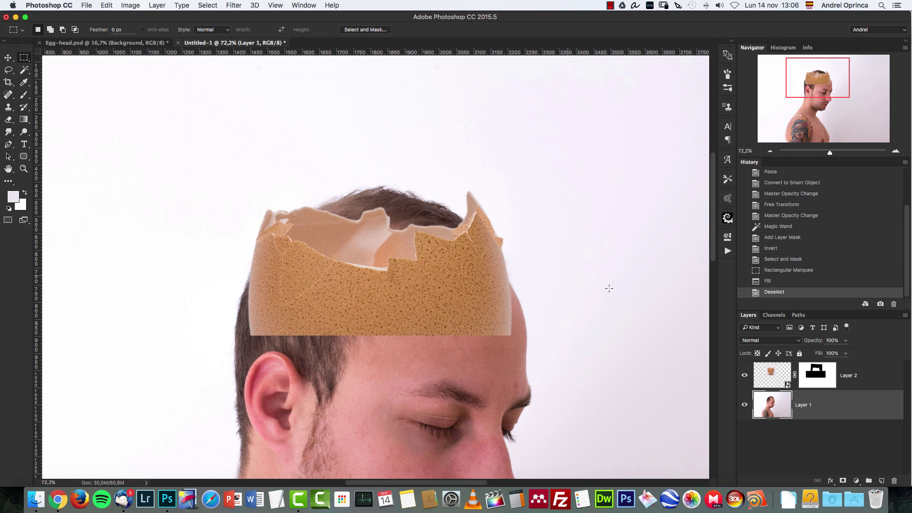
{"action": "left_click", "coordinate": [744, 376]}
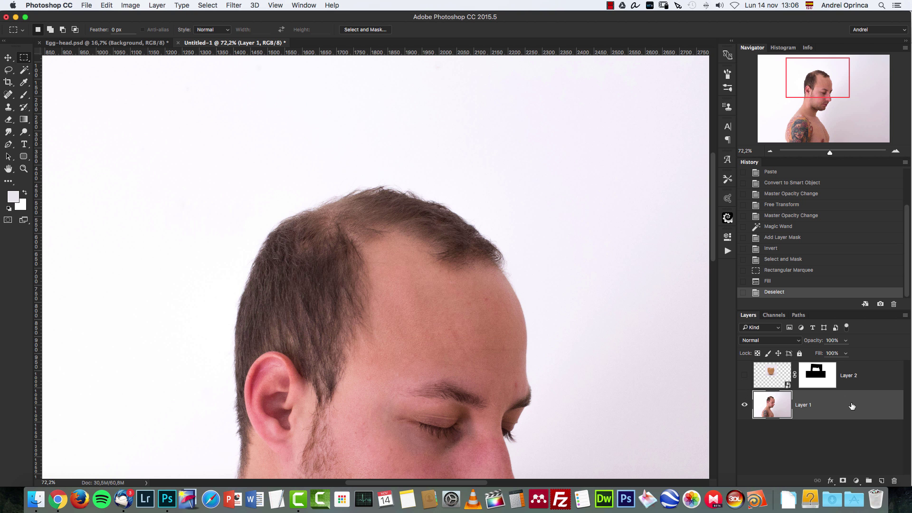
Step: Rename Layer 2 as egg and Layer 1 as portrait
{"action": "double_click", "coordinate": [849, 375]}
{"action": "type", "text": "egg"}
{"action": "key", "text": "Return"}
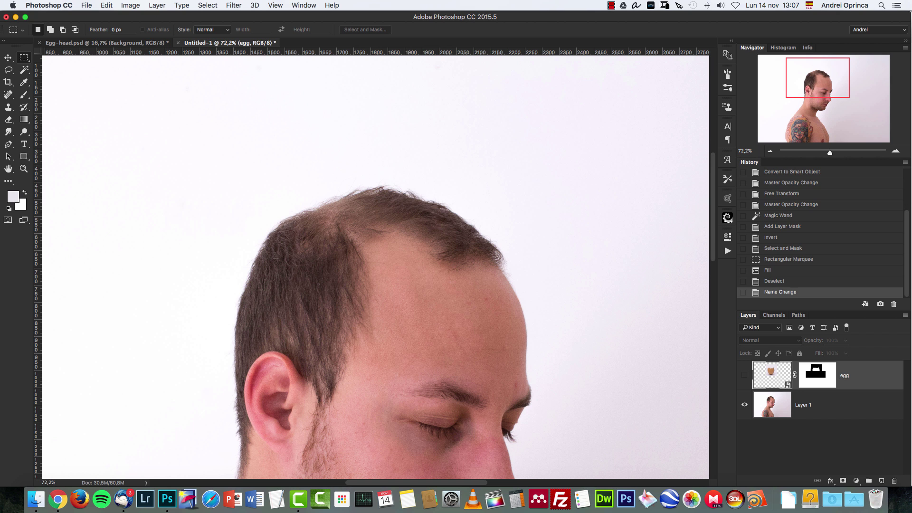
{"action": "double_click", "coordinate": [801, 406]}
{"action": "type", "text": "portrait"}
{"action": "key", "text": "Return"}
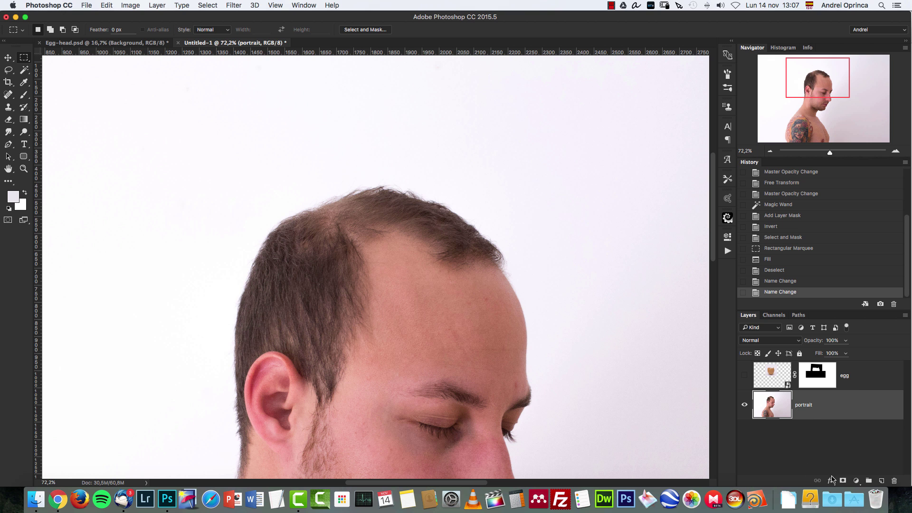
Step: Create a new empty layer above the portrait layer and switch to the Lasso tool
{"action": "left_click", "coordinate": [881, 481]}
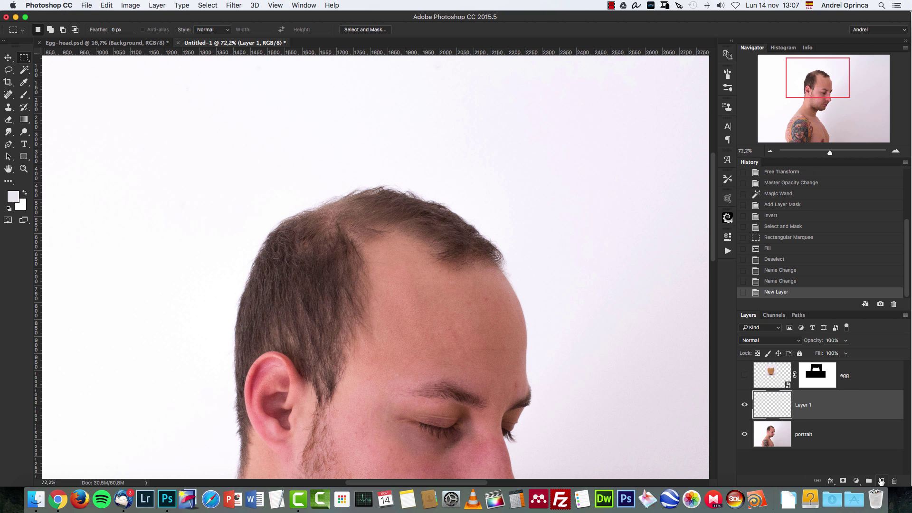
{"action": "left_click", "coordinate": [9, 70]}
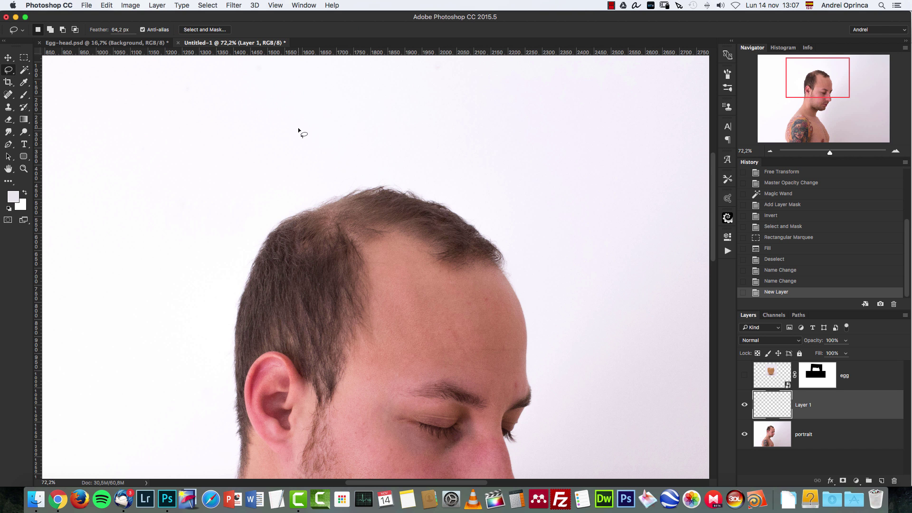
{"action": "scroll", "coordinate": [285, 151], "scroll_direction": "down", "scroll_amount": 1}
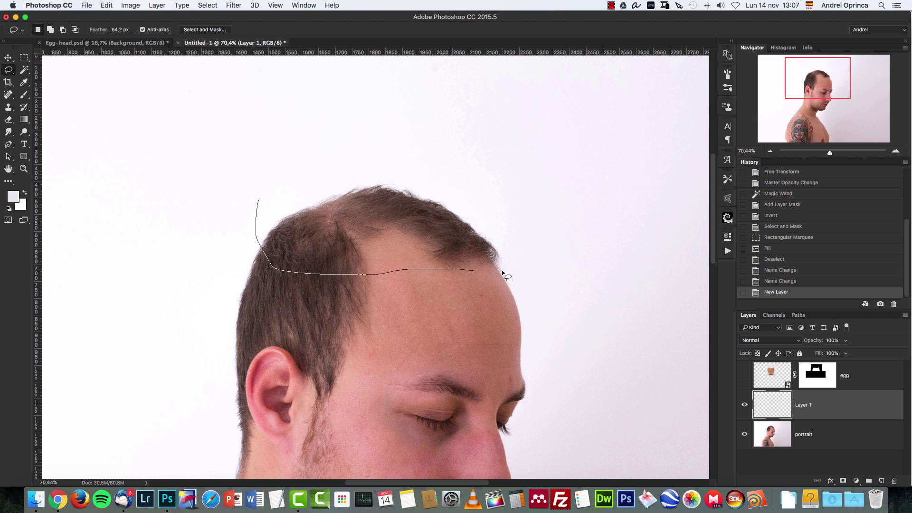
{"action": "left_click_drag", "start_coordinate": [529, 257], "coordinate": [499, 192]}
{"action": "key", "text": "super+d"}
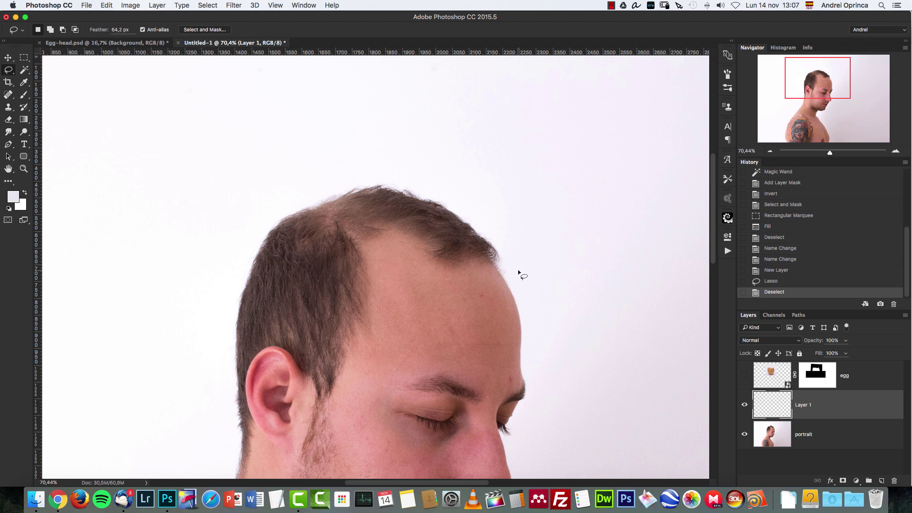
Step: Draw a feathered lasso selection around the top of the man's head, from the upper forehead to above the hair
{"action": "left_click_drag", "start_coordinate": [372, 274], "coordinate": [285, 280]}
{"action": "mouse_move", "coordinate": [238, 260]}
{"action": "left_mouse_down"}
{"action": "mouse_move", "coordinate": [274, 187]}
{"action": "mouse_move", "coordinate": [410, 152]}
{"action": "mouse_move", "coordinate": [524, 173]}
{"action": "mouse_move", "coordinate": [550, 218]}
{"action": "mouse_move", "coordinate": [523, 272]}
{"action": "left_mouse_up"}
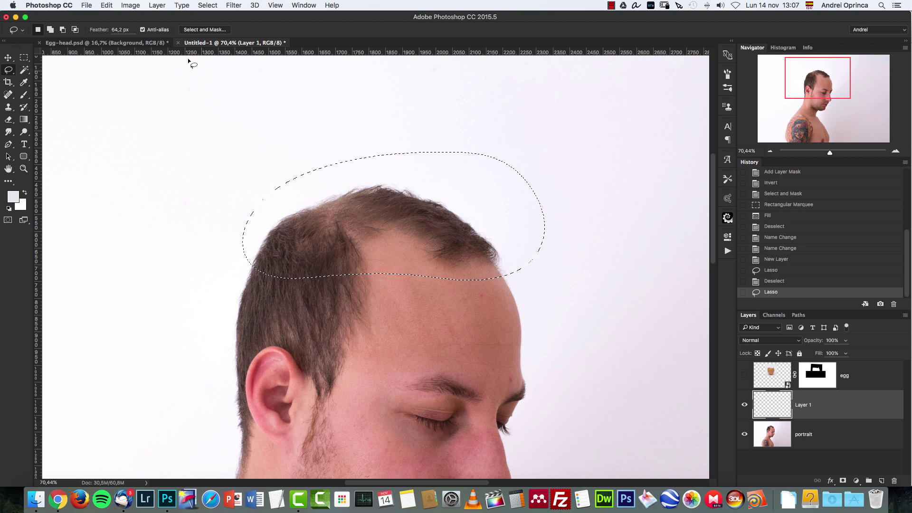
Step: Set the Lasso feather to 0 px and redraw the selection around the top of the man's head, from forehead to above the hair
{"action": "left_click_drag", "start_coordinate": [105, 32], "coordinate": [80, 20]}
{"action": "type", "text": "0"}
{"action": "key", "text": "Return"}
{"action": "left_click", "coordinate": [276, 211]}
{"action": "left_click_drag", "start_coordinate": [303, 281], "coordinate": [418, 288]}
{"action": "mouse_move", "coordinate": [498, 296]}
{"action": "left_mouse_down"}
{"action": "mouse_move", "coordinate": [512, 212]}
{"action": "mouse_move", "coordinate": [431, 168]}
{"action": "mouse_move", "coordinate": [309, 163]}
{"action": "left_mouse_up"}
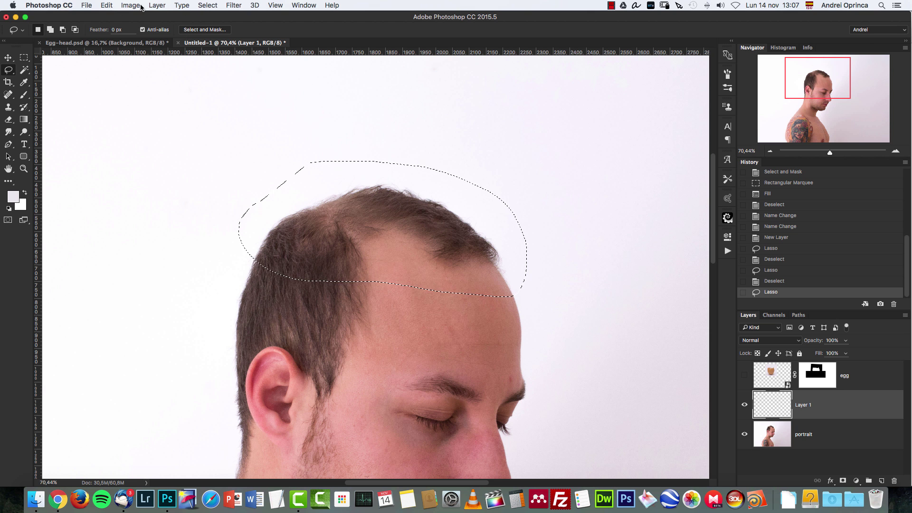
Step: Try to fill the head selection on the empty Layer 1 with Content-Aware at 100% opacity
{"action": "right_click", "coordinate": [405, 347]}
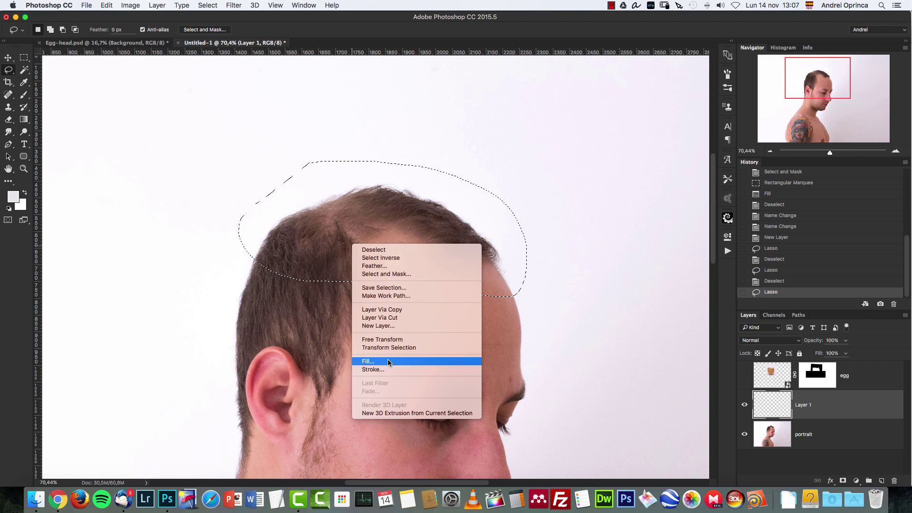
{"action": "left_click", "coordinate": [388, 360]}
{"action": "left_click_drag", "start_coordinate": [468, 172], "coordinate": [629, 99]}
{"action": "left_click", "coordinate": [672, 121]}
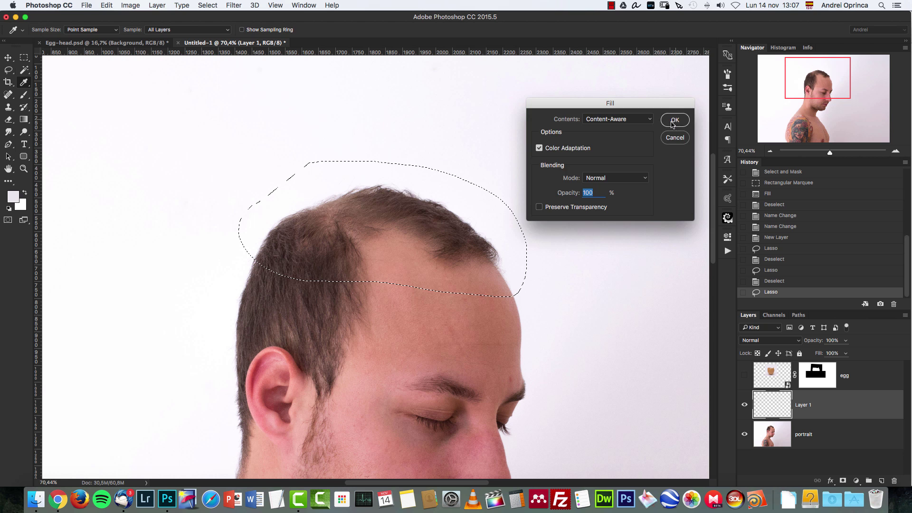
{"action": "key", "text": "Escape"}
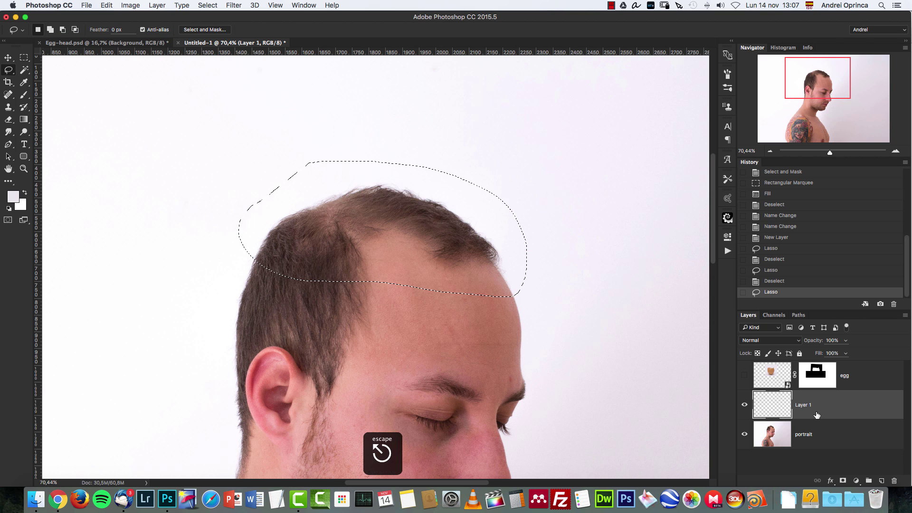
Step: Clear the selection and duplicate the portrait layer
{"action": "left_click", "coordinate": [851, 434]}
{"action": "key", "text": "cmd+d"}
{"action": "key", "text": "cmd+j"}
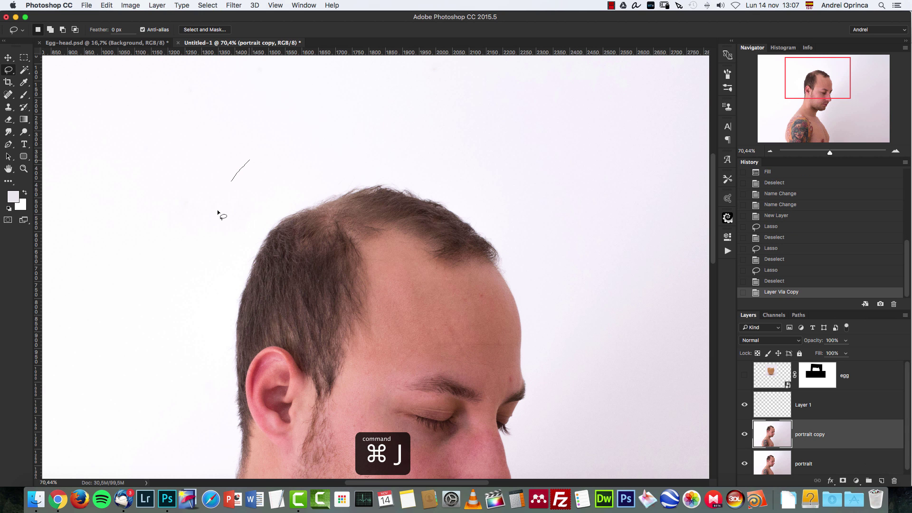
Step: Try to lasso the top of the head on the portrait copy and fill the selection to remove it
{"action": "left_click_drag", "start_coordinate": [222, 195], "coordinate": [298, 281]}
{"action": "left_click_drag", "start_coordinate": [466, 167], "coordinate": [363, 147]}
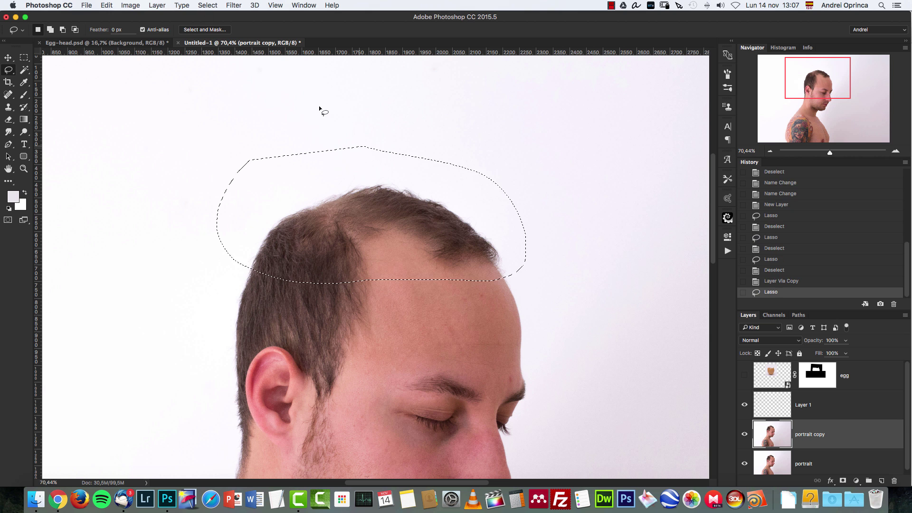
{"action": "left_click", "coordinate": [106, 5]}
{"action": "left_click", "coordinate": [128, 148]}
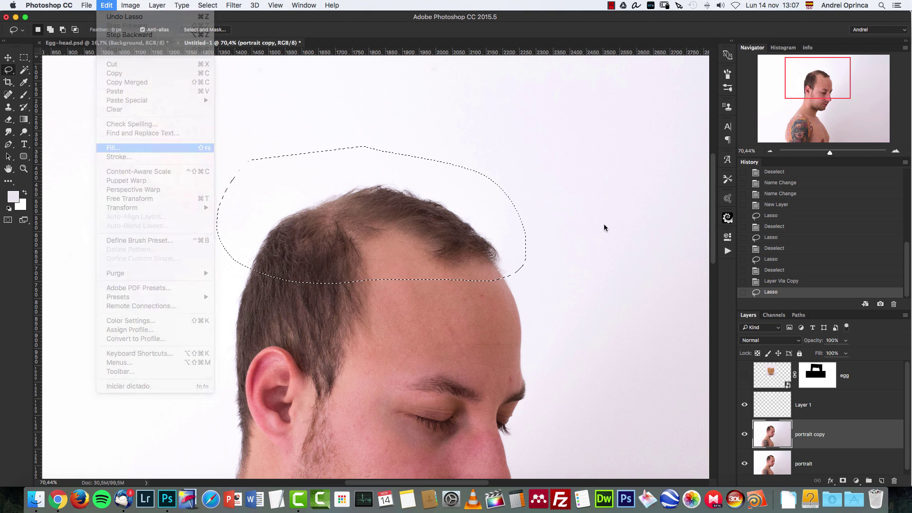
{"action": "left_click", "coordinate": [673, 120]}
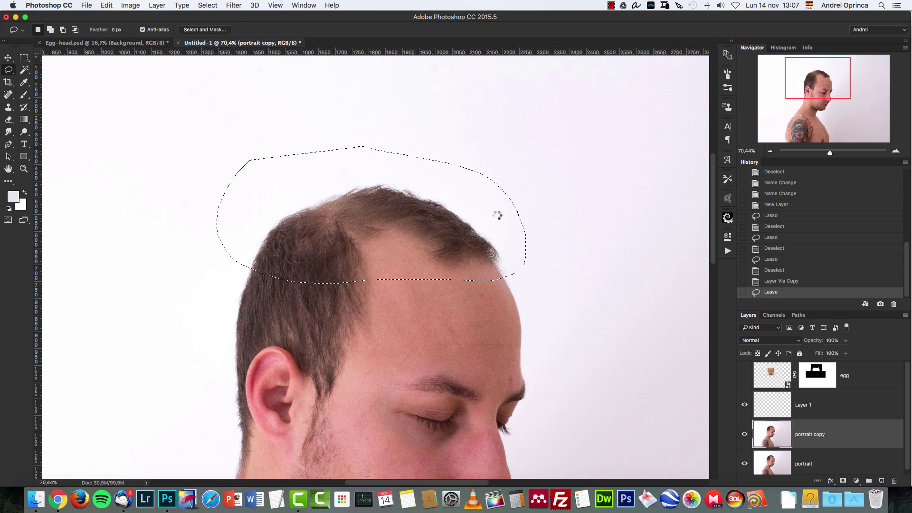
Step: Undo the fill, delete the portrait copy layer and clear the selection
{"action": "key", "text": "super+z"}
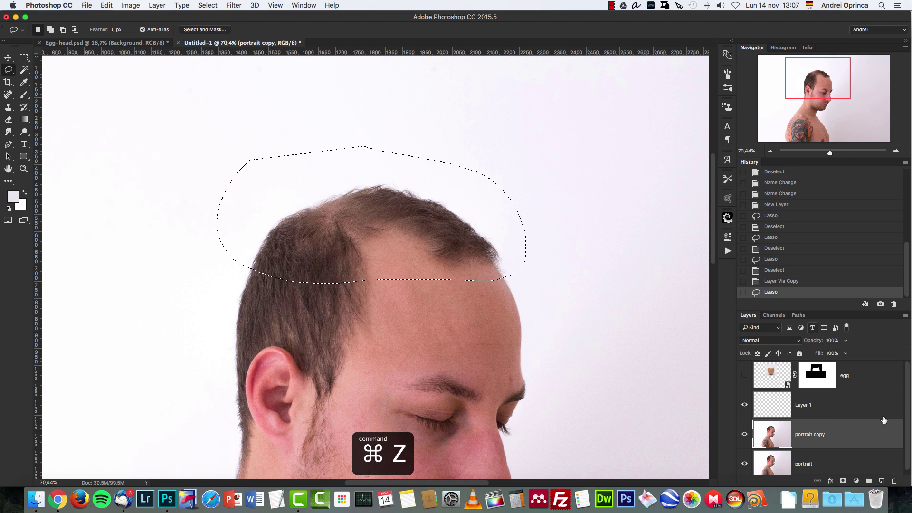
{"action": "left_click_drag", "start_coordinate": [879, 435], "coordinate": [893, 480]}
{"action": "key", "text": "super+d"}
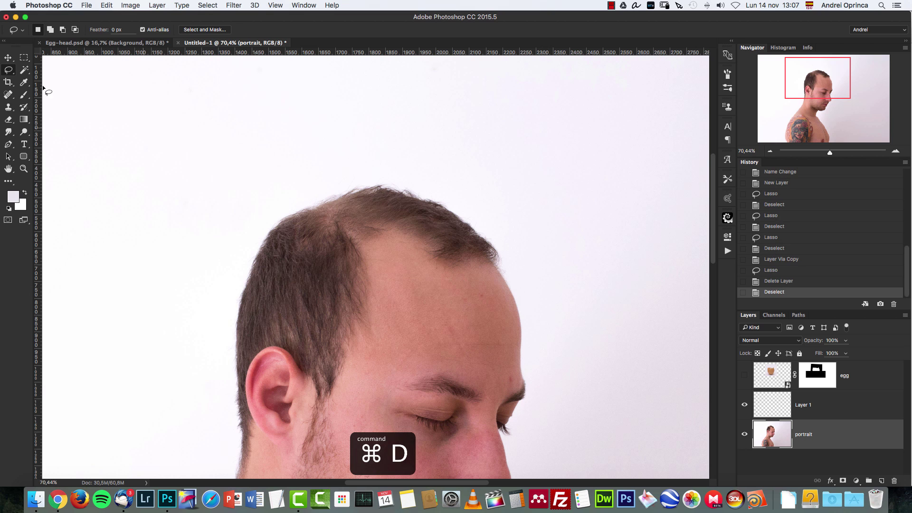
Step: Set up the Clone Stamp tool with a 201 px brush at 0% hardness, sampling all layers, on Layer 1
{"action": "left_click", "coordinate": [10, 108]}
{"action": "right_click", "coordinate": [10, 108]}
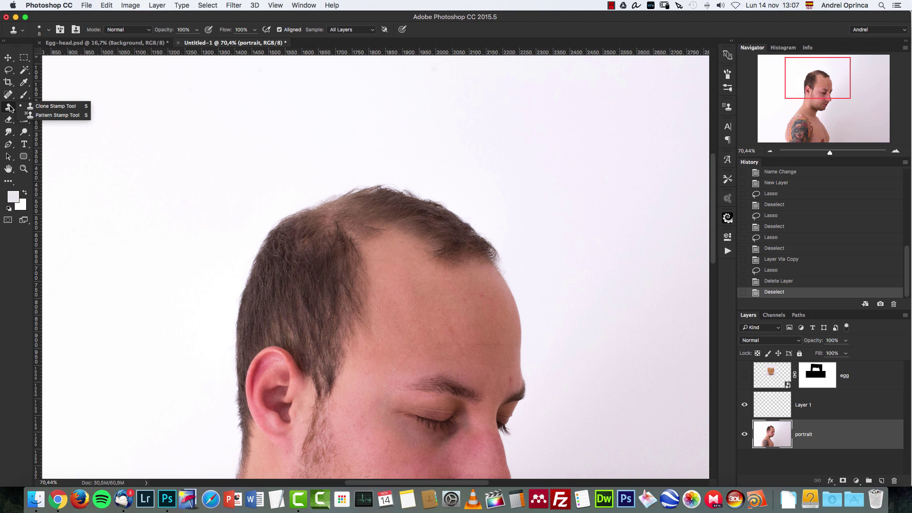
{"action": "left_click", "coordinate": [60, 106]}
{"action": "scroll", "coordinate": [362, 165], "scroll_direction": "up", "scroll_amount": 2}
{"action": "right_click", "coordinate": [333, 133]}
{"action": "mouse_move", "coordinate": [402, 155]}
{"action": "left_mouse_down"}
{"action": "mouse_move", "coordinate": [429, 158]}
{"action": "mouse_move", "coordinate": [374, 178]}
{"action": "left_mouse_up"}
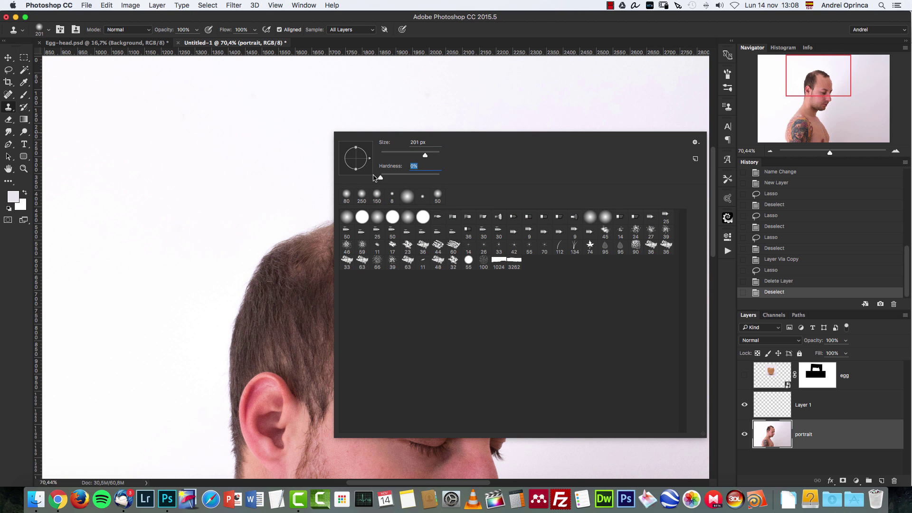
{"action": "left_click", "coordinate": [838, 406]}
{"action": "left_click", "coordinate": [342, 30]}
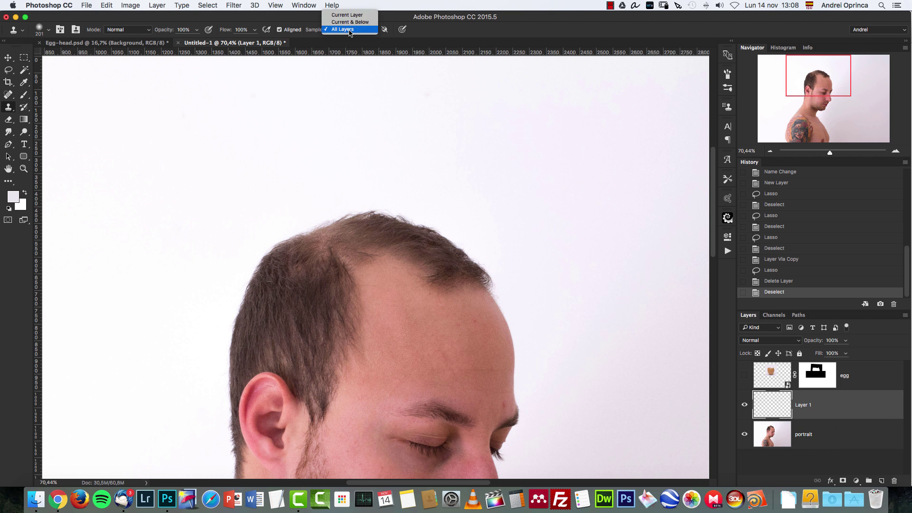
Step: Try to clone the light background over the top of the head with a 300 px brush and undo the stroke
{"action": "left_click", "coordinate": [320, 101]}
{"action": "key", "text": "bracketright"}
{"action": "key", "text": "bracketright"}
{"action": "key", "text": "bracketright"}
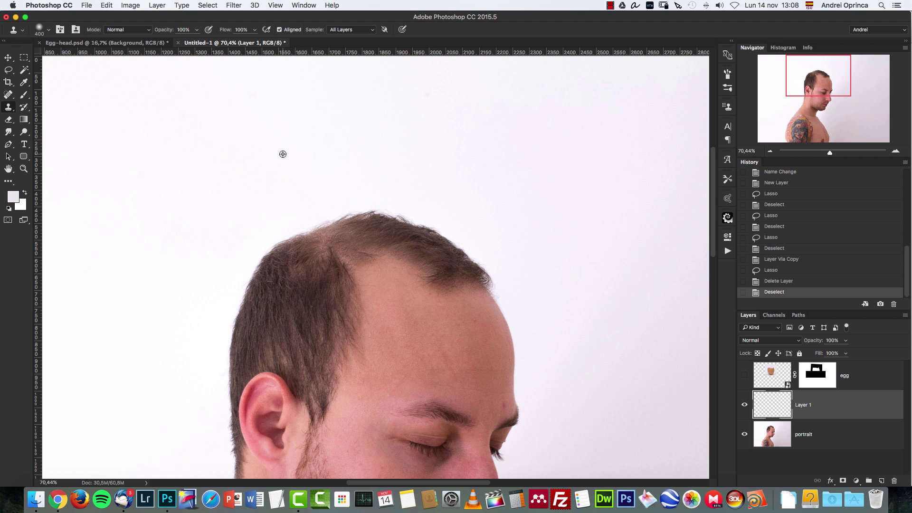
{"action": "key", "text": "bracketleft"}
{"action": "key", "text": "bracketleft"}
{"action": "left_click", "coordinate": [770, 151]}
{"action": "key", "text": "bracketright"}
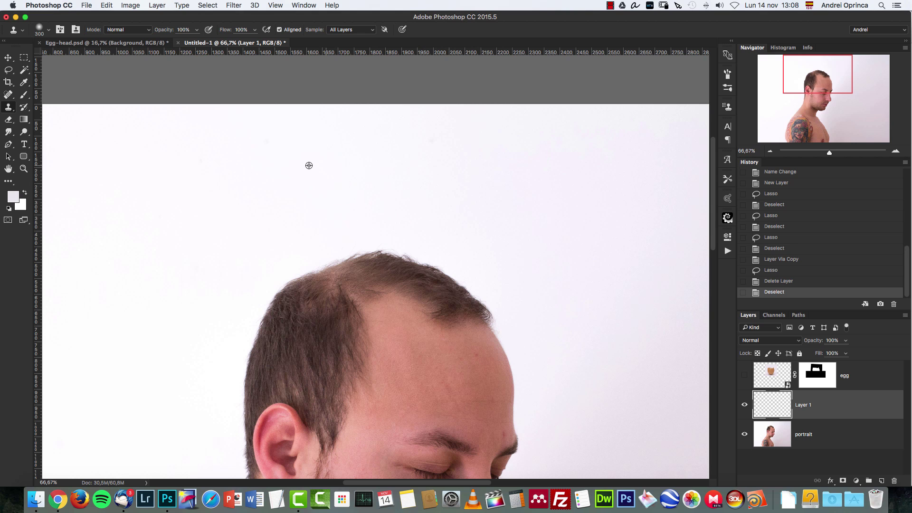
{"action": "left_click", "coordinate": [259, 146], "text": "alt"}
{"action": "mouse_move", "coordinate": [275, 279]}
{"action": "left_mouse_down"}
{"action": "mouse_move", "coordinate": [439, 268]}
{"action": "mouse_move", "coordinate": [394, 260]}
{"action": "mouse_move", "coordinate": [305, 259]}
{"action": "mouse_move", "coordinate": [491, 280]}
{"action": "mouse_move", "coordinate": [263, 290]}
{"action": "mouse_move", "coordinate": [490, 285]}
{"action": "mouse_move", "coordinate": [267, 297]}
{"action": "mouse_move", "coordinate": [500, 299]}
{"action": "mouse_move", "coordinate": [404, 316]}
{"action": "mouse_move", "coordinate": [238, 306]}
{"action": "mouse_move", "coordinate": [493, 305]}
{"action": "mouse_move", "coordinate": [265, 304]}
{"action": "left_mouse_up"}
{"action": "mouse_move", "coordinate": [461, 304]}
{"action": "left_mouse_down"}
{"action": "mouse_move", "coordinate": [433, 322]}
{"action": "mouse_move", "coordinate": [245, 319]}
{"action": "mouse_move", "coordinate": [461, 320]}
{"action": "mouse_move", "coordinate": [518, 315]}
{"action": "mouse_move", "coordinate": [529, 301]}
{"action": "left_mouse_up"}
{"action": "scroll", "coordinate": [472, 328], "scroll_direction": "up", "scroll_amount": 1}
{"action": "scroll", "coordinate": [521, 320], "scroll_direction": "left", "scroll_amount": 4}
{"action": "scroll", "coordinate": [469, 340], "scroll_direction": "up", "scroll_amount": 2}
{"action": "key", "text": "super+z"}
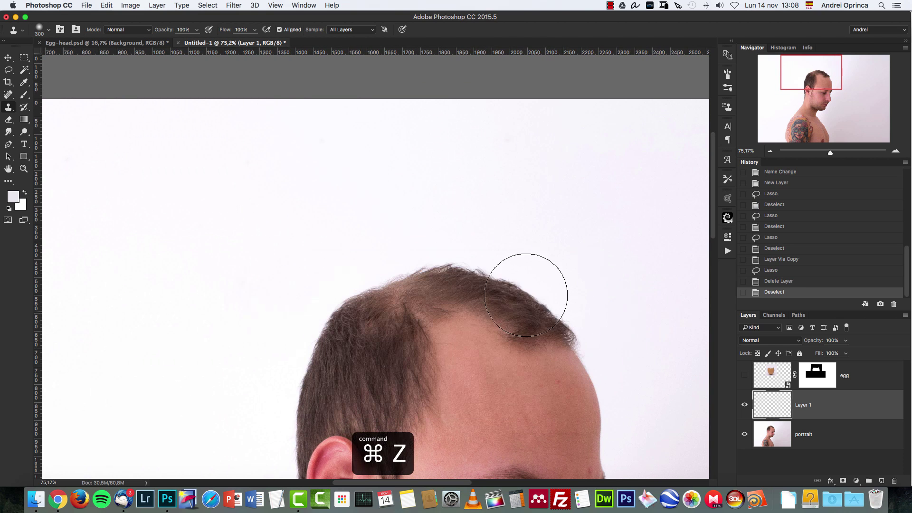
Step: Clone the plain background over the hair and upper forehead on Layer 1 with a soft 250 px brush, leaving a straight cut edge
{"action": "scroll", "coordinate": [460, 240], "scroll_direction": "down", "scroll_amount": 1}
{"action": "key", "text": "bracketleft"}
{"action": "key", "text": "bracketleft"}
{"action": "key", "text": "bracketleft"}
{"action": "right_click", "coordinate": [441, 197]}
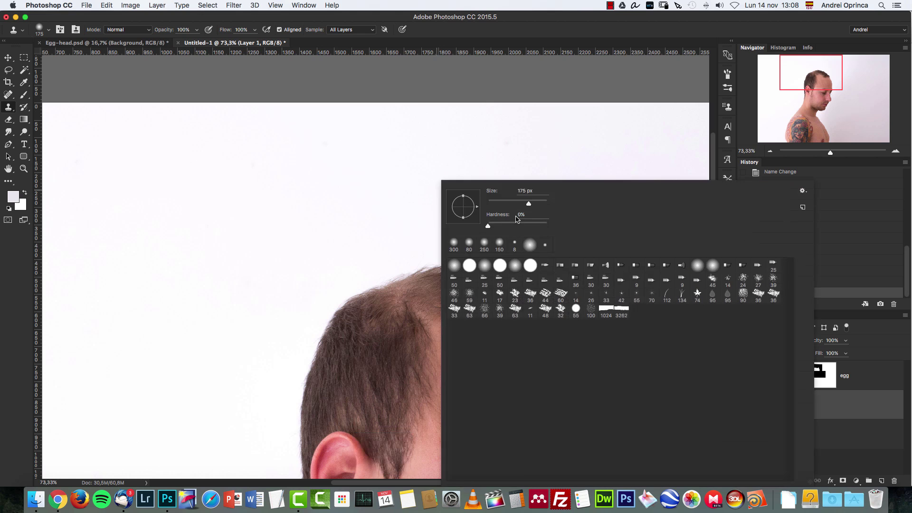
{"action": "left_click", "coordinate": [865, 409]}
{"action": "key", "text": "bracketright"}
{"action": "key", "text": "bracketright"}
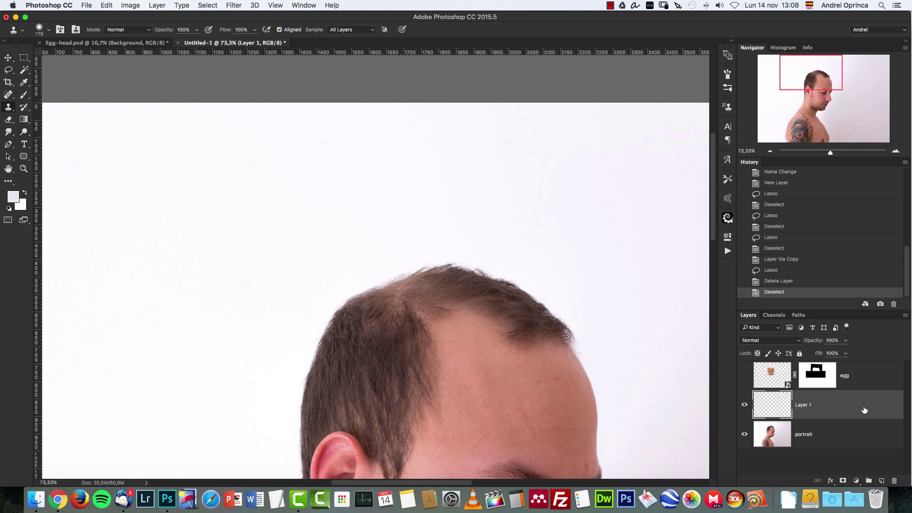
{"action": "scroll", "coordinate": [356, 181], "scroll_direction": "down", "scroll_amount": 2}
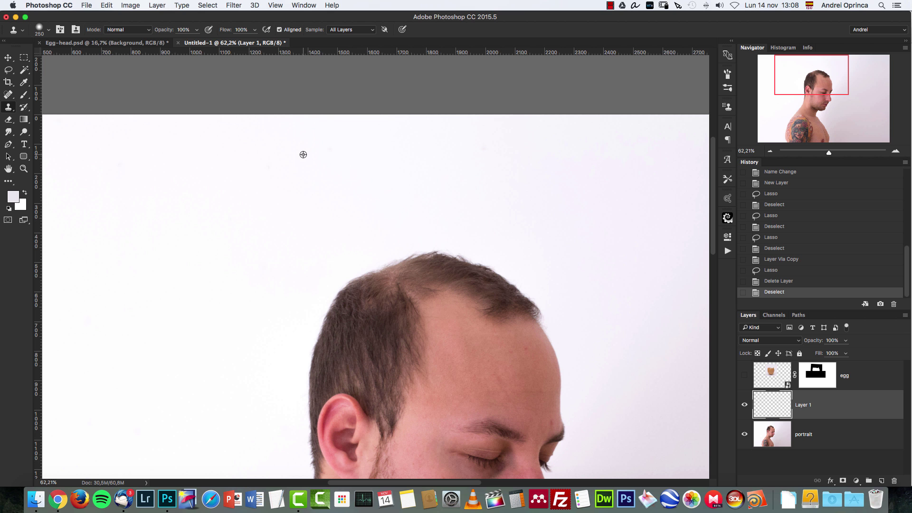
{"action": "mouse_move", "coordinate": [321, 291]}
{"action": "left_mouse_down"}
{"action": "mouse_move", "coordinate": [491, 268]}
{"action": "mouse_move", "coordinate": [464, 261]}
{"action": "mouse_move", "coordinate": [458, 302]}
{"action": "mouse_move", "coordinate": [314, 308]}
{"action": "mouse_move", "coordinate": [570, 308]}
{"action": "mouse_move", "coordinate": [306, 315]}
{"action": "mouse_move", "coordinate": [554, 316]}
{"action": "mouse_move", "coordinate": [287, 320]}
{"action": "mouse_move", "coordinate": [552, 318]}
{"action": "left_mouse_up"}
{"action": "key", "text": "super+1"}
{"action": "left_click_drag", "start_coordinate": [565, 286], "coordinate": [393, 263]}
{"action": "left_click_drag", "start_coordinate": [455, 273], "coordinate": [483, 283]}
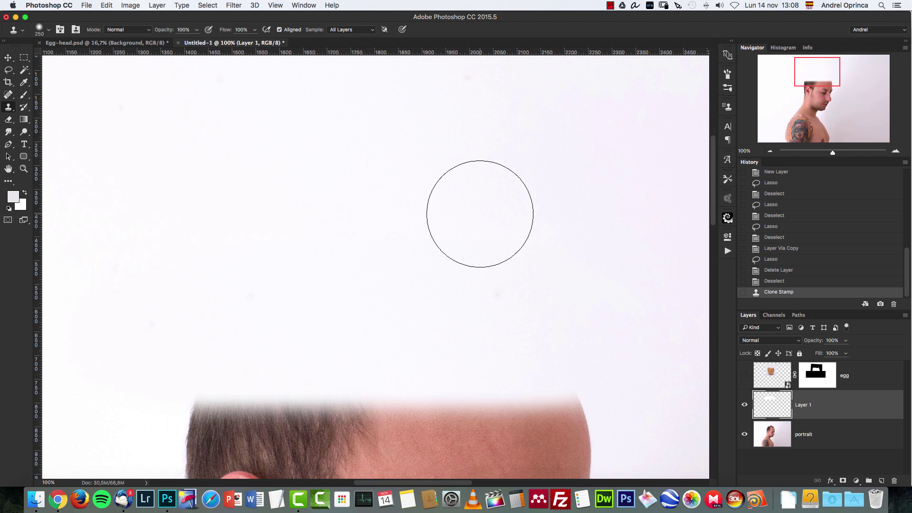
Step: Resample the clean background and clone it across the area above the cut head to even out its tone
{"action": "left_click", "coordinate": [420, 165], "text": "alt"}
{"action": "left_click_drag", "start_coordinate": [429, 223], "coordinate": [189, 221]}
{"action": "left_click_drag", "start_coordinate": [508, 221], "coordinate": [615, 220]}
Step: Show the egg layer and check how the shell sits on the covered head
{"action": "scroll", "coordinate": [491, 218], "scroll_direction": "down", "scroll_amount": 5}
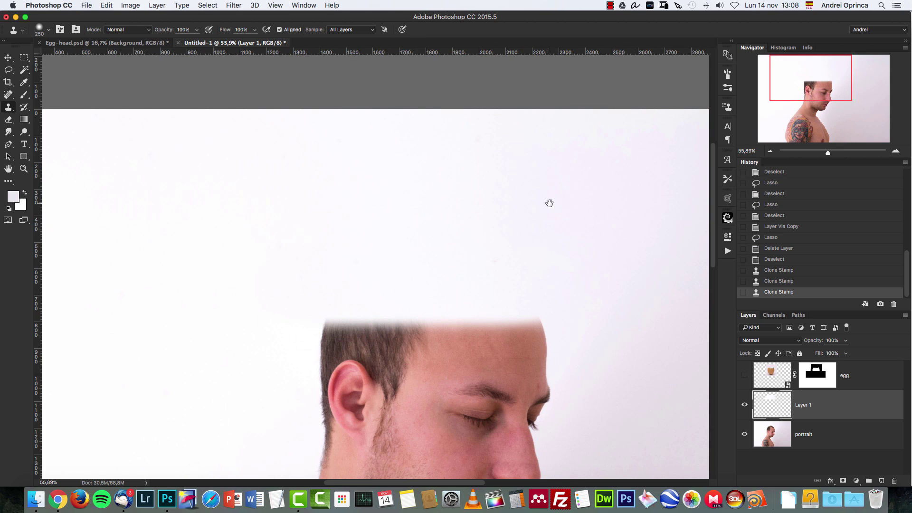
{"action": "left_click_drag", "start_coordinate": [549, 204], "coordinate": [479, 184]}
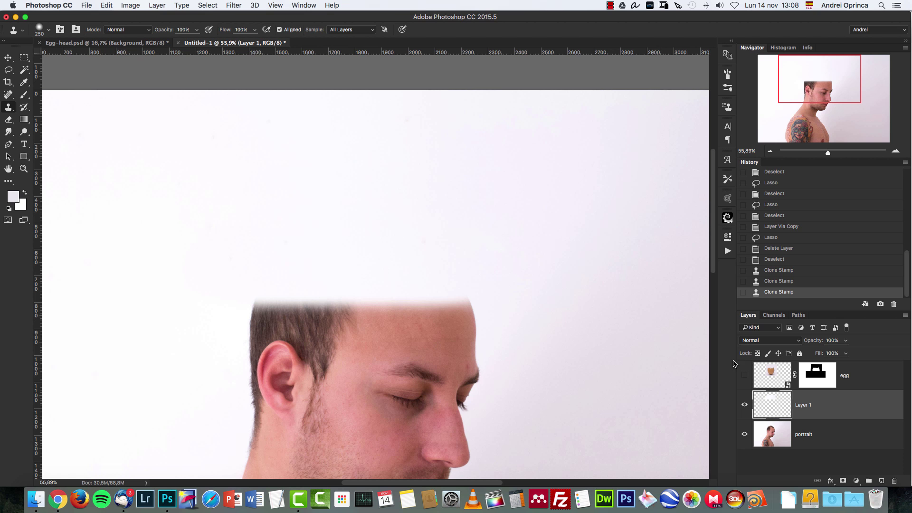
{"action": "left_click", "coordinate": [744, 376]}
{"action": "scroll", "coordinate": [414, 365], "scroll_direction": "up", "scroll_amount": 3}
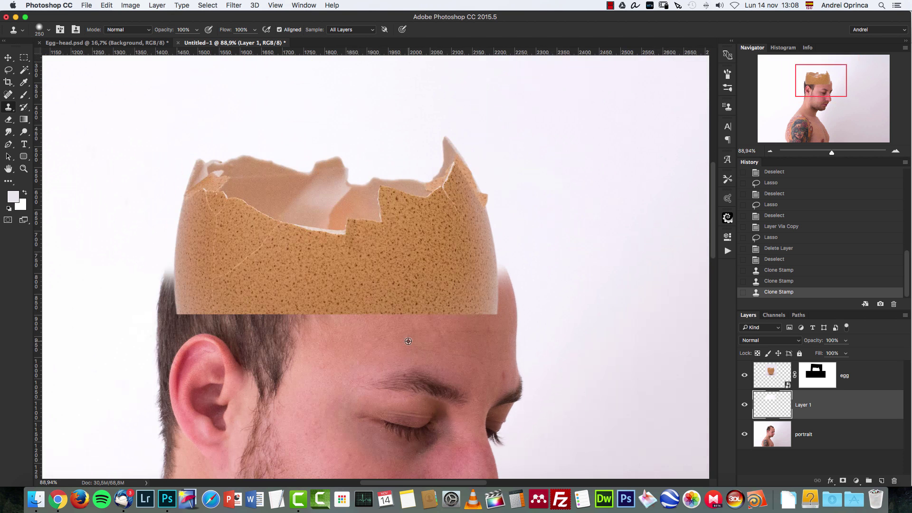
{"action": "left_click_drag", "start_coordinate": [444, 317], "coordinate": [478, 377]}
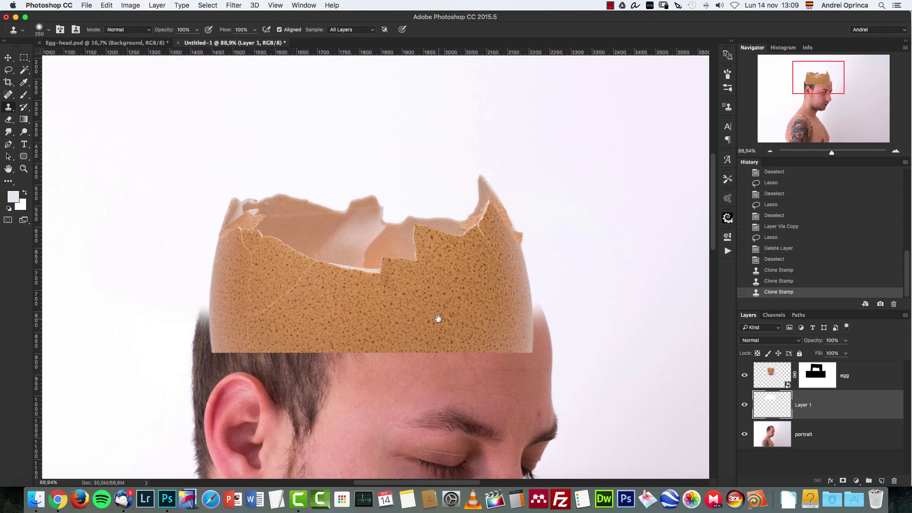
{"action": "left_click_drag", "start_coordinate": [438, 320], "coordinate": [463, 323]}
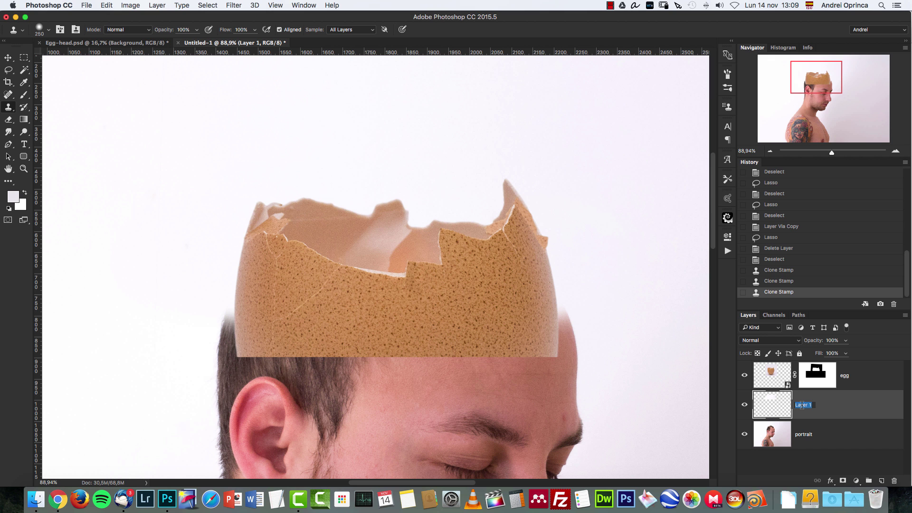
Step: Rename Layer 1 as cover and add a layer mask to it for brushing
{"action": "type", "text": "er"}
{"action": "key", "text": "Return"}
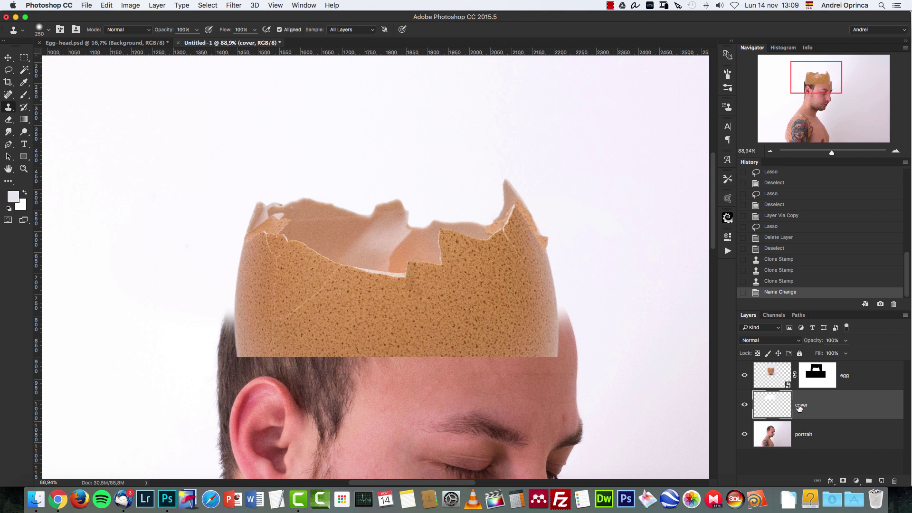
{"action": "left_click", "coordinate": [842, 481]}
{"action": "key", "text": "b"}
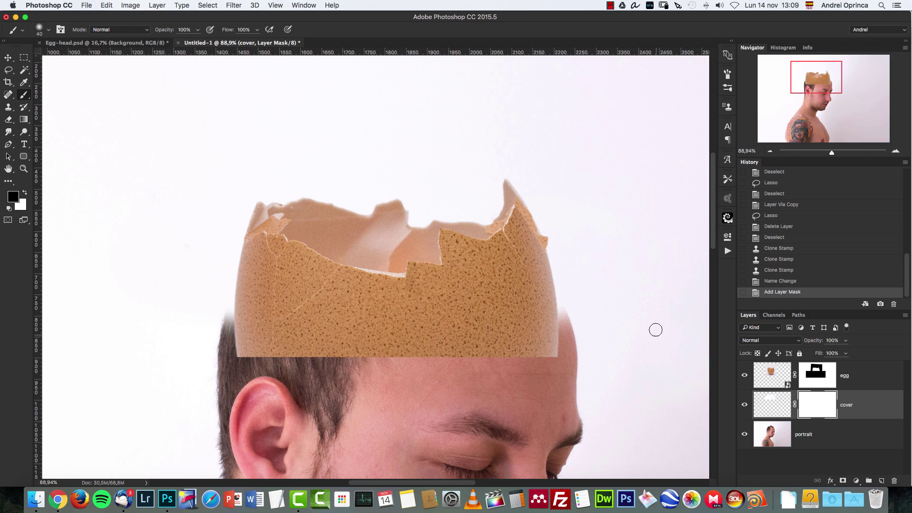
Step: Paint black on the cover layer's mask with a 125 px brush to restore the sides of the head next to the shell
{"action": "left_click", "coordinate": [744, 377]}
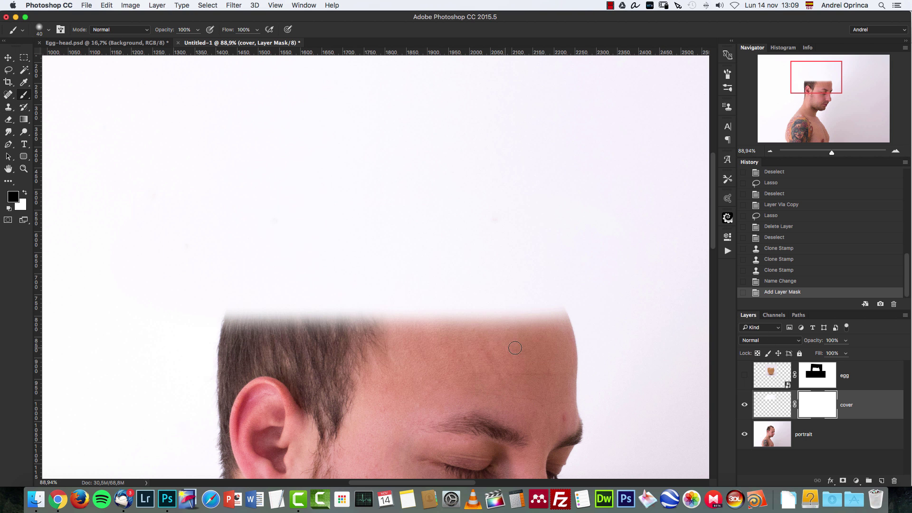
{"action": "left_click", "coordinate": [744, 376]}
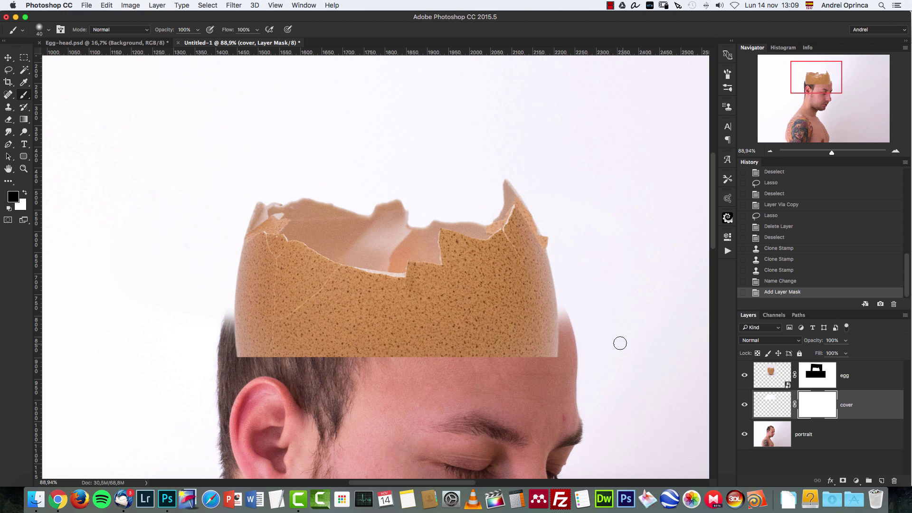
{"action": "key", "text": "bracketright"}
{"action": "key", "text": "bracketright"}
{"action": "key", "text": "bracketright"}
{"action": "key", "text": "bracketright"}
{"action": "key", "text": "bracketright"}
{"action": "key", "text": "bracketright"}
{"action": "key", "text": "bracketright"}
{"action": "mouse_move", "coordinate": [578, 305]}
{"action": "left_mouse_down"}
{"action": "mouse_move", "coordinate": [554, 311]}
{"action": "mouse_move", "coordinate": [534, 338]}
{"action": "mouse_move", "coordinate": [236, 354]}
{"action": "mouse_move", "coordinate": [260, 333]}
{"action": "mouse_move", "coordinate": [229, 316]}
{"action": "mouse_move", "coordinate": [356, 342]}
{"action": "mouse_move", "coordinate": [479, 341]}
{"action": "mouse_move", "coordinate": [515, 322]}
{"action": "mouse_move", "coordinate": [288, 340]}
{"action": "mouse_move", "coordinate": [554, 335]}
{"action": "mouse_move", "coordinate": [393, 337]}
{"action": "left_mouse_up"}
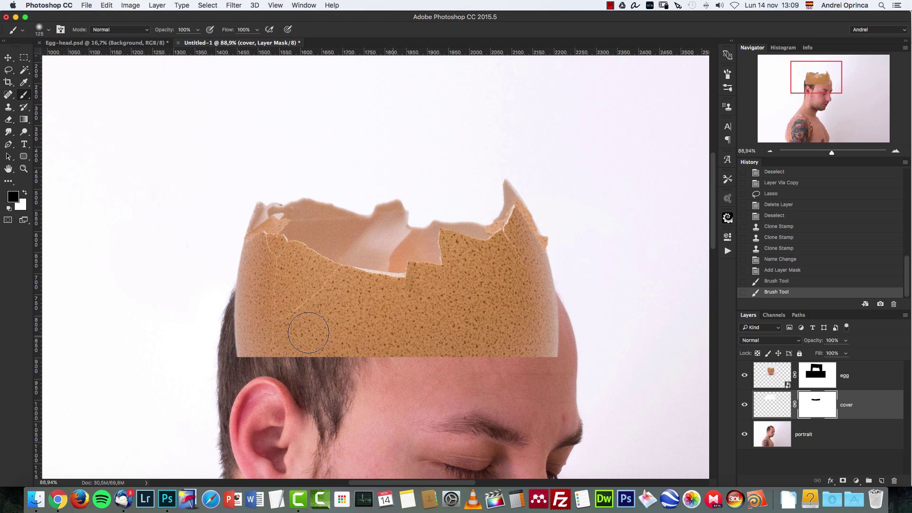
Step: Paint black with a harder, smaller brush on the egg layer's mask to trim the shell's lower part into a curved edge
{"action": "left_click", "coordinate": [821, 375]}
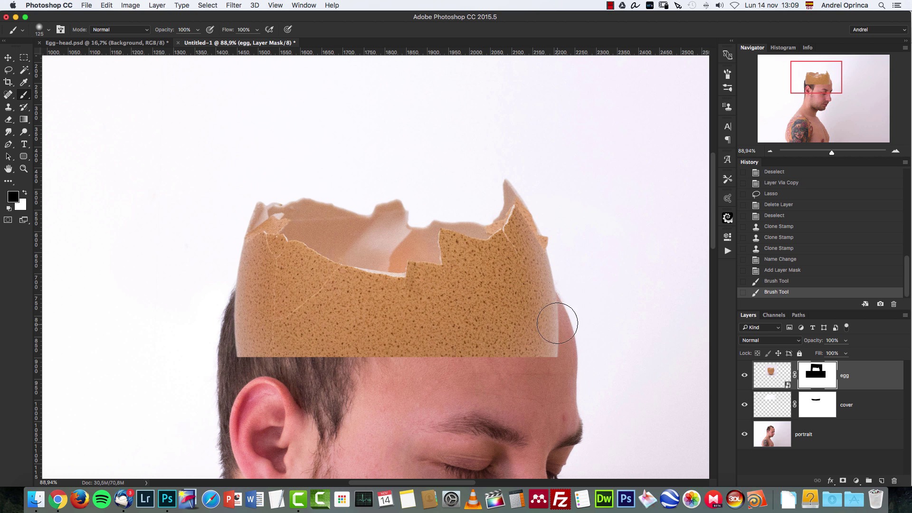
{"action": "key", "text": "bracketleft"}
{"action": "right_click", "coordinate": [494, 288]}
{"action": "left_click_drag", "start_coordinate": [574, 224], "coordinate": [593, 226]}
{"action": "mouse_move", "coordinate": [368, 358]}
{"action": "left_mouse_down"}
{"action": "mouse_move", "coordinate": [236, 311]}
{"action": "mouse_move", "coordinate": [262, 334]}
{"action": "mouse_move", "coordinate": [237, 349]}
{"action": "mouse_move", "coordinate": [491, 353]}
{"action": "mouse_move", "coordinate": [542, 340]}
{"action": "mouse_move", "coordinate": [577, 312]}
{"action": "mouse_move", "coordinate": [526, 329]}
{"action": "mouse_move", "coordinate": [548, 360]}
{"action": "mouse_move", "coordinate": [563, 358]}
{"action": "mouse_move", "coordinate": [285, 316]}
{"action": "left_mouse_up"}
{"action": "left_click_drag", "start_coordinate": [558, 301], "coordinate": [519, 322]}
Step: Move the egg down onto the head and enlarge it with Free Transform to match the head's width
{"action": "key", "text": "v"}
{"action": "mouse_move", "coordinate": [442, 245]}
{"action": "left_mouse_down"}
{"action": "mouse_move", "coordinate": [439, 276]}
{"action": "mouse_move", "coordinate": [441, 267]}
{"action": "left_mouse_up"}
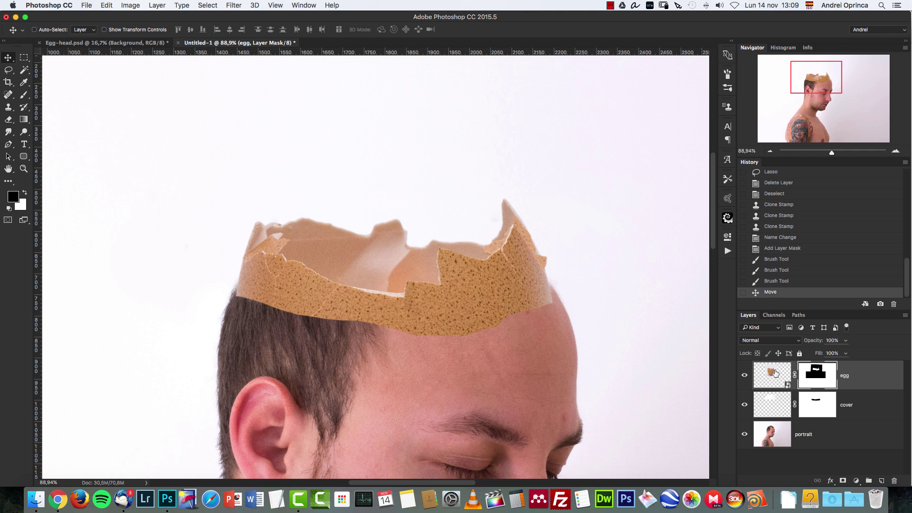
{"action": "key", "text": "super+t"}
{"action": "scroll", "coordinate": [593, 258], "scroll_direction": "down", "scroll_amount": 3}
{"action": "left_click_drag", "start_coordinate": [640, 151], "coordinate": [646, 142]}
{"action": "left_click_drag", "start_coordinate": [616, 198], "coordinate": [617, 201]}
{"action": "key", "text": "Return"}
{"action": "key", "text": "super+1"}
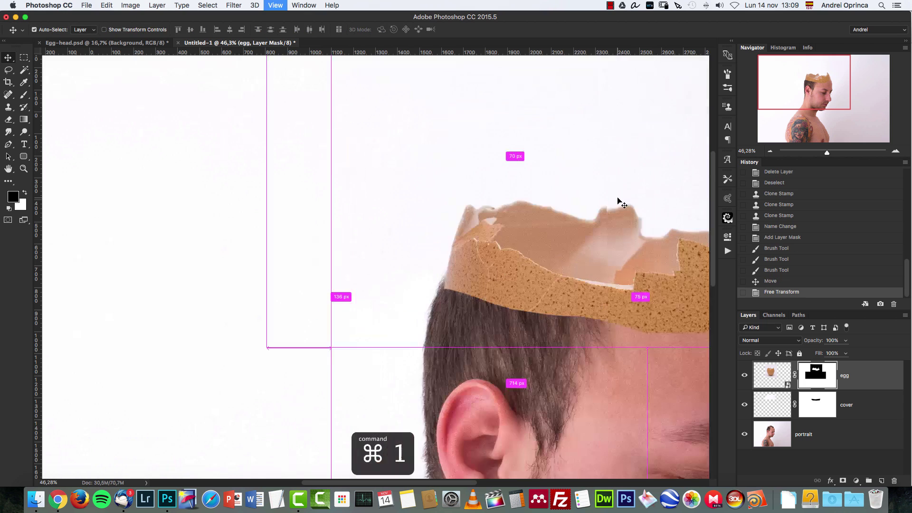
{"action": "scroll", "coordinate": [391, 262], "scroll_direction": "right", "scroll_amount": 5}
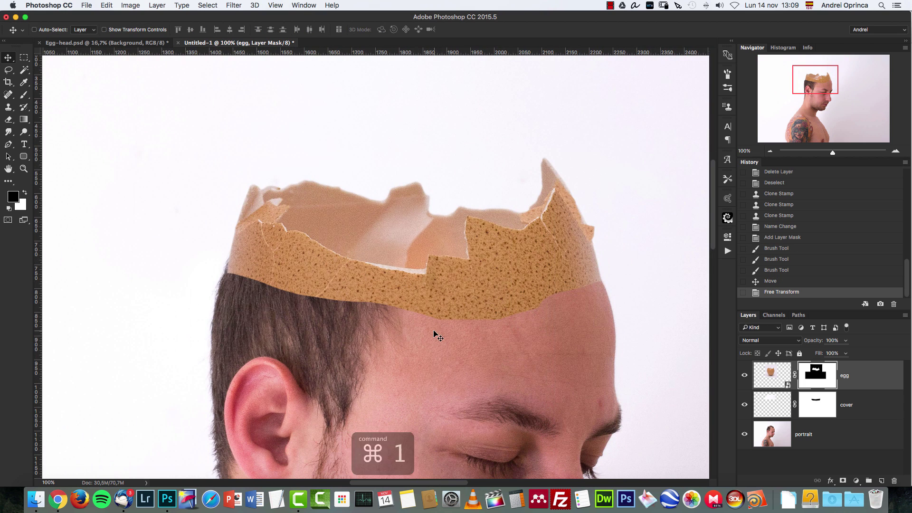
Step: Mask out more of the shell's lower edge above the forehead and move the egg slightly further down
{"action": "key", "text": "b"}
{"action": "mouse_move", "coordinate": [605, 318]}
{"action": "left_mouse_down"}
{"action": "mouse_move", "coordinate": [596, 290]}
{"action": "mouse_move", "coordinate": [522, 301]}
{"action": "mouse_move", "coordinate": [514, 275]}
{"action": "mouse_move", "coordinate": [535, 274]}
{"action": "mouse_move", "coordinate": [520, 295]}
{"action": "mouse_move", "coordinate": [489, 307]}
{"action": "mouse_move", "coordinate": [421, 312]}
{"action": "mouse_move", "coordinate": [268, 297]}
{"action": "mouse_move", "coordinate": [246, 263]}
{"action": "mouse_move", "coordinate": [243, 274]}
{"action": "mouse_move", "coordinate": [368, 301]}
{"action": "mouse_move", "coordinate": [487, 285]}
{"action": "left_mouse_up"}
{"action": "key", "text": "v"}
{"action": "left_click_drag", "start_coordinate": [474, 241], "coordinate": [471, 257]}
{"action": "scroll", "coordinate": [542, 261], "scroll_direction": "up", "scroll_amount": 6}
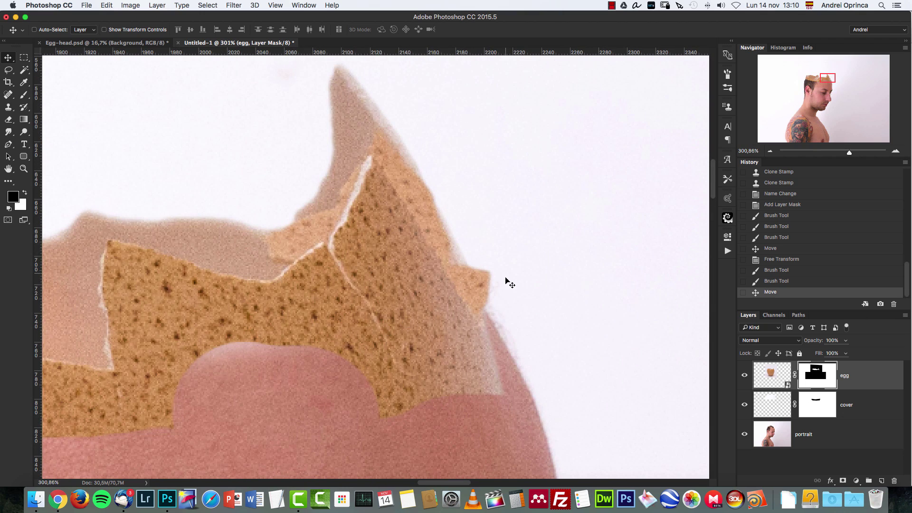
Step: Paint black with a 30 px brush on the egg layer's mask to trim the front shell's lower part above the forehead
{"action": "key", "text": "b"}
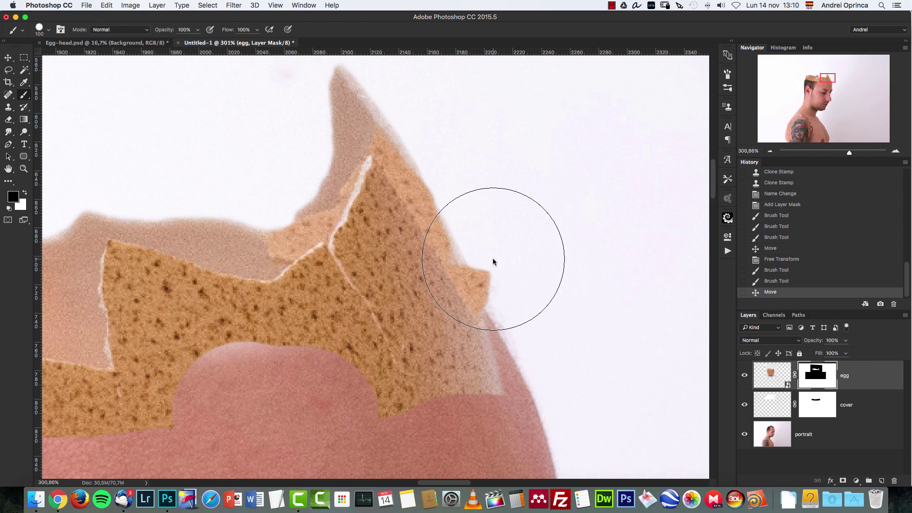
{"action": "right_click", "coordinate": [493, 261]}
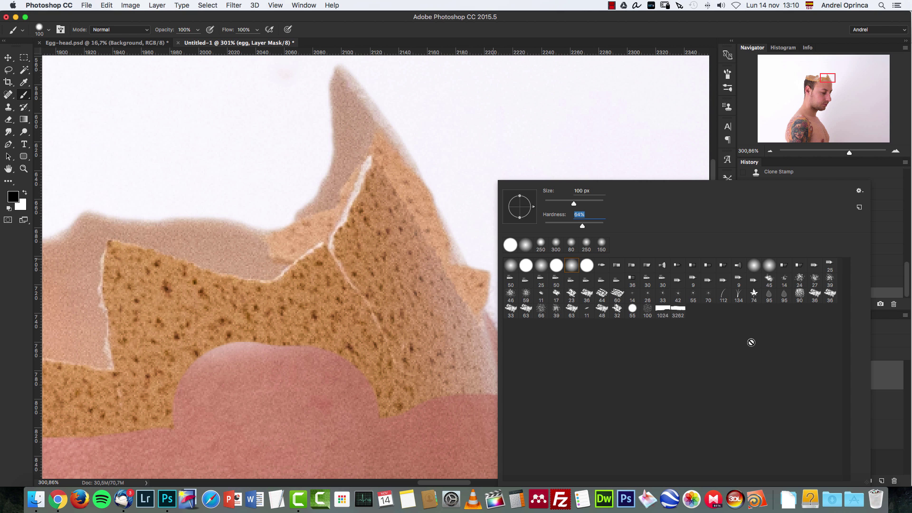
{"action": "left_click", "coordinate": [831, 75]}
{"action": "left_click_drag", "start_coordinate": [487, 304], "coordinate": [565, 152]}
{"action": "key", "text": "bracketleft"}
{"action": "key", "text": "bracketleft"}
{"action": "key", "text": "bracketleft"}
{"action": "key", "text": "bracketleft"}
{"action": "key", "text": "bracketleft"}
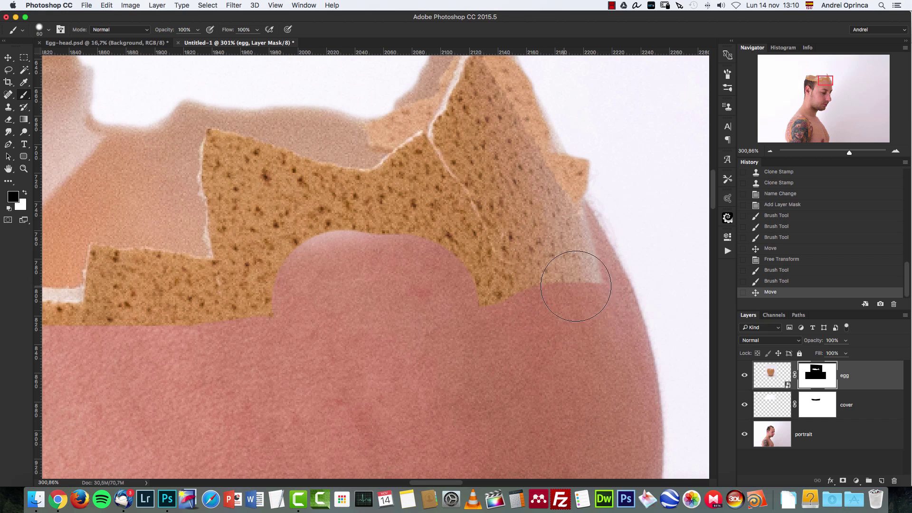
{"action": "key", "text": "bracketleft"}
{"action": "key", "text": "bracketleft"}
{"action": "key", "text": "bracketleft"}
{"action": "mouse_move", "coordinate": [574, 258]}
{"action": "left_mouse_down"}
{"action": "mouse_move", "coordinate": [567, 235]}
{"action": "mouse_move", "coordinate": [517, 185]}
{"action": "mouse_move", "coordinate": [526, 210]}
{"action": "left_mouse_up"}
{"action": "left_click", "coordinate": [529, 224]}
{"action": "left_click", "coordinate": [538, 249]}
{"action": "left_click_drag", "start_coordinate": [546, 273], "coordinate": [478, 287]}
{"action": "left_click", "coordinate": [465, 284]}
{"action": "mouse_move", "coordinate": [519, 265]}
{"action": "left_mouse_down"}
{"action": "mouse_move", "coordinate": [616, 293]}
{"action": "mouse_move", "coordinate": [556, 247]}
{"action": "mouse_move", "coordinate": [372, 221]}
{"action": "mouse_move", "coordinate": [480, 260]}
{"action": "mouse_move", "coordinate": [375, 266]}
{"action": "left_mouse_up"}
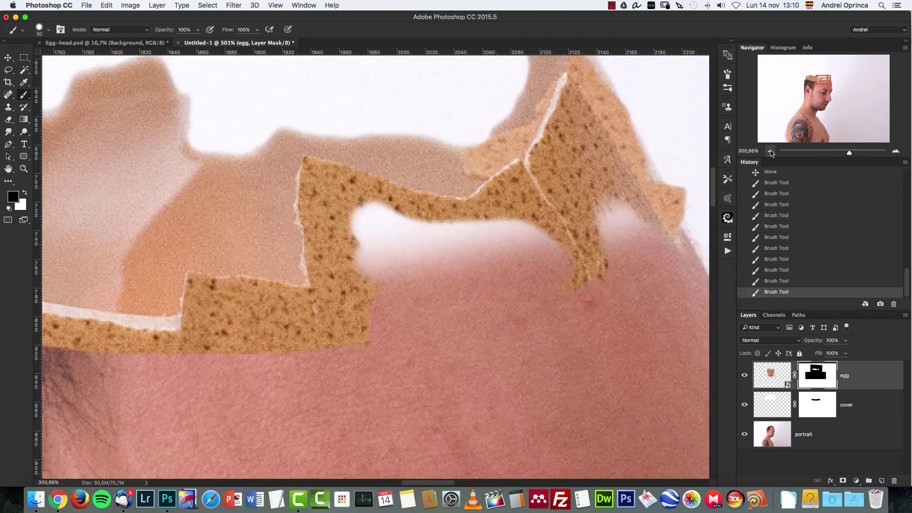
Step: Paint black on the cover layer's mask to bring back the forehead skin and the hair directly beneath the trimmed shell
{"action": "left_click", "coordinate": [770, 151]}
{"action": "left_click", "coordinate": [770, 151]}
{"action": "left_click", "coordinate": [745, 405]}
{"action": "left_click", "coordinate": [745, 405]}
{"action": "scroll", "coordinate": [539, 298], "scroll_direction": "left", "scroll_amount": 3}
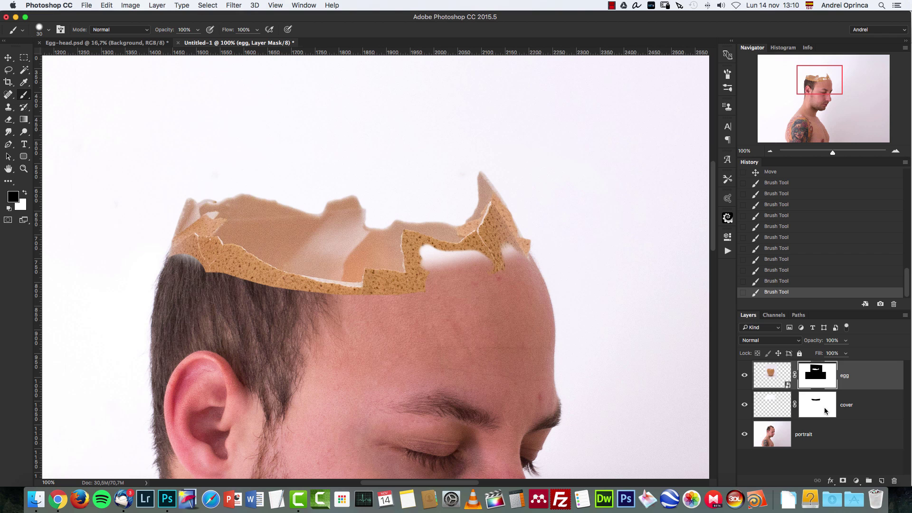
{"action": "left_click", "coordinate": [825, 407]}
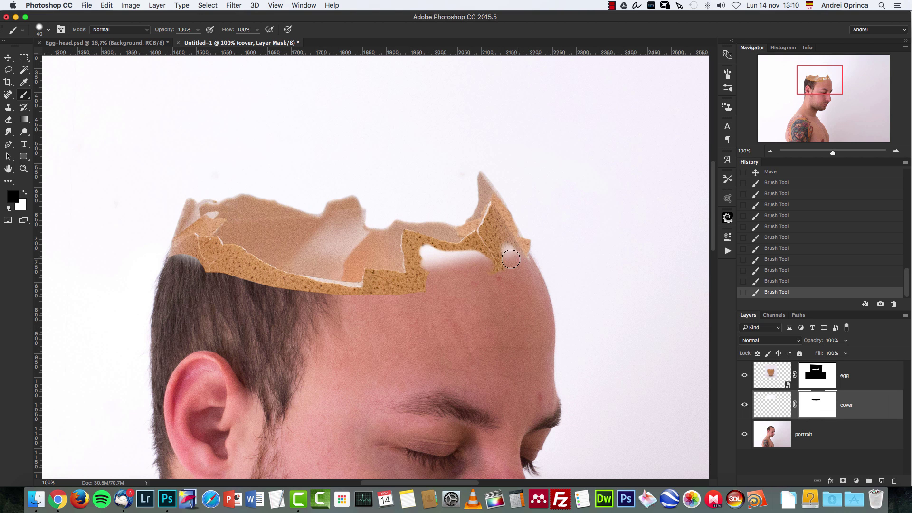
{"action": "mouse_move", "coordinate": [519, 260]}
{"action": "left_mouse_down"}
{"action": "mouse_move", "coordinate": [436, 252]}
{"action": "mouse_move", "coordinate": [450, 267]}
{"action": "left_mouse_up"}
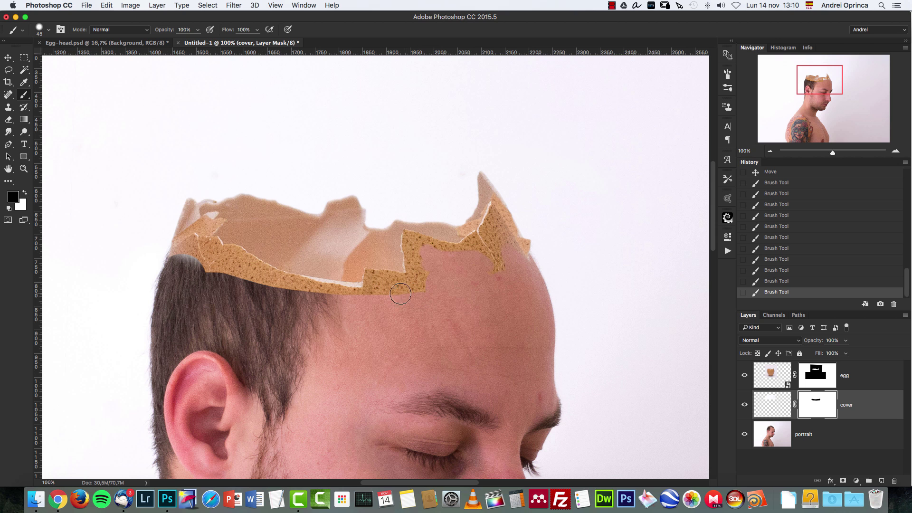
{"action": "left_click_drag", "start_coordinate": [223, 266], "coordinate": [191, 254]}
{"action": "mouse_move", "coordinate": [428, 245]}
{"action": "left_mouse_down"}
{"action": "mouse_move", "coordinate": [396, 253]}
{"action": "mouse_move", "coordinate": [360, 284]}
{"action": "mouse_move", "coordinate": [415, 275]}
{"action": "left_mouse_up"}
Step: Mask out part of the speckled shell around the tall notch above the forehead with a smaller brush on the egg layer's mask
{"action": "left_click", "coordinate": [745, 375]}
{"action": "left_click", "coordinate": [745, 376]}
{"action": "left_click", "coordinate": [814, 381]}
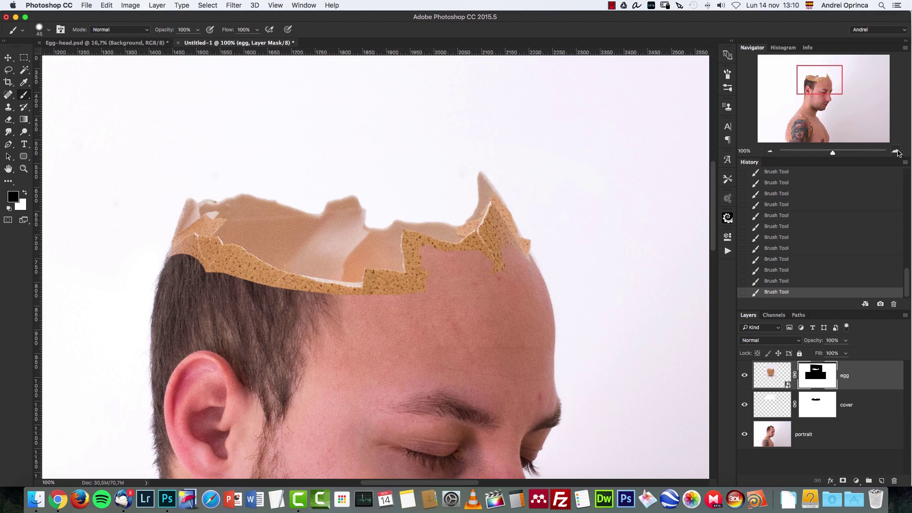
{"action": "left_click", "coordinate": [896, 151]}
{"action": "left_click", "coordinate": [896, 151]}
{"action": "key", "text": "bracketleft"}
{"action": "key", "text": "bracketleft"}
{"action": "key", "text": "bracketleft"}
{"action": "mouse_move", "coordinate": [546, 198]}
{"action": "left_mouse_down"}
{"action": "mouse_move", "coordinate": [476, 175]}
{"action": "mouse_move", "coordinate": [480, 214]}
{"action": "mouse_move", "coordinate": [509, 212]}
{"action": "mouse_move", "coordinate": [485, 190]}
{"action": "mouse_move", "coordinate": [465, 190]}
{"action": "mouse_move", "coordinate": [474, 215]}
{"action": "mouse_move", "coordinate": [513, 252]}
{"action": "mouse_move", "coordinate": [504, 274]}
{"action": "left_mouse_up"}
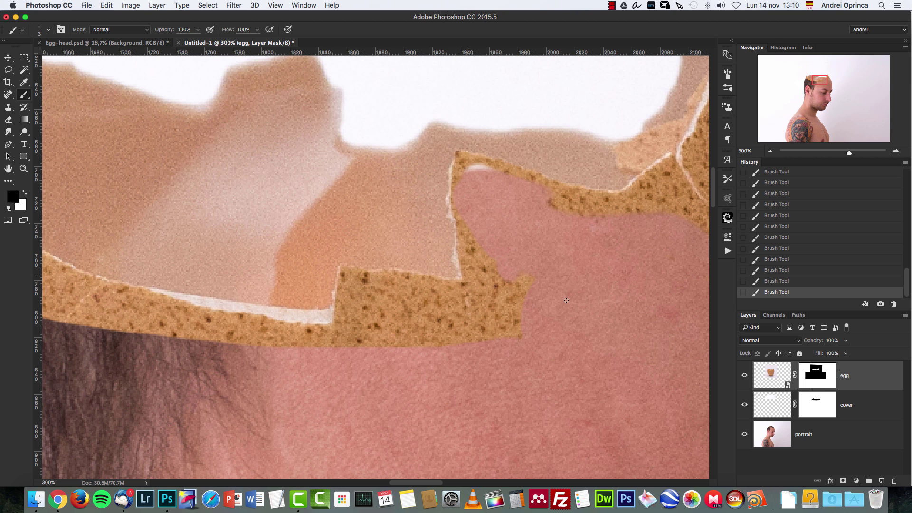
Step: Paint black on the cover layer's mask to replace the white gap under the notch's upper corner with skin
{"action": "left_click", "coordinate": [820, 400]}
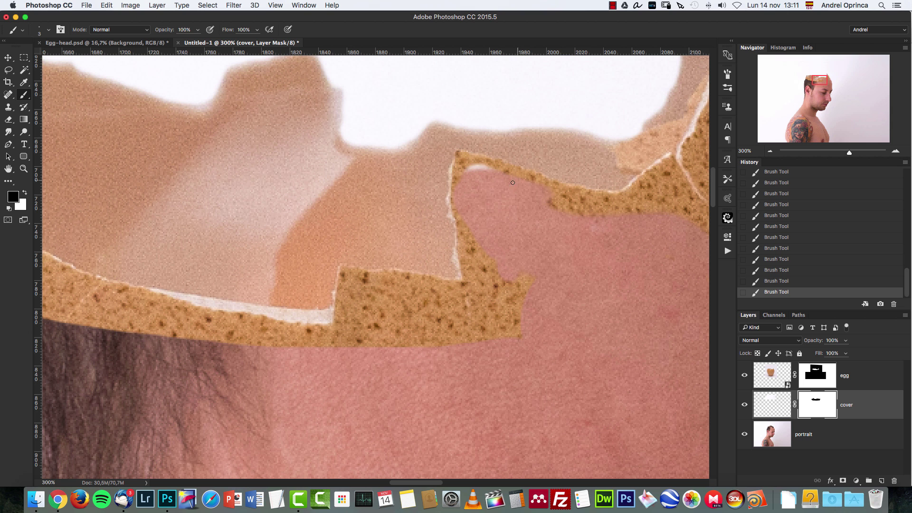
{"action": "key", "text": "bracketright"}
{"action": "key", "text": "bracketright"}
{"action": "key", "text": "bracketright"}
{"action": "left_click_drag", "start_coordinate": [483, 173], "coordinate": [443, 163]}
Step: Paint black on the egg layer's mask with a brush of about 10 px to trim the stepped forehead edge to a thin rim
{"action": "left_click", "coordinate": [822, 378]}
{"action": "key", "text": "bracketleft"}
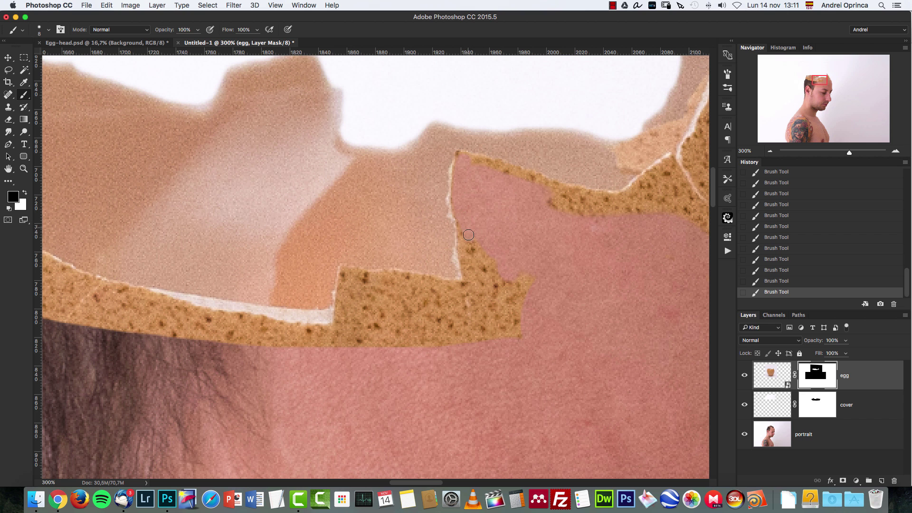
{"action": "right_click", "coordinate": [535, 229]}
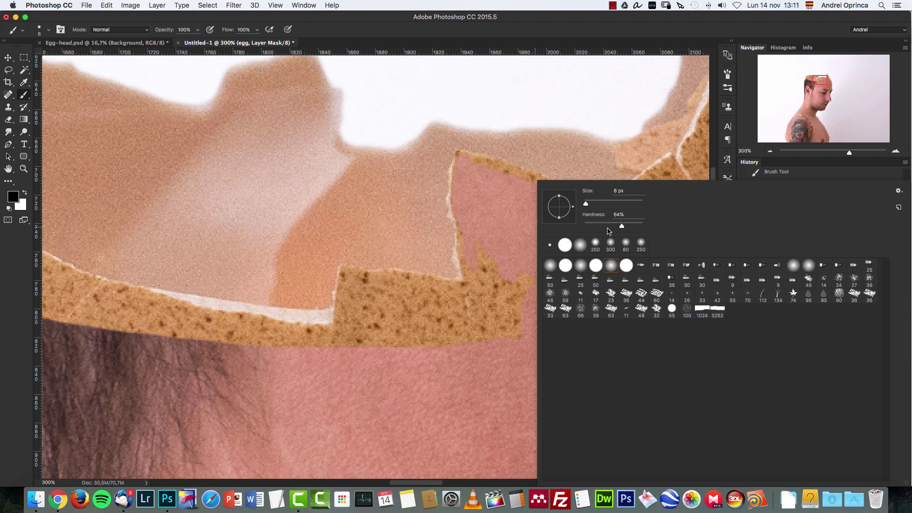
{"action": "left_click_drag", "start_coordinate": [486, 179], "coordinate": [469, 166]}
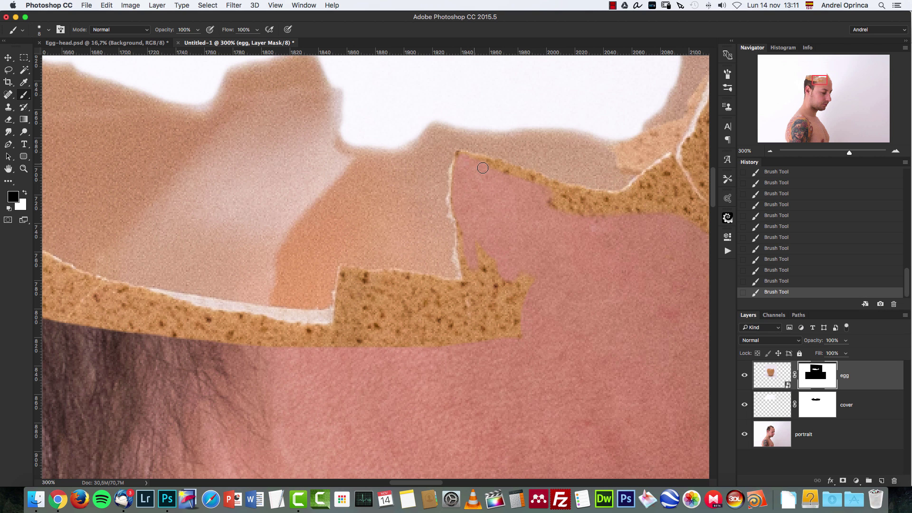
{"action": "right_click", "coordinate": [493, 181]}
{"action": "left_click", "coordinate": [483, 178]}
{"action": "left_click", "coordinate": [728, 76]}
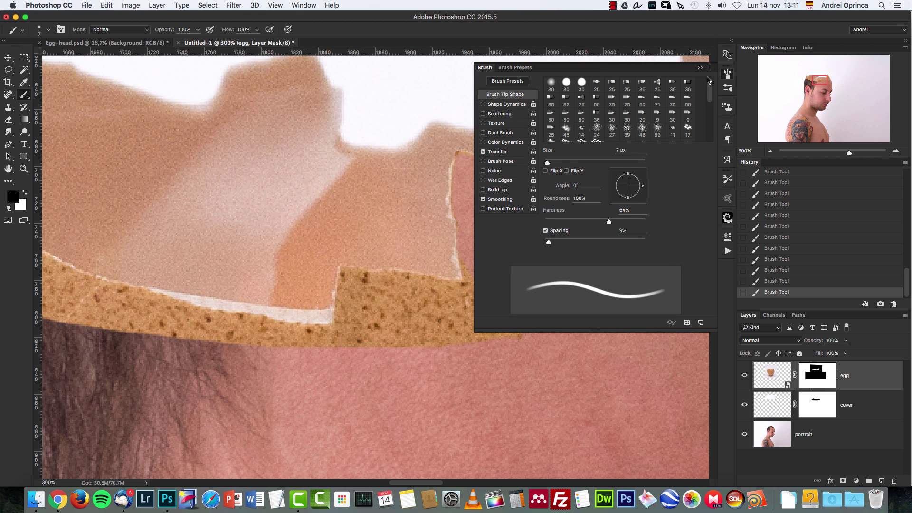
{"action": "left_click", "coordinate": [700, 67]}
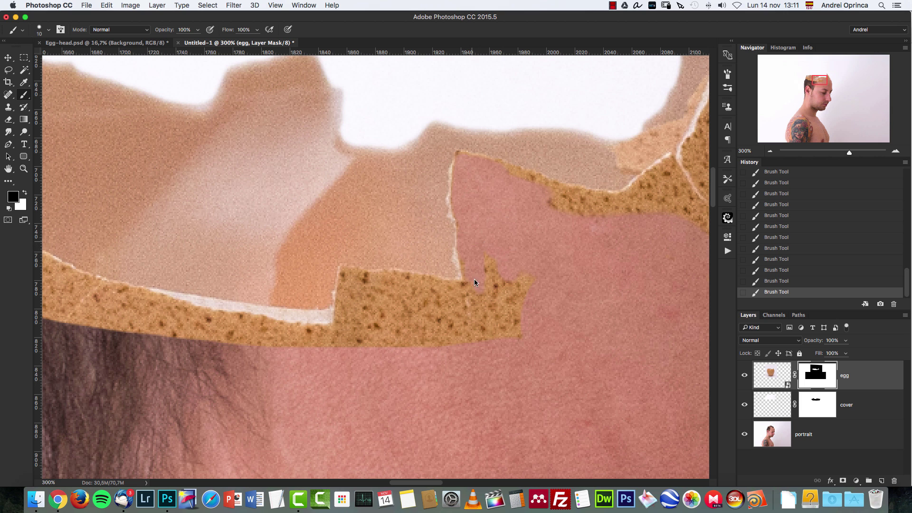
{"action": "mouse_move", "coordinate": [478, 251]}
{"action": "left_mouse_down"}
{"action": "mouse_move", "coordinate": [493, 290]}
{"action": "mouse_move", "coordinate": [509, 260]}
{"action": "mouse_move", "coordinate": [515, 319]}
{"action": "mouse_move", "coordinate": [469, 322]}
{"action": "mouse_move", "coordinate": [542, 325]}
{"action": "mouse_move", "coordinate": [468, 326]}
{"action": "mouse_move", "coordinate": [475, 293]}
{"action": "mouse_move", "coordinate": [517, 305]}
{"action": "mouse_move", "coordinate": [518, 292]}
{"action": "mouse_move", "coordinate": [448, 332]}
{"action": "mouse_move", "coordinate": [492, 339]}
{"action": "left_mouse_up"}
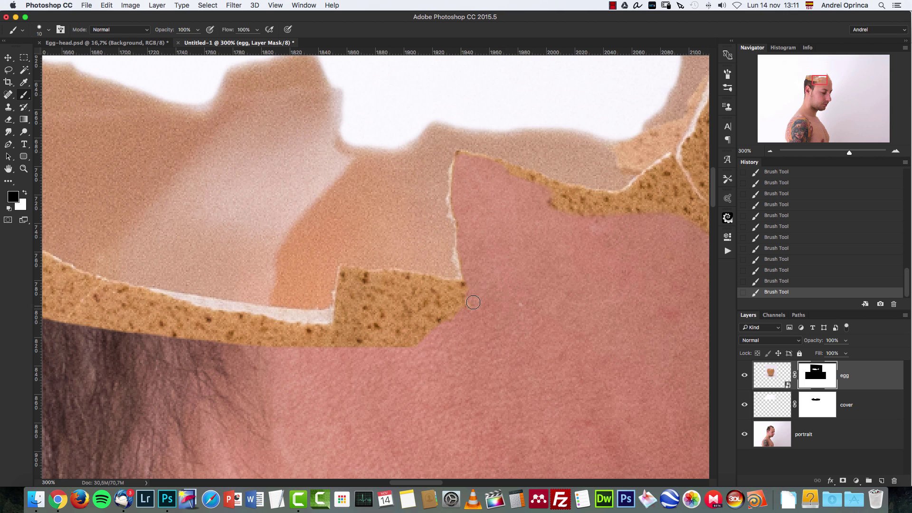
{"action": "mouse_move", "coordinate": [411, 283]}
{"action": "left_mouse_down"}
{"action": "mouse_move", "coordinate": [384, 282]}
{"action": "mouse_move", "coordinate": [444, 326]}
{"action": "mouse_move", "coordinate": [435, 316]}
{"action": "mouse_move", "coordinate": [428, 337]}
{"action": "mouse_move", "coordinate": [401, 337]}
{"action": "mouse_move", "coordinate": [403, 301]}
{"action": "mouse_move", "coordinate": [351, 282]}
{"action": "mouse_move", "coordinate": [345, 328]}
{"action": "left_mouse_up"}
{"action": "left_click_drag", "start_coordinate": [386, 314], "coordinate": [382, 347]}
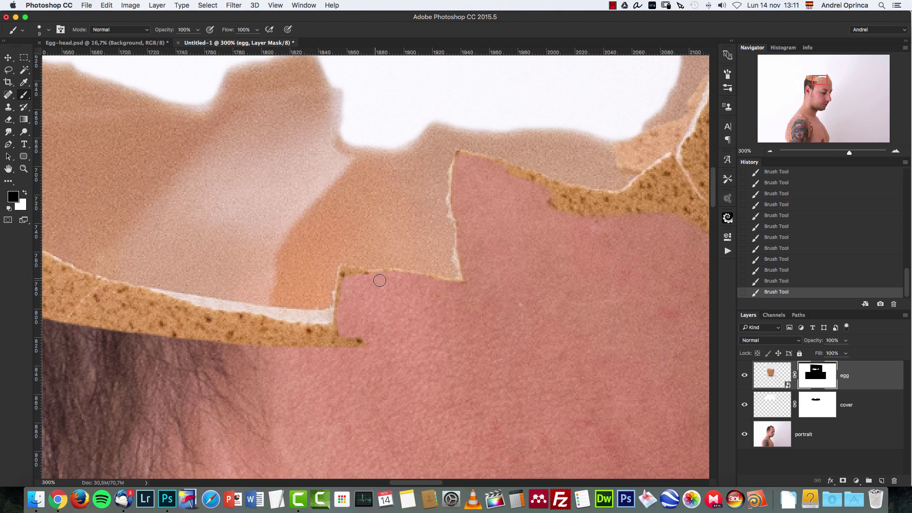
Step: Mask out the speckled shell between the notch and the front peak on the egg layer, following the crack edge
{"action": "scroll", "coordinate": [456, 297], "scroll_direction": "right", "scroll_amount": 10}
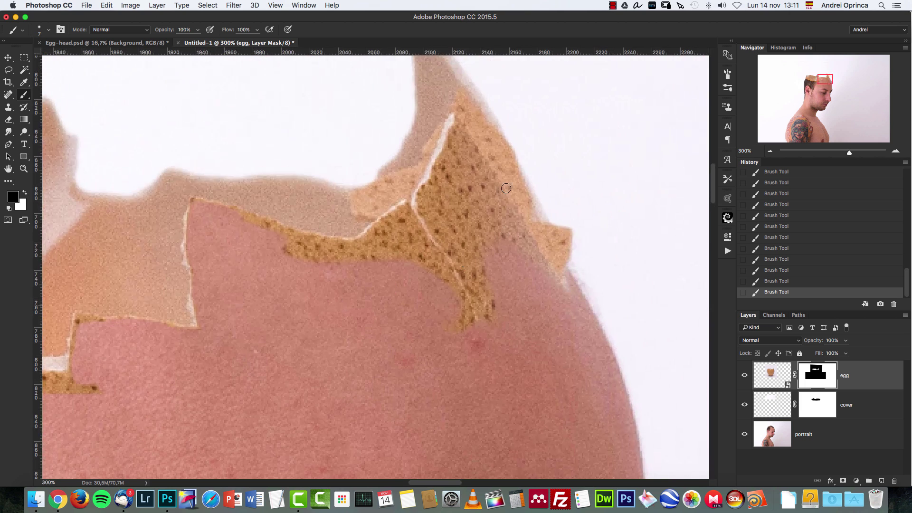
{"action": "left_click_drag", "start_coordinate": [487, 241], "coordinate": [547, 287]}
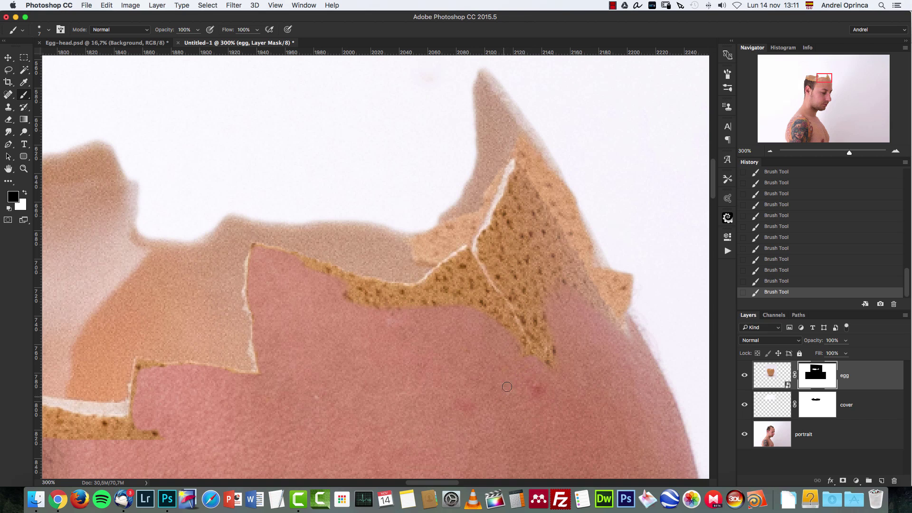
{"action": "left_click_drag", "start_coordinate": [468, 255], "coordinate": [487, 311]}
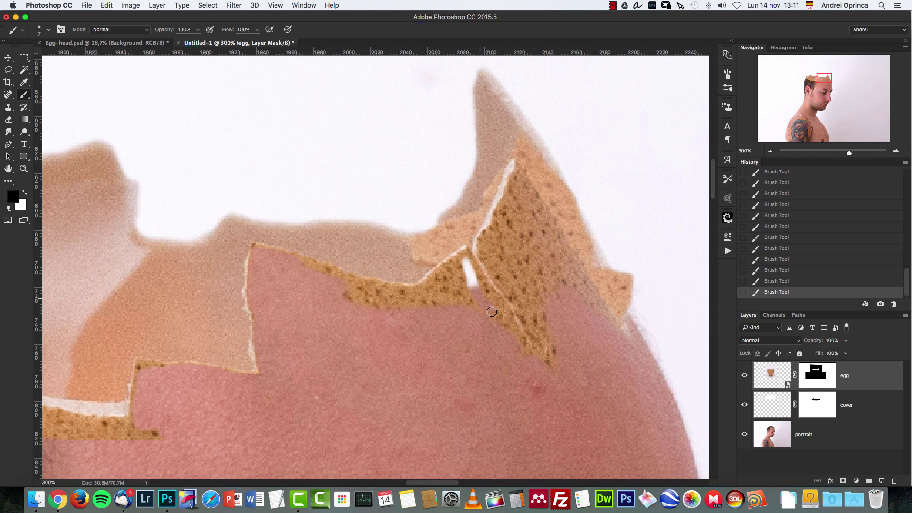
{"action": "mouse_move", "coordinate": [462, 266]}
{"action": "left_mouse_down"}
{"action": "mouse_move", "coordinate": [428, 294]}
{"action": "mouse_move", "coordinate": [383, 304]}
{"action": "mouse_move", "coordinate": [328, 294]}
{"action": "mouse_move", "coordinate": [305, 268]}
{"action": "mouse_move", "coordinate": [403, 295]}
{"action": "left_mouse_up"}
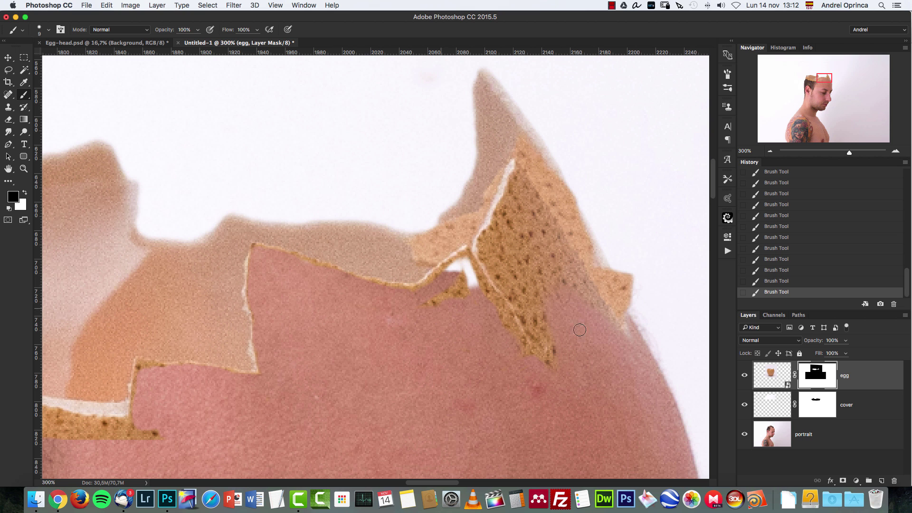
Step: Fill the white gap beside the front peak with skin by painting black on the cover layer's mask, using a larger brush
{"action": "left_click", "coordinate": [816, 404]}
{"action": "mouse_move", "coordinate": [473, 289]}
{"action": "left_mouse_down"}
{"action": "mouse_move", "coordinate": [484, 259]}
{"action": "mouse_move", "coordinate": [441, 283]}
{"action": "left_mouse_up"}
{"action": "key", "text": "bracketright"}
{"action": "key", "text": "bracketright"}
{"action": "key", "text": "bracketright"}
{"action": "key", "text": "bracketright"}
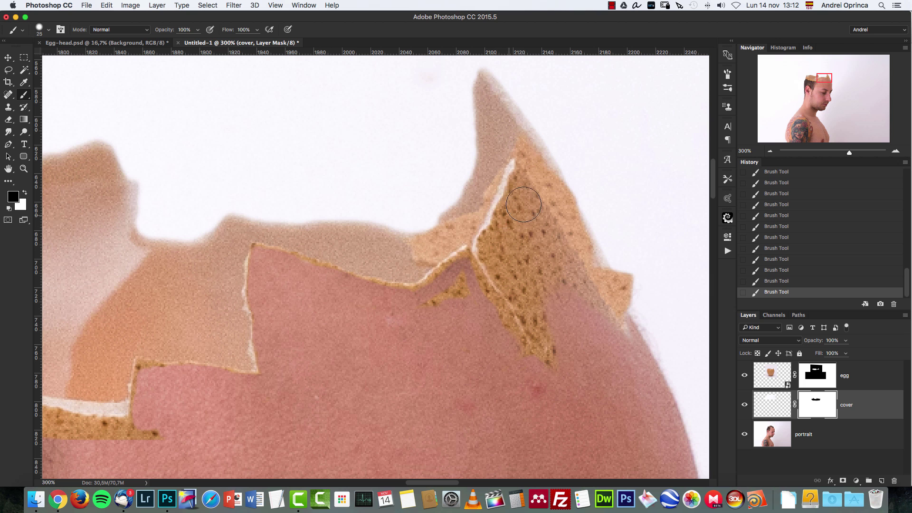
{"action": "left_click_drag", "start_coordinate": [589, 249], "coordinate": [617, 314]}
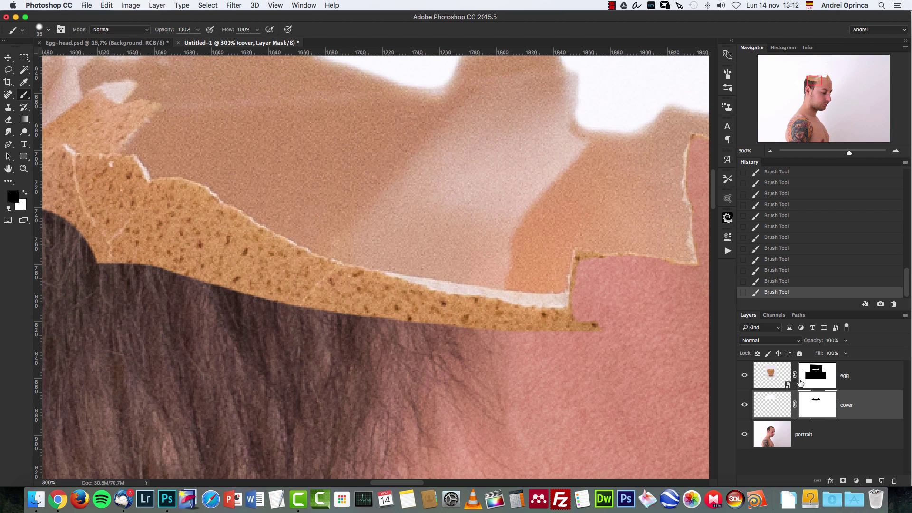
Step: Lower the egg layer's opacity so the head and cover beneath show through the shell
{"action": "left_click", "coordinate": [850, 383]}
{"action": "left_click", "coordinate": [846, 341]}
{"action": "left_click_drag", "start_coordinate": [836, 354], "coordinate": [828, 357]}
{"action": "left_click", "coordinate": [827, 378]}
Step: Paint black with a 20 px brush on the cover layer's mask to bring back hair and skin behind the shell's crack line
{"action": "left_click", "coordinate": [817, 404]}
{"action": "left_click_drag", "start_coordinate": [320, 271], "coordinate": [508, 357]}
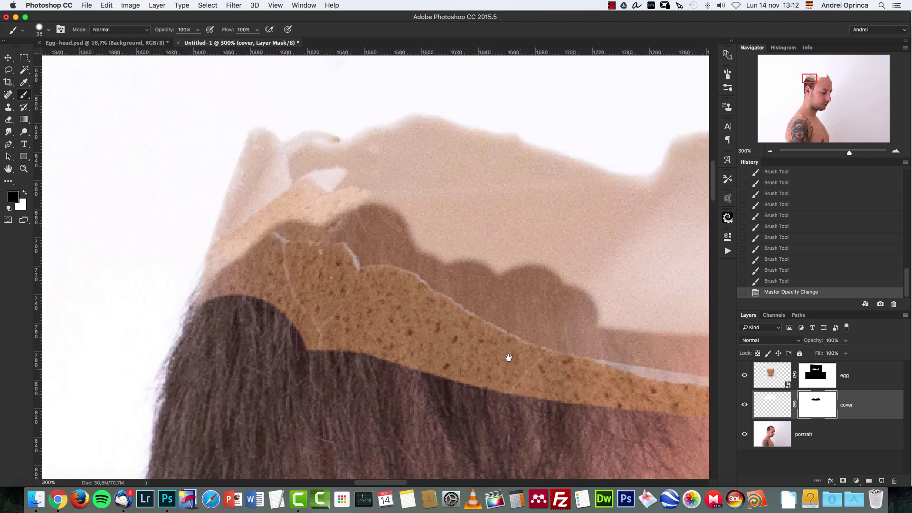
{"action": "mouse_move", "coordinate": [294, 260]}
{"action": "left_mouse_down"}
{"action": "mouse_move", "coordinate": [289, 243]}
{"action": "mouse_move", "coordinate": [267, 234]}
{"action": "mouse_move", "coordinate": [243, 263]}
{"action": "mouse_move", "coordinate": [274, 191]}
{"action": "mouse_move", "coordinate": [255, 224]}
{"action": "left_mouse_up"}
{"action": "key", "text": "bracketleft"}
{"action": "key", "text": "bracketleft"}
{"action": "key", "text": "bracketleft"}
{"action": "mouse_move", "coordinate": [267, 169]}
{"action": "left_mouse_down"}
{"action": "mouse_move", "coordinate": [247, 208]}
{"action": "mouse_move", "coordinate": [301, 200]}
{"action": "mouse_move", "coordinate": [319, 213]}
{"action": "mouse_move", "coordinate": [317, 227]}
{"action": "mouse_move", "coordinate": [310, 196]}
{"action": "mouse_move", "coordinate": [343, 181]}
{"action": "mouse_move", "coordinate": [349, 191]}
{"action": "mouse_move", "coordinate": [283, 196]}
{"action": "mouse_move", "coordinate": [245, 243]}
{"action": "mouse_move", "coordinate": [228, 243]}
{"action": "mouse_move", "coordinate": [204, 304]}
{"action": "left_mouse_up"}
{"action": "mouse_move", "coordinate": [538, 289]}
{"action": "left_mouse_down"}
{"action": "mouse_move", "coordinate": [336, 222]}
{"action": "mouse_move", "coordinate": [109, 194]}
{"action": "left_mouse_up"}
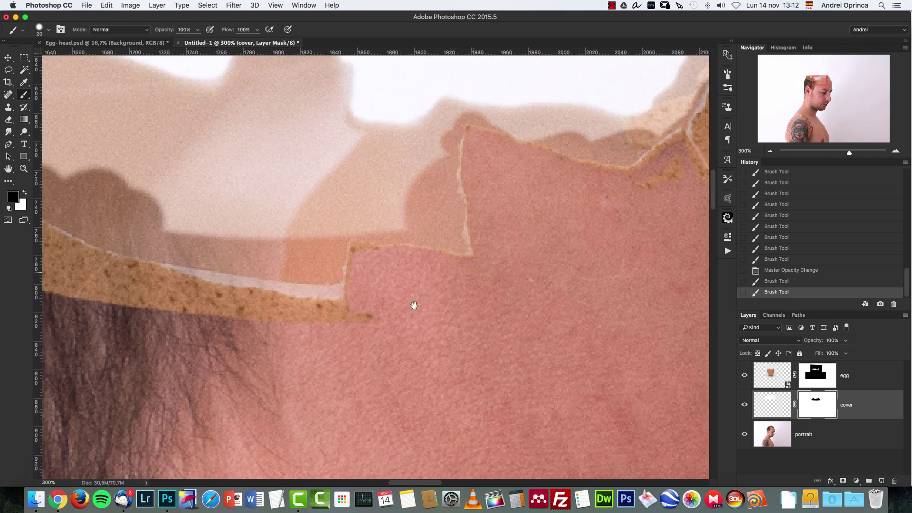
{"action": "left_click_drag", "start_coordinate": [415, 305], "coordinate": [245, 407]}
{"action": "mouse_move", "coordinate": [458, 325]}
{"action": "left_mouse_down"}
{"action": "mouse_move", "coordinate": [386, 344]}
{"action": "mouse_move", "coordinate": [385, 322]}
{"action": "mouse_move", "coordinate": [344, 327]}
{"action": "mouse_move", "coordinate": [686, 279]}
{"action": "mouse_move", "coordinate": [733, 253]}
{"action": "left_mouse_up"}
Step: Restore the egg layer's opacity to 100%
{"action": "left_click", "coordinate": [825, 383]}
{"action": "left_click_drag", "start_coordinate": [845, 341], "coordinate": [871, 357]}
{"action": "left_click", "coordinate": [860, 375]}
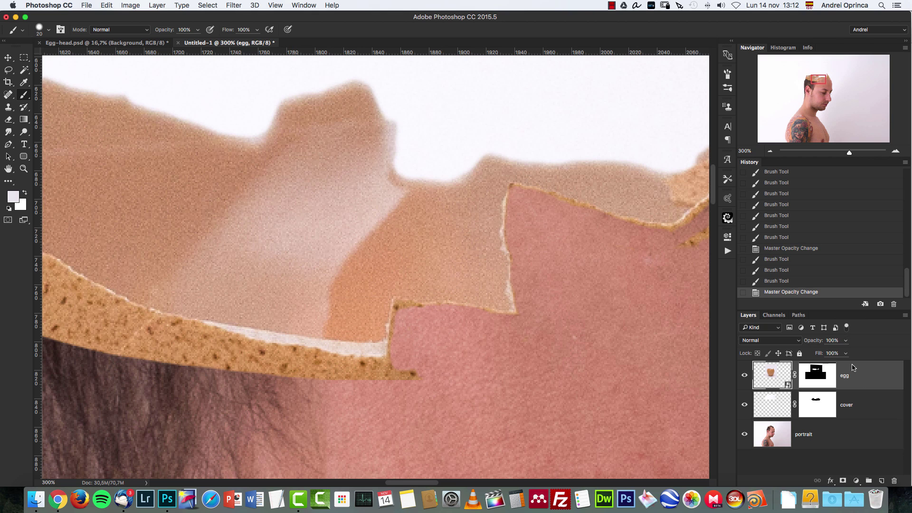
Step: Remove the leftover speckled patch and clean the edge beside the front peak with small black strokes on the egg layer's mask
{"action": "left_click_drag", "start_coordinate": [601, 282], "coordinate": [462, 264]}
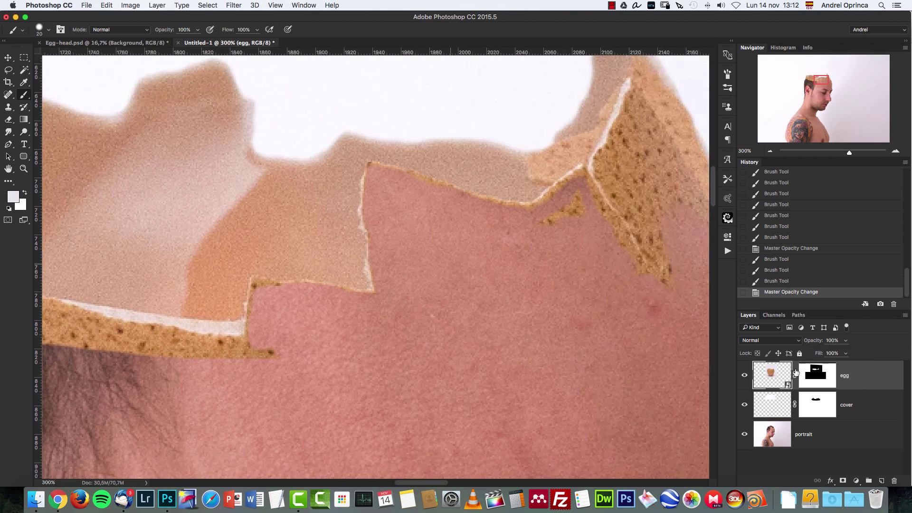
{"action": "left_click", "coordinate": [816, 384]}
{"action": "key", "text": "d"}
{"action": "left_click_drag", "start_coordinate": [601, 234], "coordinate": [550, 310]}
{"action": "key", "text": "bracketleft"}
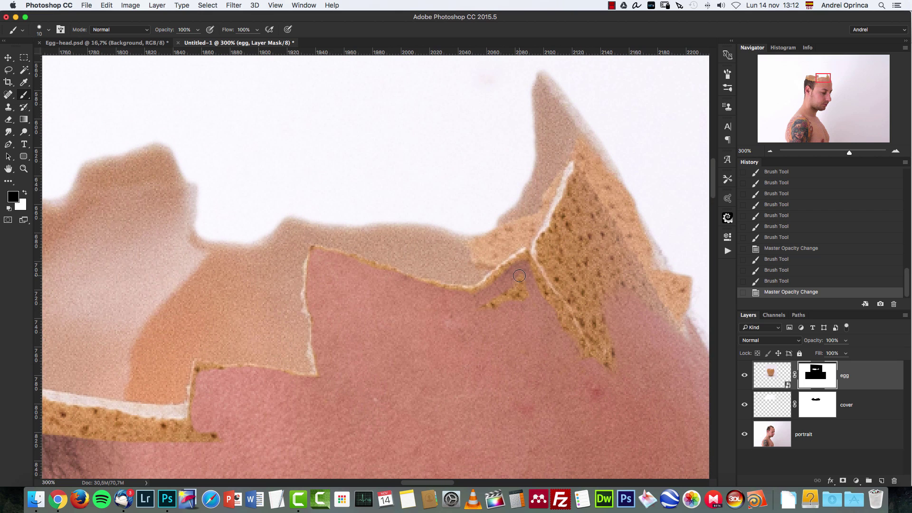
{"action": "left_click_drag", "start_coordinate": [515, 264], "coordinate": [505, 272]}
{"action": "left_click_drag", "start_coordinate": [517, 264], "coordinate": [511, 268]}
{"action": "left_click_drag", "start_coordinate": [522, 261], "coordinate": [516, 265]}
{"action": "left_click_drag", "start_coordinate": [525, 259], "coordinate": [501, 278]}
{"action": "mouse_move", "coordinate": [498, 280]}
{"action": "left_mouse_down"}
{"action": "mouse_move", "coordinate": [476, 293]}
{"action": "mouse_move", "coordinate": [506, 295]}
{"action": "mouse_move", "coordinate": [495, 302]}
{"action": "mouse_move", "coordinate": [519, 285]}
{"action": "mouse_move", "coordinate": [522, 299]}
{"action": "mouse_move", "coordinate": [509, 296]}
{"action": "mouse_move", "coordinate": [455, 326]}
{"action": "mouse_move", "coordinate": [458, 286]}
{"action": "mouse_move", "coordinate": [507, 273]}
{"action": "mouse_move", "coordinate": [488, 285]}
{"action": "left_mouse_up"}
{"action": "key", "text": "bracketright"}
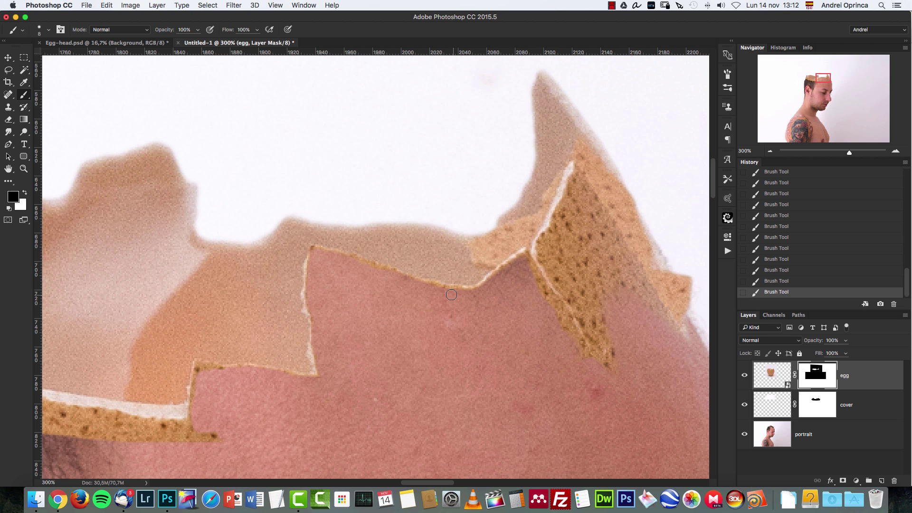
Step: Mask out the speckled shell inside the front peak, leaving a thin crack line running down onto the forehead
{"action": "mouse_move", "coordinate": [542, 292]}
{"action": "left_mouse_down"}
{"action": "mouse_move", "coordinate": [606, 362]}
{"action": "mouse_move", "coordinate": [544, 244]}
{"action": "mouse_move", "coordinate": [600, 228]}
{"action": "mouse_move", "coordinate": [570, 240]}
{"action": "left_mouse_up"}
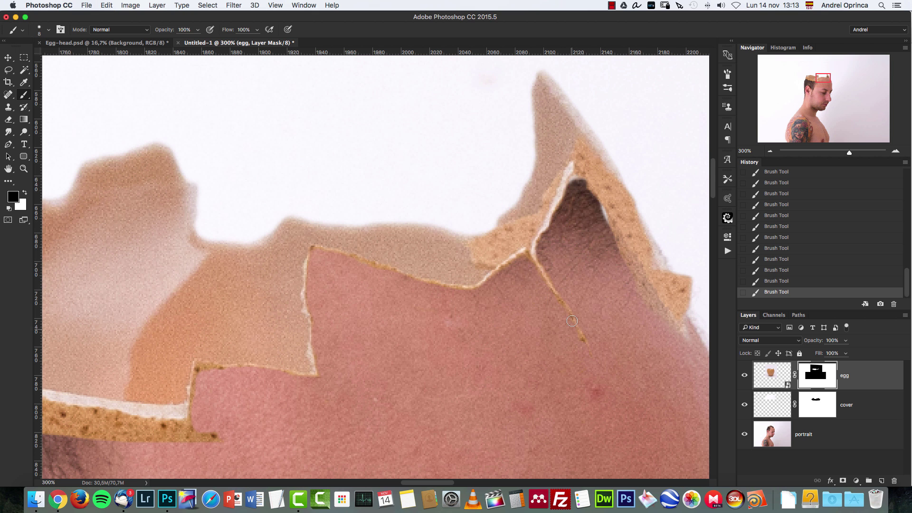
{"action": "left_click_drag", "start_coordinate": [572, 321], "coordinate": [395, 271]}
{"action": "key", "text": "bracketright"}
{"action": "key", "text": "bracketright"}
{"action": "key", "text": "bracketright"}
{"action": "left_click_drag", "start_coordinate": [427, 142], "coordinate": [494, 266]}
{"action": "left_click_drag", "start_coordinate": [396, 237], "coordinate": [456, 329]}
{"action": "left_click", "coordinate": [817, 405]}
{"action": "left_click", "coordinate": [817, 375]}
{"action": "left_click_drag", "start_coordinate": [499, 226], "coordinate": [546, 307]}
Step: Mask out the remaining speckled shell over the hair and along the jagged edge, leaving a thin rim and a crack line at the back
{"action": "left_click", "coordinate": [896, 151]}
{"action": "left_click", "coordinate": [896, 152]}
{"action": "key", "text": "bracketleft"}
{"action": "key", "text": "bracketleft"}
{"action": "key", "text": "bracketleft"}
{"action": "mouse_move", "coordinate": [350, 233]}
{"action": "left_mouse_down"}
{"action": "mouse_move", "coordinate": [444, 153]}
{"action": "mouse_move", "coordinate": [428, 201]}
{"action": "left_mouse_up"}
{"action": "mouse_move", "coordinate": [414, 219]}
{"action": "left_mouse_down"}
{"action": "mouse_move", "coordinate": [448, 311]}
{"action": "mouse_move", "coordinate": [488, 236]}
{"action": "left_mouse_up"}
{"action": "left_click_drag", "start_coordinate": [480, 219], "coordinate": [425, 217]}
{"action": "mouse_move", "coordinate": [503, 245]}
{"action": "left_mouse_down"}
{"action": "mouse_move", "coordinate": [460, 304]}
{"action": "mouse_move", "coordinate": [480, 267]}
{"action": "left_mouse_up"}
{"action": "mouse_move", "coordinate": [497, 162]}
{"action": "left_mouse_down"}
{"action": "mouse_move", "coordinate": [441, 166]}
{"action": "mouse_move", "coordinate": [434, 205]}
{"action": "left_mouse_up"}
{"action": "mouse_move", "coordinate": [535, 260]}
{"action": "left_mouse_down"}
{"action": "mouse_move", "coordinate": [432, 213]}
{"action": "mouse_move", "coordinate": [358, 264]}
{"action": "left_mouse_up"}
{"action": "key", "text": "bracketright"}
{"action": "key", "text": "bracketright"}
{"action": "key", "text": "bracketright"}
{"action": "key", "text": "bracketright"}
{"action": "mouse_move", "coordinate": [380, 259]}
{"action": "left_mouse_down"}
{"action": "mouse_move", "coordinate": [432, 214]}
{"action": "mouse_move", "coordinate": [570, 280]}
{"action": "left_mouse_up"}
{"action": "key", "text": "bracketleft"}
{"action": "key", "text": "bracketleft"}
{"action": "key", "text": "bracketleft"}
{"action": "key", "text": "bracketleft"}
{"action": "mouse_move", "coordinate": [577, 298]}
{"action": "left_mouse_down"}
{"action": "mouse_move", "coordinate": [393, 261]}
{"action": "mouse_move", "coordinate": [485, 266]}
{"action": "left_mouse_up"}
{"action": "mouse_move", "coordinate": [610, 278]}
{"action": "left_mouse_down"}
{"action": "mouse_move", "coordinate": [480, 261]}
{"action": "mouse_move", "coordinate": [613, 291]}
{"action": "left_mouse_up"}
{"action": "left_click_drag", "start_coordinate": [622, 266], "coordinate": [322, 281]}
{"action": "key", "text": "bracketleft"}
{"action": "key", "text": "bracketleft"}
{"action": "key", "text": "bracketleft"}
{"action": "key", "text": "bracketleft"}
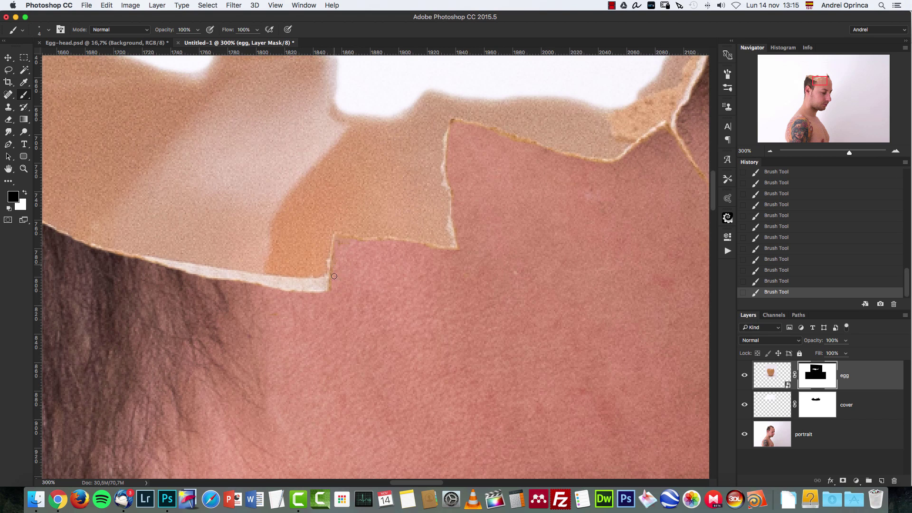
{"action": "scroll", "coordinate": [415, 292], "scroll_direction": "down", "scroll_amount": 2}
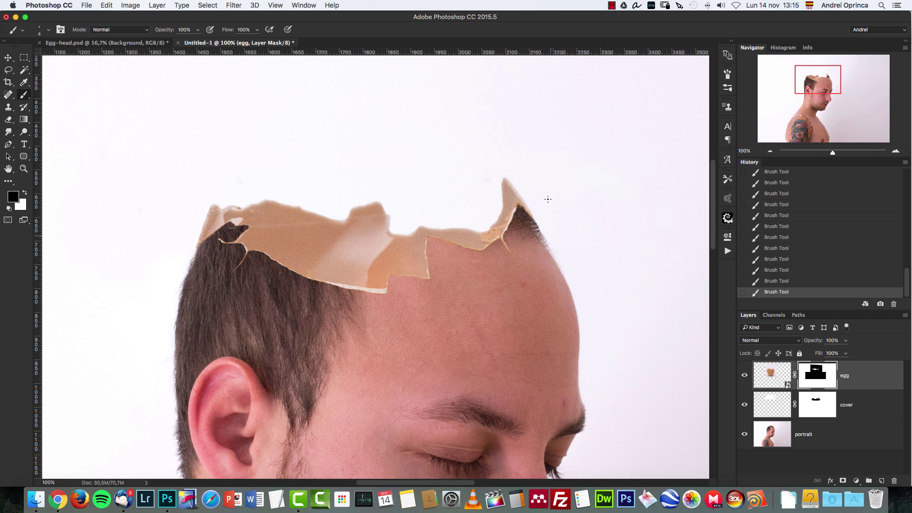
{"action": "key", "text": "super+2"}
{"action": "key", "text": "super+t"}
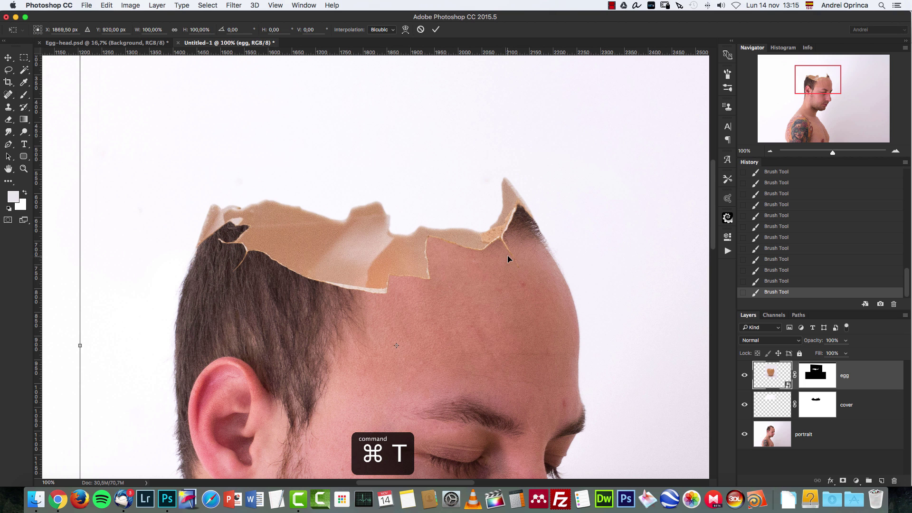
{"action": "left_click", "coordinate": [770, 151]}
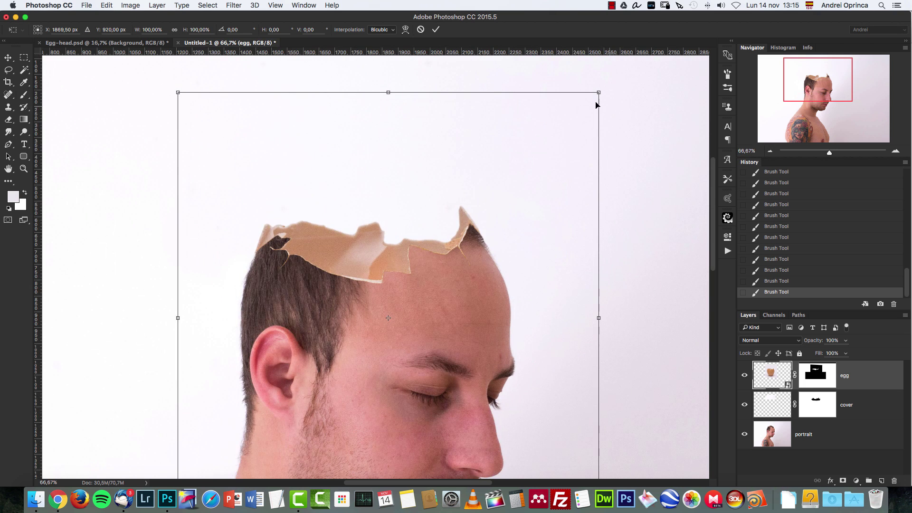
{"action": "left_click_drag", "start_coordinate": [596, 94], "coordinate": [589, 103]}
{"action": "key", "text": "super+z"}
{"action": "key", "text": "Escape"}
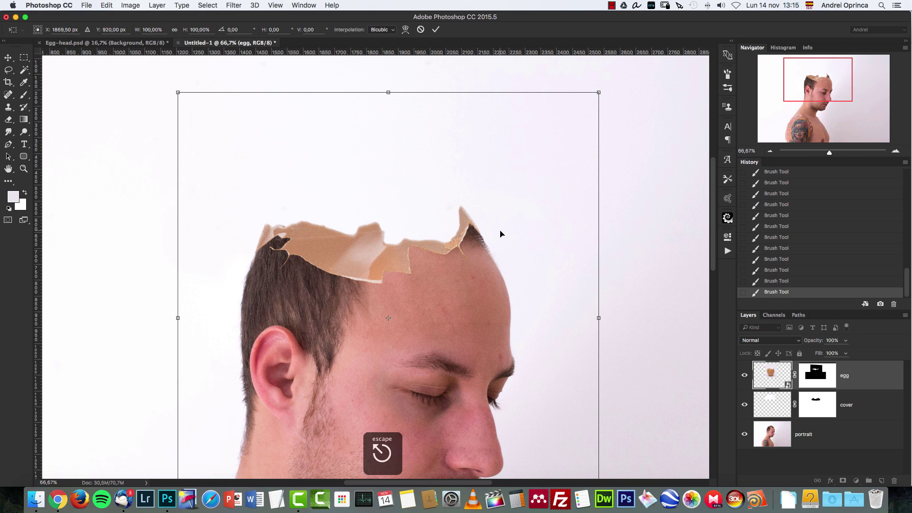
Step: Move the egg layer slightly down so the shell sits lower on the man's head
{"action": "left_click", "coordinate": [480, 250]}
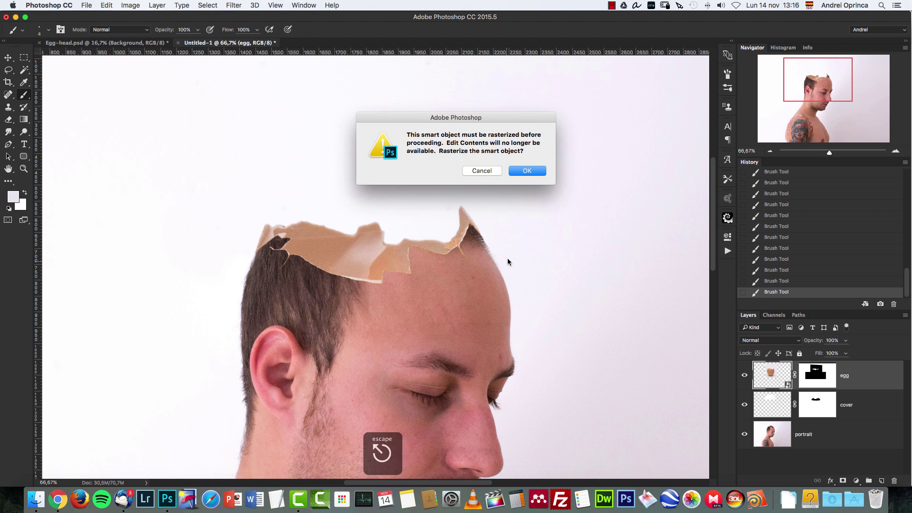
{"action": "key", "text": "Escape"}
{"action": "key", "text": "v"}
{"action": "left_click_drag", "start_coordinate": [478, 255], "coordinate": [482, 270]}
Step: Free-transform the egg layer to about 107% scale and 0.8° rotation, fitting the shell to the forehead and the back of the head
{"action": "key", "text": "super+t"}
{"action": "left_click_drag", "start_coordinate": [598, 105], "coordinate": [611, 94]}
{"action": "left_click_drag", "start_coordinate": [537, 223], "coordinate": [538, 239]}
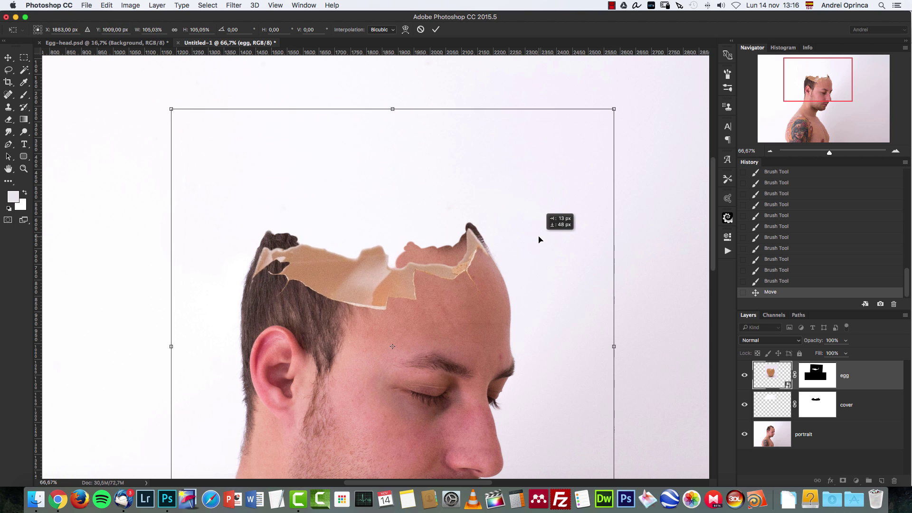
{"action": "left_click_drag", "start_coordinate": [615, 106], "coordinate": [638, 111]}
{"action": "left_click_drag", "start_coordinate": [492, 263], "coordinate": [492, 262]}
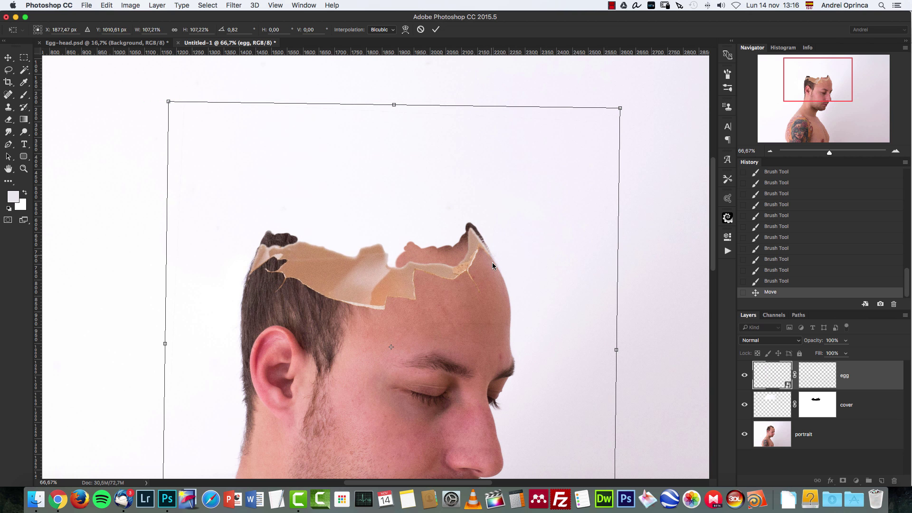
{"action": "key", "text": "Left"}
{"action": "key", "text": "Left"}
{"action": "key", "text": "Left"}
{"action": "key", "text": "Return"}
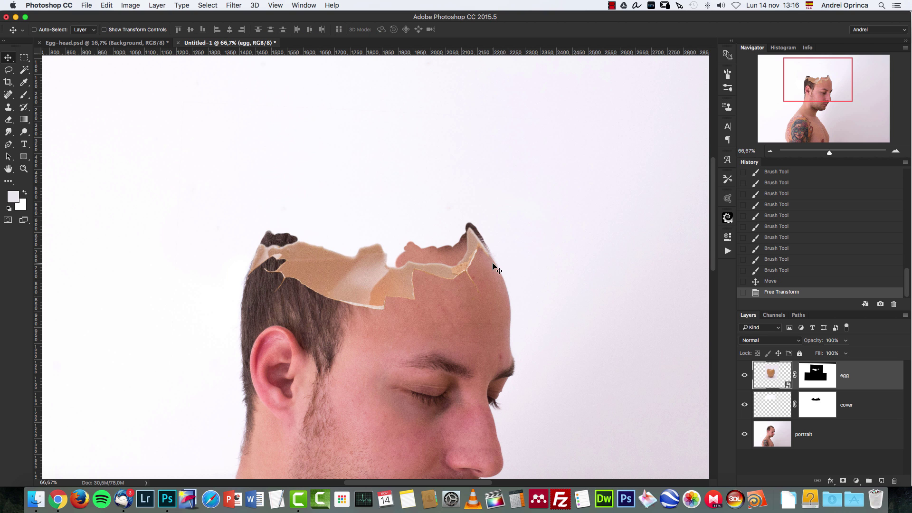
Step: Hide the hair and skin protruding above the shell rim by painting white on the cover layer's mask with a 71 px brush
{"action": "left_click", "coordinate": [815, 403]}
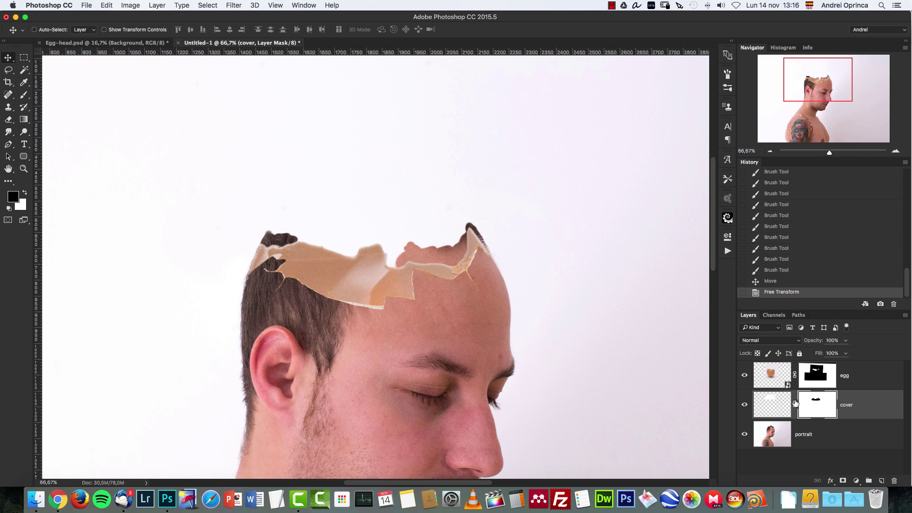
{"action": "key", "text": "b"}
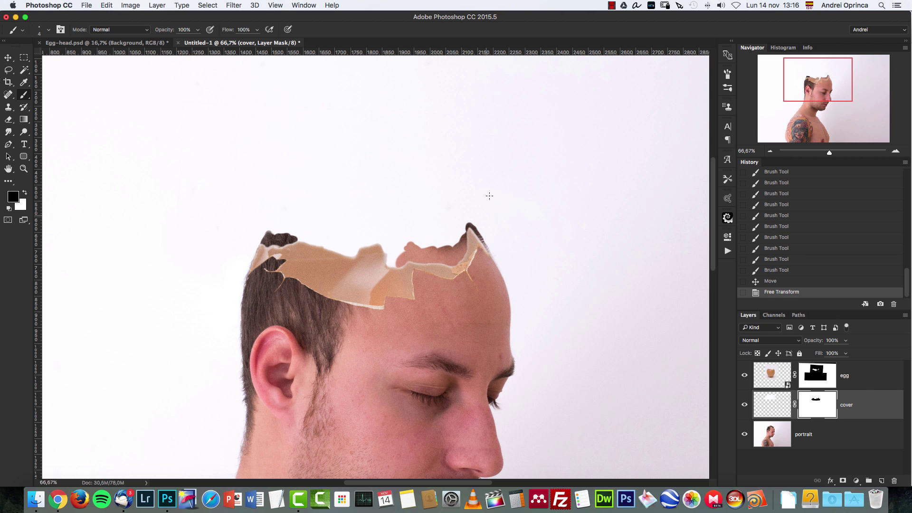
{"action": "right_click", "coordinate": [489, 195]}
{"action": "mouse_move", "coordinate": [568, 203]}
{"action": "left_mouse_down"}
{"action": "mouse_move", "coordinate": [551, 203]}
{"action": "mouse_move", "coordinate": [562, 204]}
{"action": "left_mouse_up"}
{"action": "mouse_move", "coordinate": [423, 218]}
{"action": "left_mouse_down"}
{"action": "mouse_move", "coordinate": [409, 250]}
{"action": "mouse_move", "coordinate": [420, 204]}
{"action": "mouse_move", "coordinate": [420, 248]}
{"action": "mouse_move", "coordinate": [472, 240]}
{"action": "mouse_move", "coordinate": [459, 240]}
{"action": "mouse_move", "coordinate": [448, 218]}
{"action": "mouse_move", "coordinate": [460, 248]}
{"action": "mouse_move", "coordinate": [418, 256]}
{"action": "left_mouse_up"}
{"action": "key", "text": "x"}
{"action": "mouse_move", "coordinate": [298, 246]}
{"action": "left_mouse_down"}
{"action": "mouse_move", "coordinate": [260, 239]}
{"action": "mouse_move", "coordinate": [242, 262]}
{"action": "mouse_move", "coordinate": [278, 241]}
{"action": "left_mouse_up"}
Step: Clean the dark hair fringe off the forehead outline beside the front peak with a 10 px white brush on the cover layer's mask
{"action": "key", "text": "super+1"}
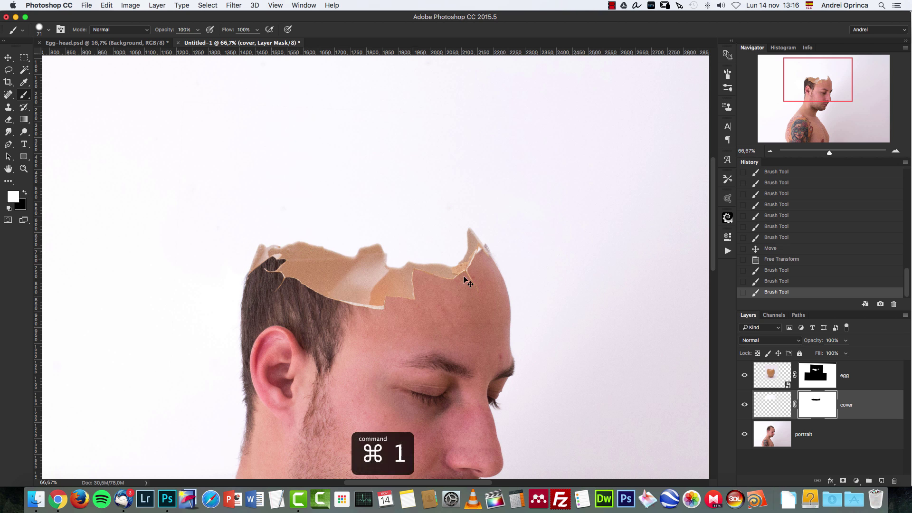
{"action": "left_click_drag", "start_coordinate": [620, 277], "coordinate": [516, 271]}
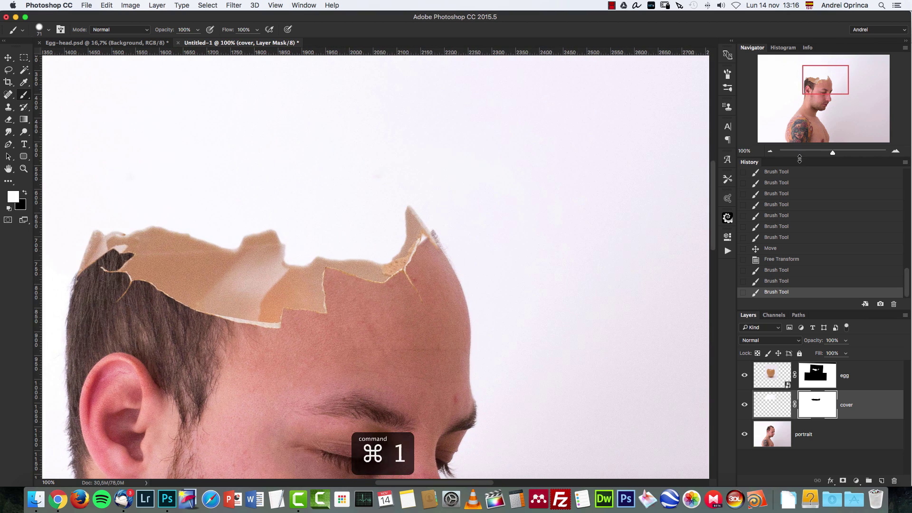
{"action": "left_click", "coordinate": [895, 152]}
{"action": "left_click", "coordinate": [895, 151]}
{"action": "key", "text": "bracketleft"}
{"action": "key", "text": "bracketleft"}
{"action": "key", "text": "bracketleft"}
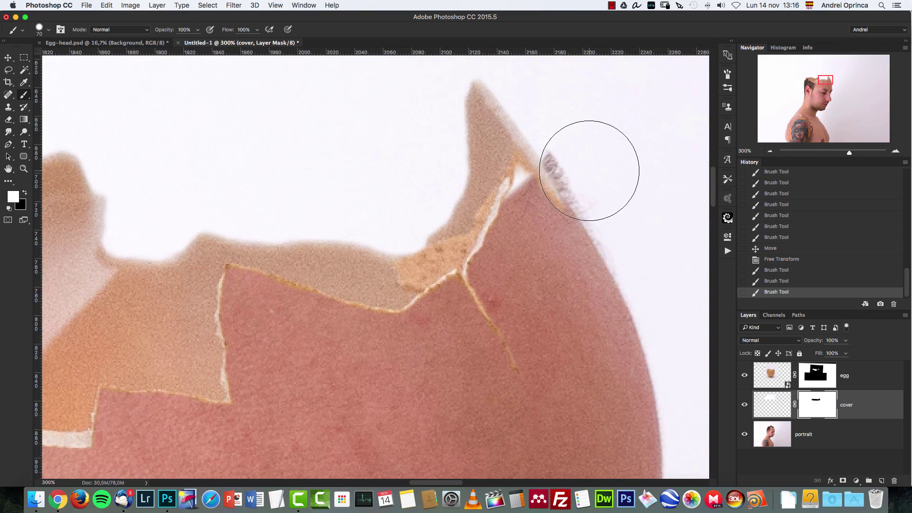
{"action": "key", "text": "bracketleft"}
{"action": "key", "text": "bracketleft"}
{"action": "key", "text": "bracketleft"}
{"action": "mouse_move", "coordinate": [555, 143]}
{"action": "left_mouse_down"}
{"action": "mouse_move", "coordinate": [573, 171]}
{"action": "mouse_move", "coordinate": [552, 154]}
{"action": "left_mouse_up"}
{"action": "left_click_drag", "start_coordinate": [551, 157], "coordinate": [574, 191]}
{"action": "mouse_move", "coordinate": [570, 188]}
{"action": "left_mouse_down"}
{"action": "mouse_move", "coordinate": [589, 223]}
{"action": "mouse_move", "coordinate": [591, 204]}
{"action": "mouse_move", "coordinate": [595, 222]}
{"action": "left_mouse_up"}
{"action": "left_click_drag", "start_coordinate": [595, 225], "coordinate": [621, 270]}
{"action": "left_click_drag", "start_coordinate": [573, 181], "coordinate": [560, 179]}
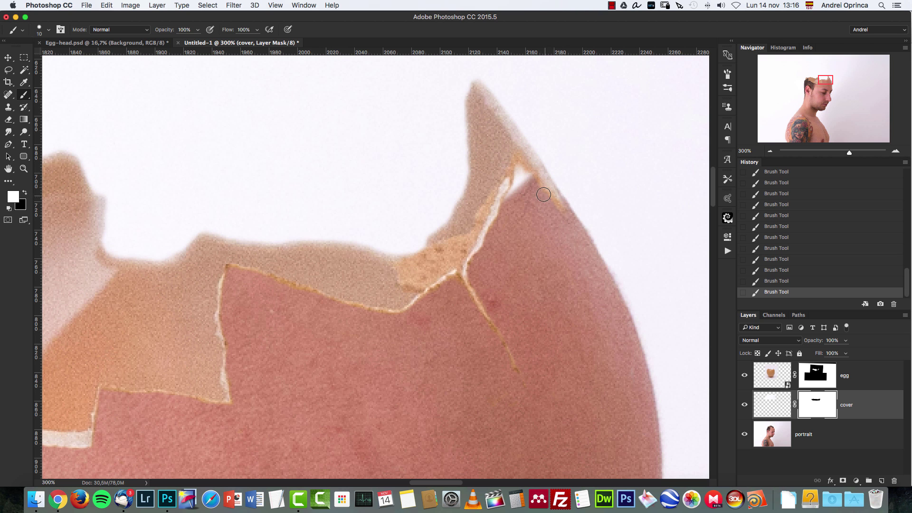
Step: Mask out the stray shell strip below the front peak on the egg layer and reveal forehead skin in the gap on the cover layer's mask
{"action": "left_click", "coordinate": [818, 375]}
{"action": "key", "text": "x"}
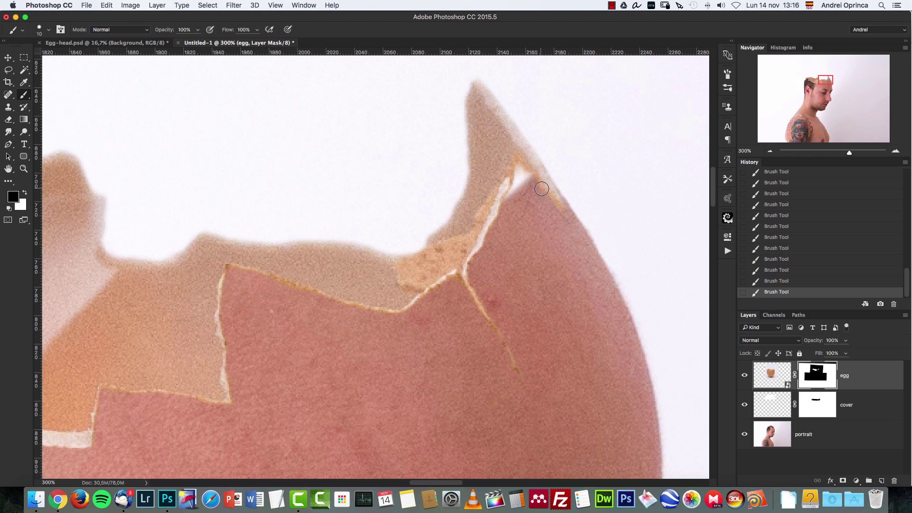
{"action": "left_click_drag", "start_coordinate": [545, 190], "coordinate": [555, 204]}
{"action": "left_click", "coordinate": [817, 404]}
{"action": "left_click_drag", "start_coordinate": [530, 177], "coordinate": [511, 195]}
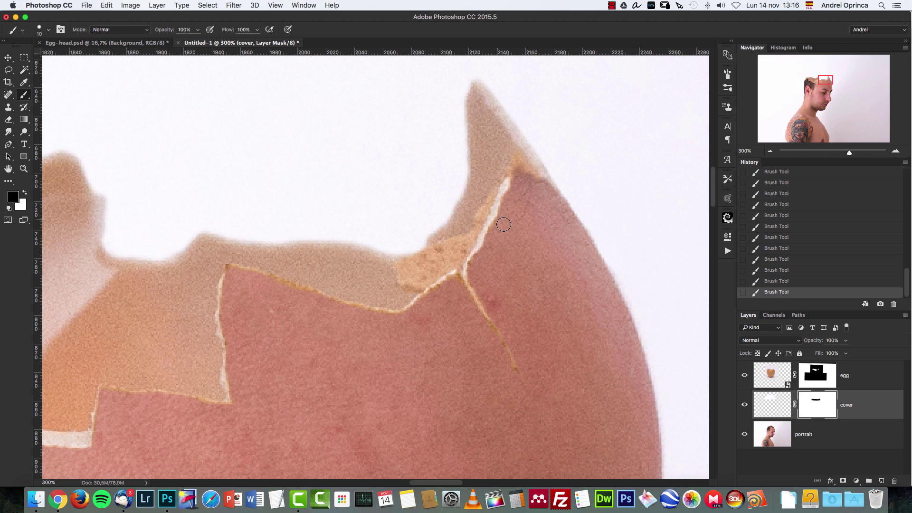
Step: Examine the shell's fit on the head at 100% and then at smaller magnifications down to the whole portrait
{"action": "key", "text": "super+1"}
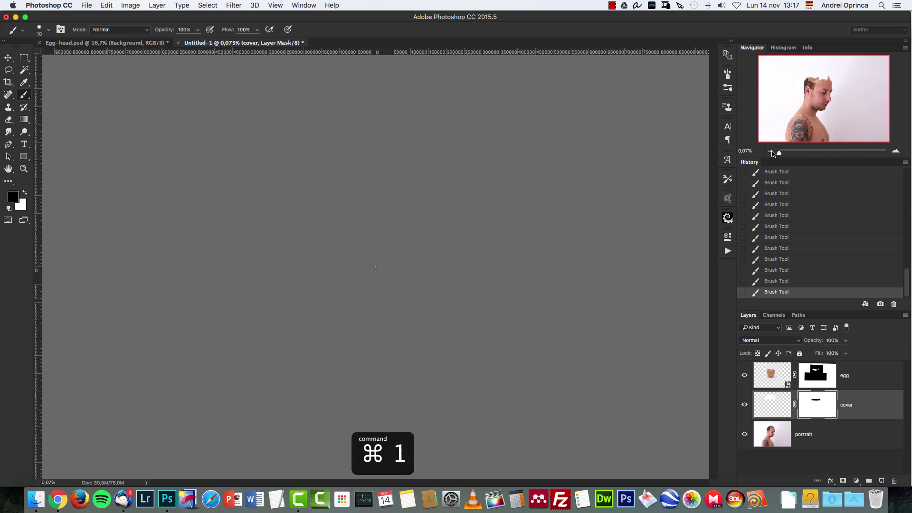
{"action": "left_click_drag", "start_coordinate": [817, 106], "coordinate": [817, 93]}
{"action": "left_click_drag", "start_coordinate": [488, 182], "coordinate": [541, 203]}
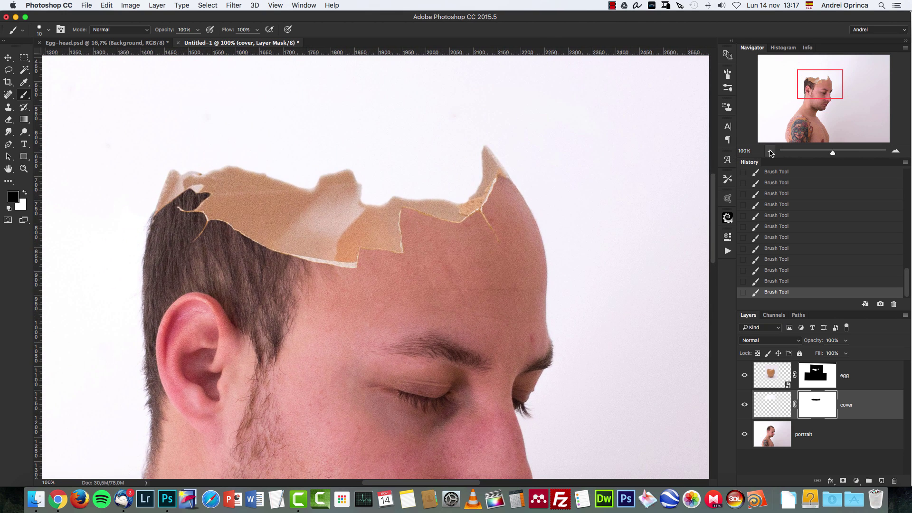
{"action": "left_click", "coordinate": [770, 151]}
{"action": "left_click", "coordinate": [770, 151]}
{"action": "left_click_drag", "start_coordinate": [518, 270], "coordinate": [562, 249]}
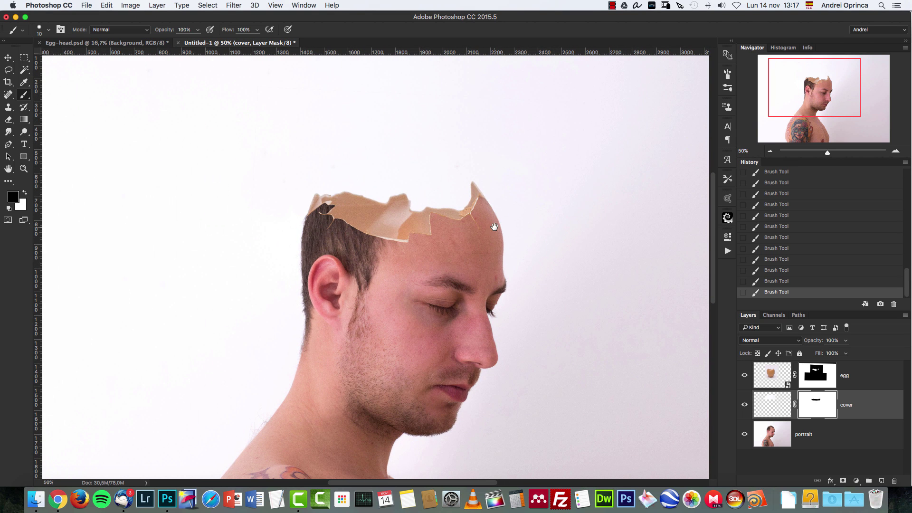
{"action": "left_click_drag", "start_coordinate": [651, 243], "coordinate": [637, 241]}
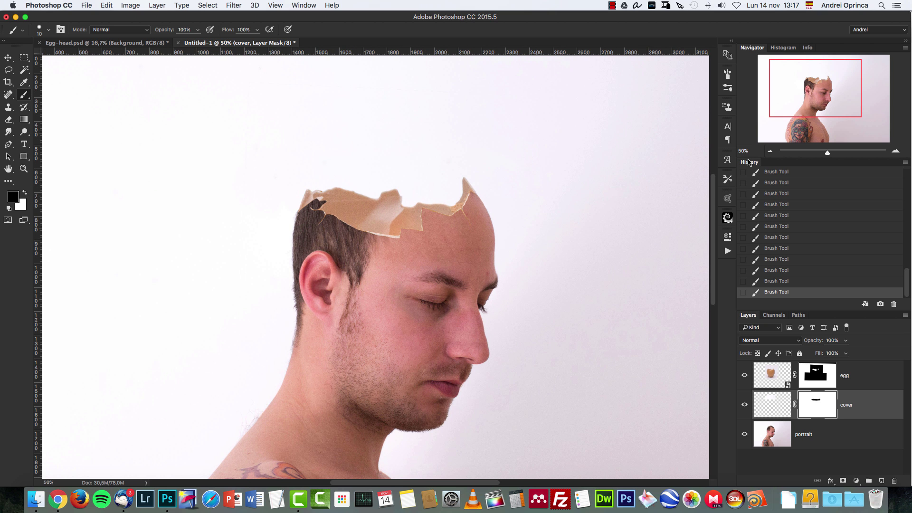
{"action": "left_click", "coordinate": [770, 151]}
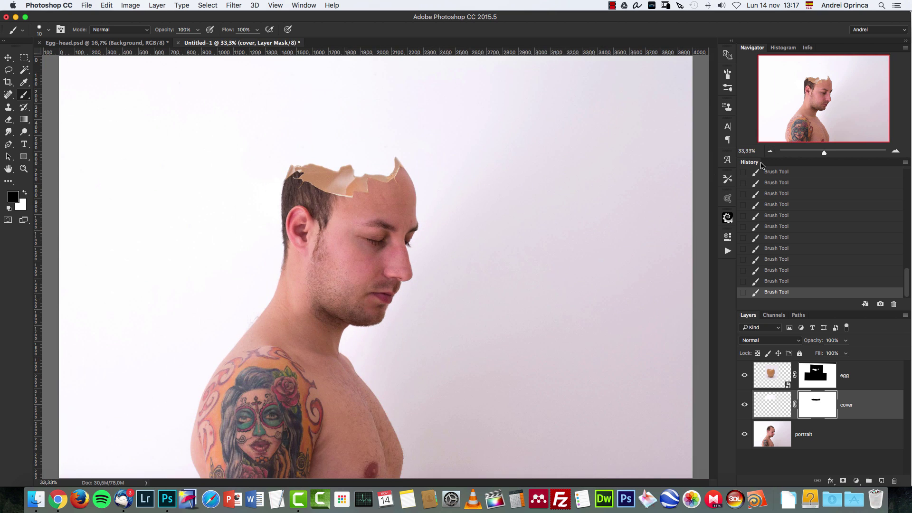
Step: Add a Curves adjustment layer above the egg layer and invert its mask to black
{"action": "left_click", "coordinate": [870, 380]}
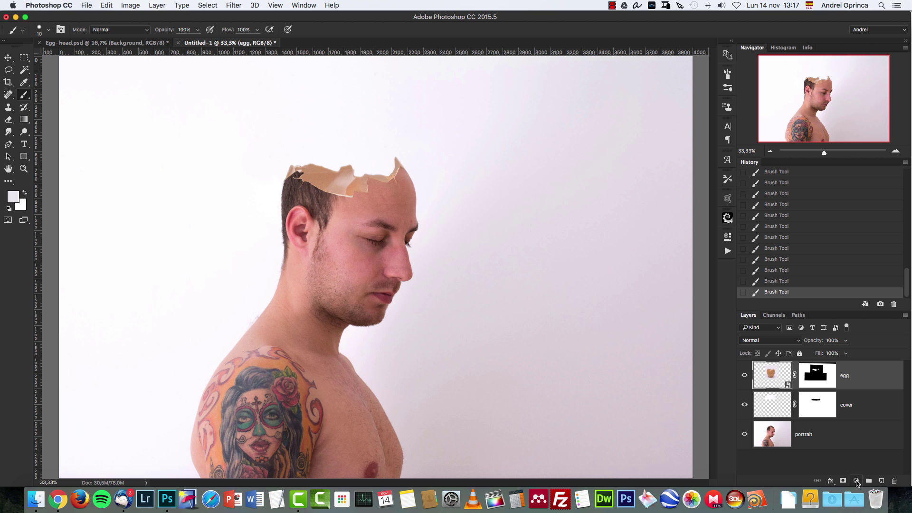
{"action": "left_click", "coordinate": [857, 481]}
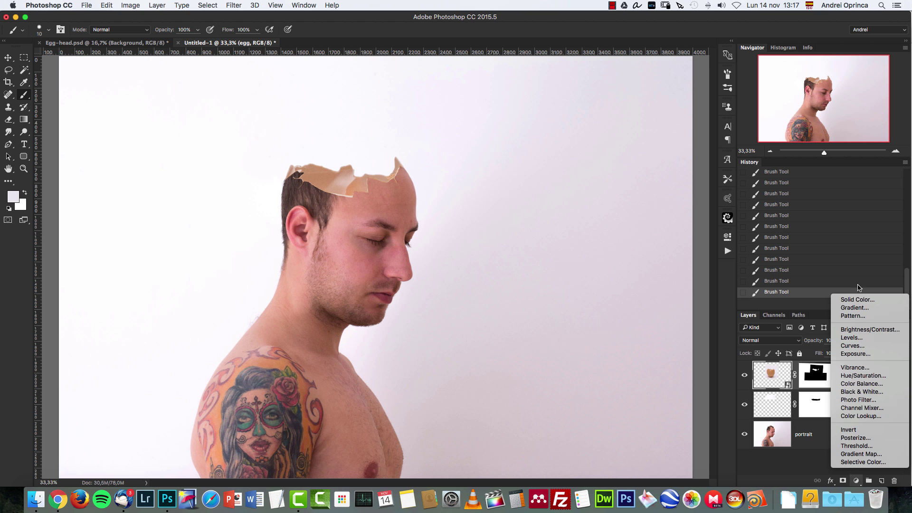
{"action": "left_click", "coordinate": [863, 345]}
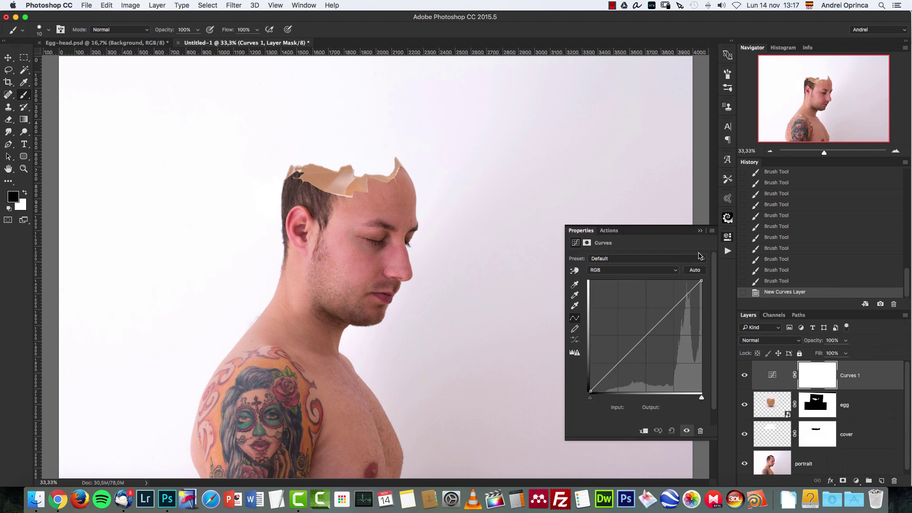
{"action": "left_click", "coordinate": [825, 380]}
{"action": "key", "text": "super+i"}
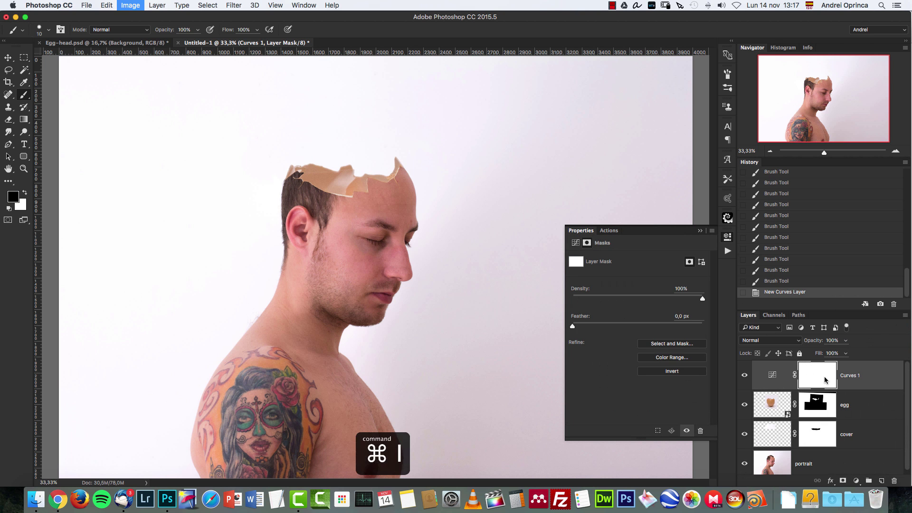
Step: Shape the RGB curve into a gentle S, lifting the highlight point to input 171, output 195 and lowering the shadow point
{"action": "left_click", "coordinate": [779, 375]}
{"action": "left_click_drag", "start_coordinate": [654, 329], "coordinate": [666, 308]}
{"action": "left_click_drag", "start_coordinate": [631, 343], "coordinate": [630, 348]}
{"action": "left_click", "coordinate": [665, 308]}
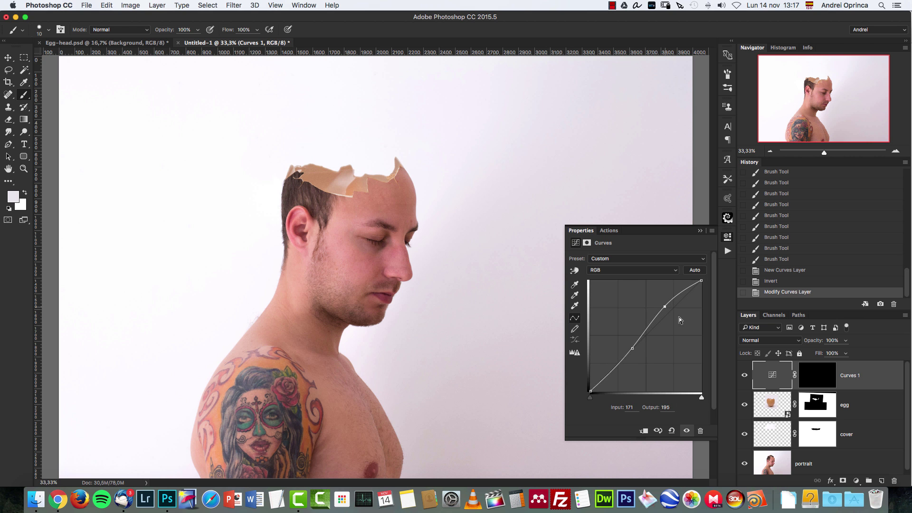
Step: Disable the Curves layer's mask and raise both curve points, with the upper one at input 170, output 204
{"action": "left_click", "coordinate": [818, 371], "text": "shift"}
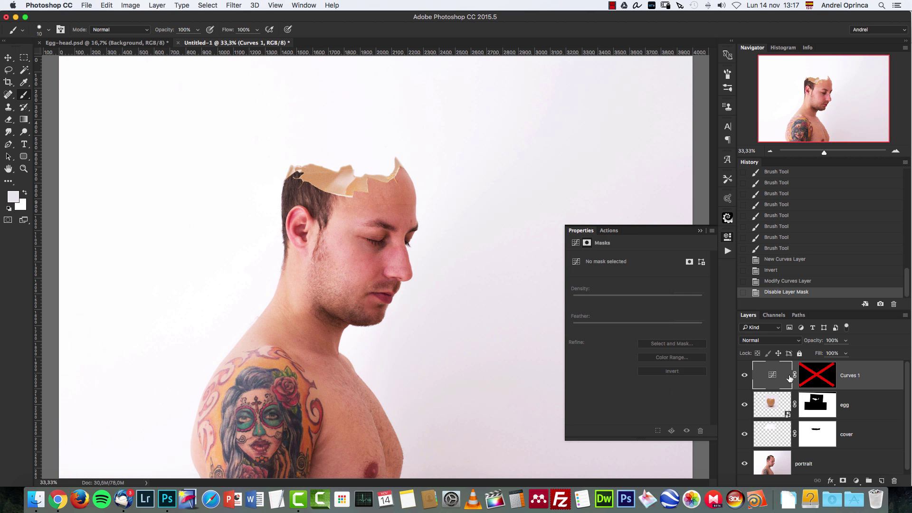
{"action": "left_click", "coordinate": [790, 378]}
{"action": "left_click_drag", "start_coordinate": [633, 348], "coordinate": [631, 339]}
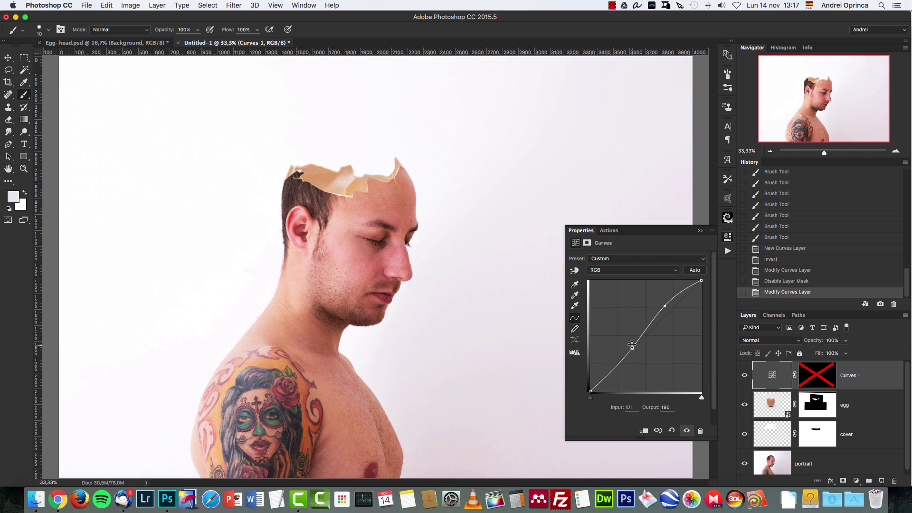
{"action": "left_click_drag", "start_coordinate": [665, 309], "coordinate": [665, 302]}
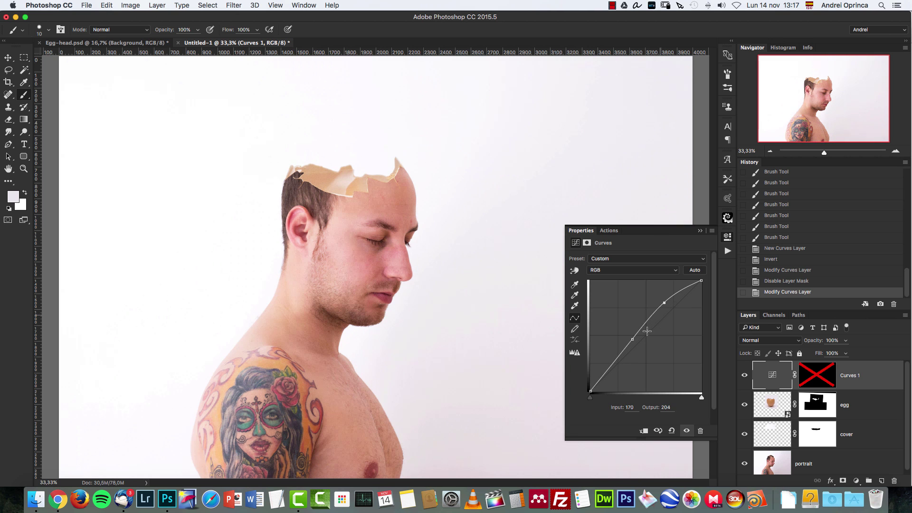
{"action": "left_click_drag", "start_coordinate": [619, 357], "coordinate": [619, 357]}
{"action": "left_click", "coordinate": [700, 230]}
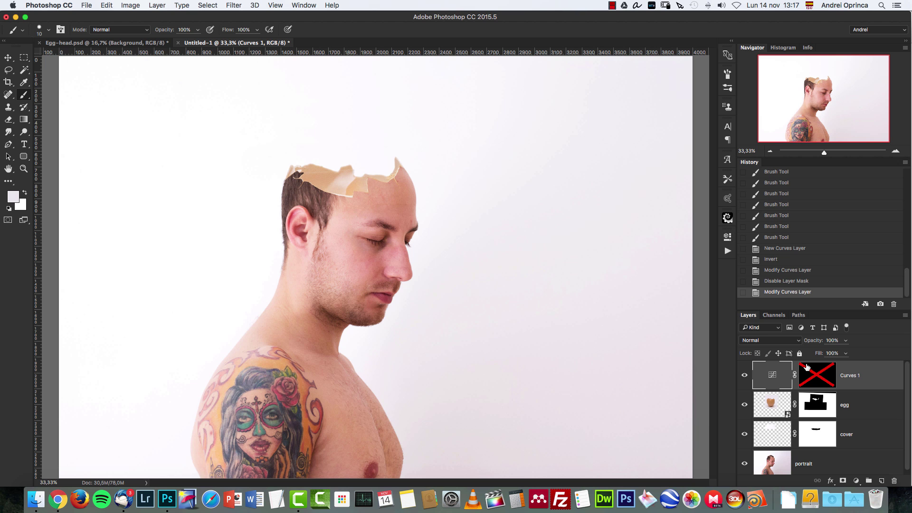
Step: Re-enable the Curves layer's black mask and make it the painting target
{"action": "left_click", "coordinate": [816, 376], "text": "shift"}
{"action": "double_click", "coordinate": [819, 377]}
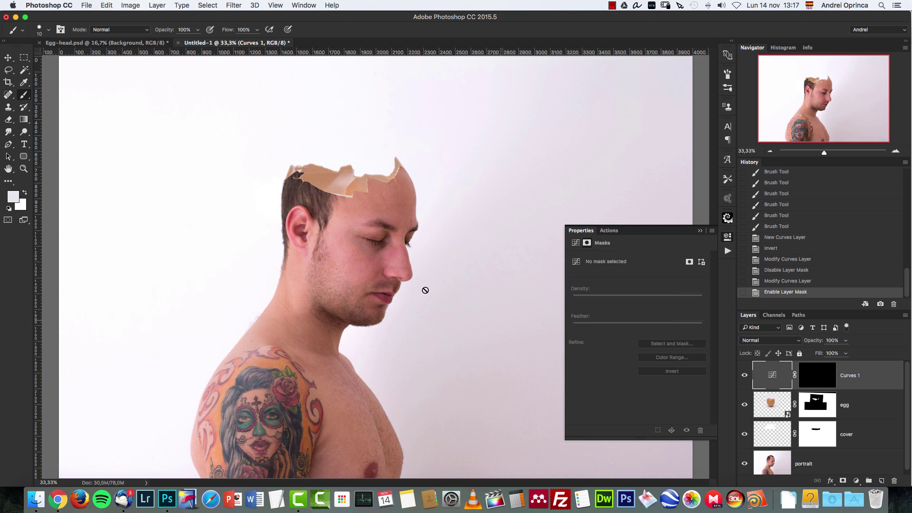
{"action": "left_click", "coordinate": [700, 231]}
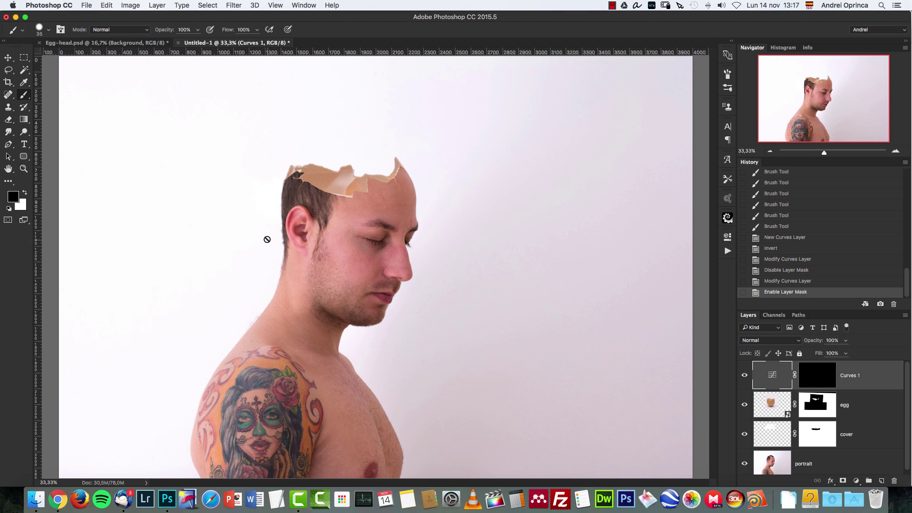
{"action": "left_click", "coordinate": [819, 378]}
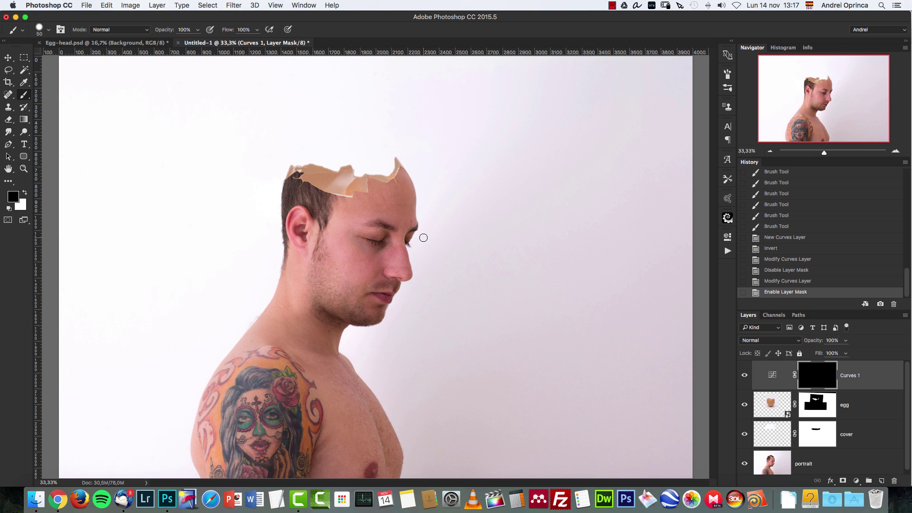
Step: Try to brighten the face by painting white on the Curves mask with a 400 px brush at 20% opacity and flow
{"action": "key", "text": "bracketright"}
{"action": "key", "text": "bracketright"}
{"action": "key", "text": "bracketright"}
{"action": "key", "text": "bracketright"}
{"action": "key", "text": "bracketright"}
{"action": "key", "text": "bracketright"}
{"action": "key", "text": "bracketright"}
{"action": "key", "text": "bracketright"}
{"action": "key", "text": "bracketright"}
{"action": "key", "text": "bracketright"}
{"action": "key", "text": "bracketright"}
{"action": "key", "text": "bracketright"}
{"action": "key", "text": "bracketright"}
{"action": "key", "text": "bracketright"}
{"action": "key", "text": "x"}
{"action": "key", "text": "bracketleft"}
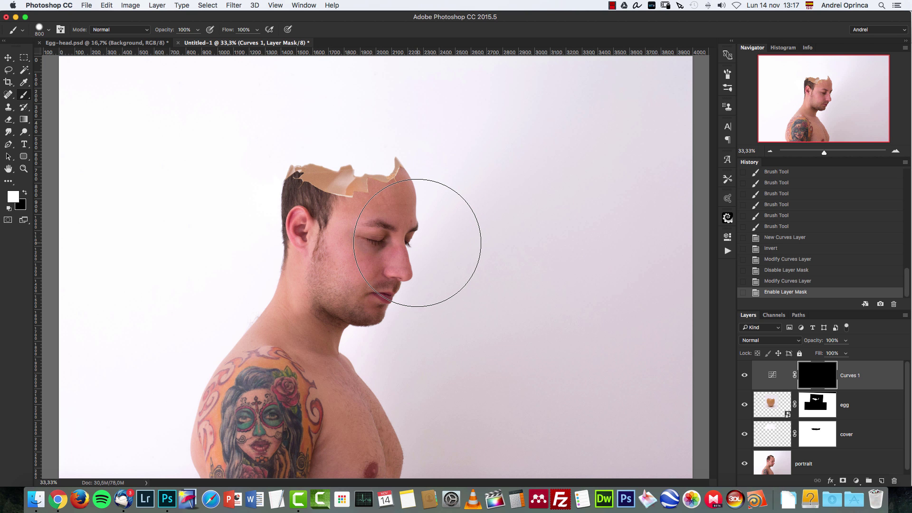
{"action": "key", "text": "bracketleft"}
{"action": "key", "text": "bracketleft"}
{"action": "key", "text": "bracketleft"}
{"action": "key", "text": "bracketleft"}
{"action": "left_click", "coordinate": [405, 272]}
{"action": "left_click", "coordinate": [402, 268]}
{"action": "left_click_drag", "start_coordinate": [402, 268], "coordinate": [378, 305]}
{"action": "left_click_drag", "start_coordinate": [412, 223], "coordinate": [411, 235]}
{"action": "mouse_move", "coordinate": [411, 235]}
{"action": "left_mouse_down"}
{"action": "mouse_move", "coordinate": [409, 199]}
{"action": "mouse_move", "coordinate": [406, 254]}
{"action": "left_mouse_up"}
{"action": "mouse_move", "coordinate": [406, 254]}
{"action": "left_mouse_down"}
{"action": "mouse_move", "coordinate": [388, 290]}
{"action": "mouse_move", "coordinate": [382, 271]}
{"action": "left_mouse_up"}
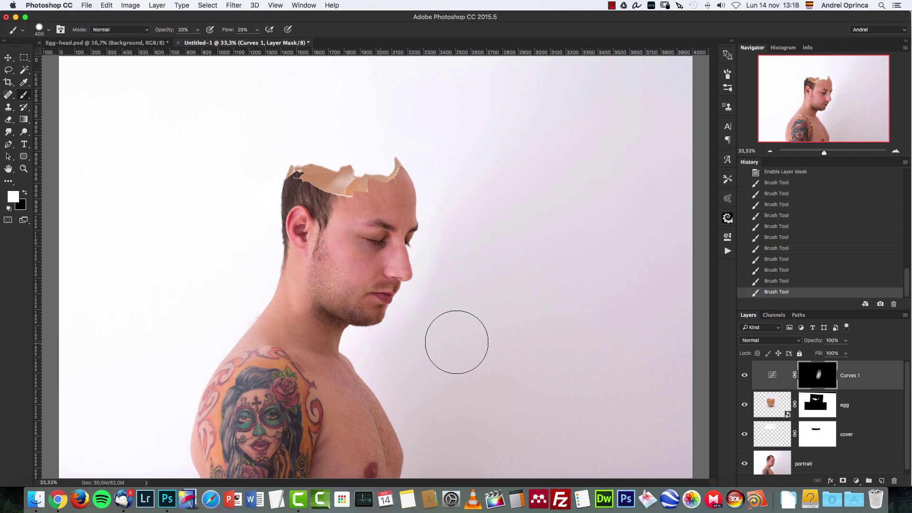
Step: Compare the image with the Curves layer hidden and shown, and revert to the history state before the face brush strokes
{"action": "left_click", "coordinate": [745, 375]}
{"action": "left_click", "coordinate": [744, 375]}
{"action": "left_click", "coordinate": [745, 375]}
{"action": "left_click", "coordinate": [744, 375]}
{"action": "left_click", "coordinate": [770, 176]}
Step: Paint soft white dabs over the face on the Curves mask with a 1600 px brush at 20% opacity, toning them down with a black dab
{"action": "key", "text": "bracketright"}
{"action": "key", "text": "bracketright"}
{"action": "key", "text": "bracketright"}
{"action": "key", "text": "bracketright"}
{"action": "key", "text": "bracketright"}
{"action": "key", "text": "bracketright"}
{"action": "key", "text": "bracketright"}
{"action": "key", "text": "bracketright"}
{"action": "key", "text": "bracketright"}
{"action": "key", "text": "bracketright"}
{"action": "key", "text": "bracketright"}
{"action": "key", "text": "bracketright"}
{"action": "left_click", "coordinate": [418, 299]}
{"action": "left_click", "coordinate": [423, 295]}
{"action": "left_click", "coordinate": [429, 251]}
{"action": "left_click", "coordinate": [433, 265]}
{"action": "key", "text": "x"}
{"action": "left_click", "coordinate": [433, 242]}
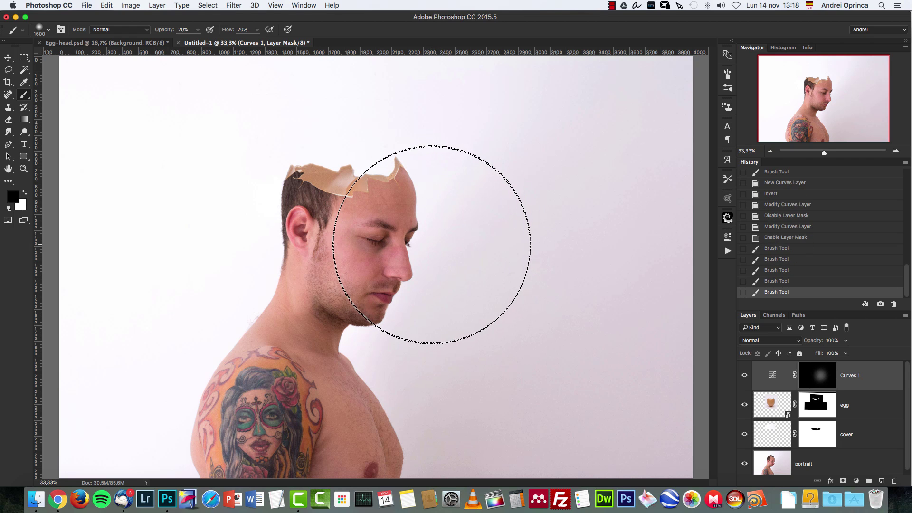
Step: Add white dabs around the chin and in front of the face on the Curves mask, reducing the brush to 1200 px
{"action": "key", "text": "x"}
{"action": "left_click", "coordinate": [416, 276]}
{"action": "left_click", "coordinate": [413, 289]}
{"action": "key", "text": "bracketleft"}
{"action": "key", "text": "bracketleft"}
{"action": "key", "text": "bracketleft"}
{"action": "key", "text": "bracketleft"}
{"action": "left_click", "coordinate": [410, 300]}
{"action": "left_click", "coordinate": [445, 244]}
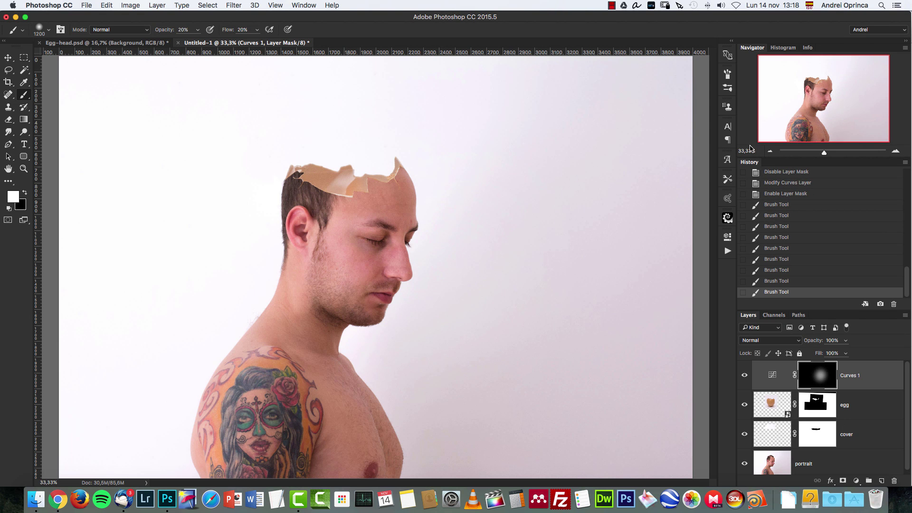
Step: Brighten the background in front of the man with a very large white stroke on the Curves mask, and reduce the brush to 1000 px
{"action": "left_click", "coordinate": [770, 151]}
{"action": "left_click", "coordinate": [770, 151]}
{"action": "key", "text": "bracketright"}
{"action": "key", "text": "bracketright"}
{"action": "key", "text": "bracketright"}
{"action": "key", "text": "bracketright"}
{"action": "key", "text": "bracketright"}
{"action": "key", "text": "bracketright"}
{"action": "key", "text": "bracketright"}
{"action": "key", "text": "bracketright"}
{"action": "key", "text": "bracketright"}
{"action": "key", "text": "bracketright"}
{"action": "mouse_move", "coordinate": [523, 188]}
{"action": "left_mouse_down"}
{"action": "mouse_move", "coordinate": [483, 299]}
{"action": "mouse_move", "coordinate": [505, 299]}
{"action": "mouse_move", "coordinate": [542, 204]}
{"action": "mouse_move", "coordinate": [430, 314]}
{"action": "mouse_move", "coordinate": [474, 191]}
{"action": "mouse_move", "coordinate": [503, 243]}
{"action": "mouse_move", "coordinate": [411, 328]}
{"action": "left_mouse_up"}
{"action": "key", "text": "bracketleft"}
{"action": "key", "text": "bracketleft"}
{"action": "key", "text": "bracketleft"}
{"action": "key", "text": "bracketleft"}
{"action": "key", "text": "bracketleft"}
{"action": "key", "text": "bracketleft"}
{"action": "key", "text": "bracketleft"}
{"action": "key", "text": "bracketleft"}
{"action": "key", "text": "bracketleft"}
{"action": "key", "text": "bracketleft"}
{"action": "key", "text": "bracketleft"}
{"action": "key", "text": "bracketleft"}
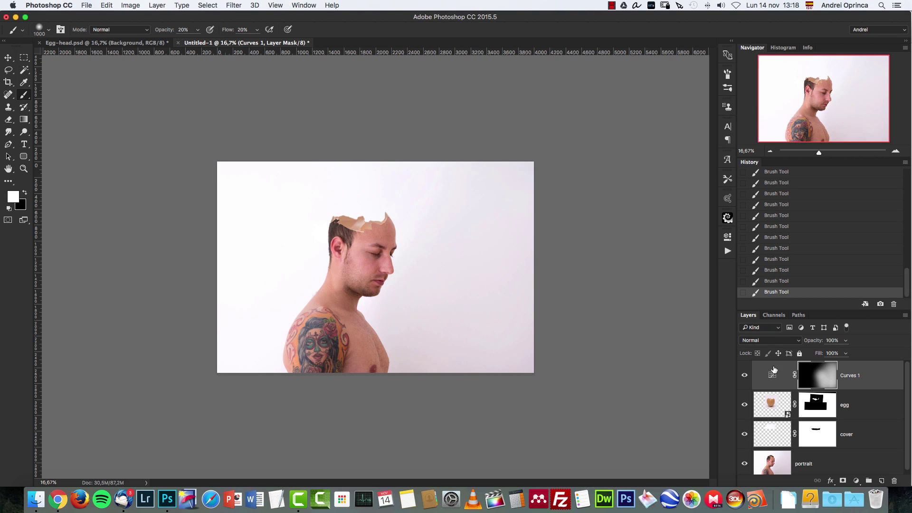
Step: Compare the whole image with the Curves 1 layer hidden and shown
{"action": "left_click", "coordinate": [745, 376]}
{"action": "left_click", "coordinate": [744, 376]}
{"action": "left_click", "coordinate": [745, 375]}
{"action": "left_click", "coordinate": [744, 376]}
{"action": "left_click", "coordinate": [895, 151]}
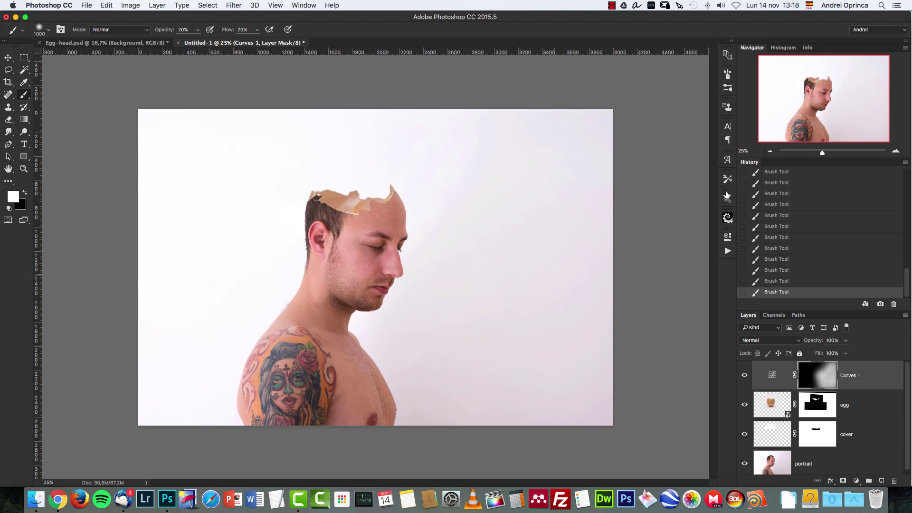
{"action": "left_click", "coordinate": [895, 151]}
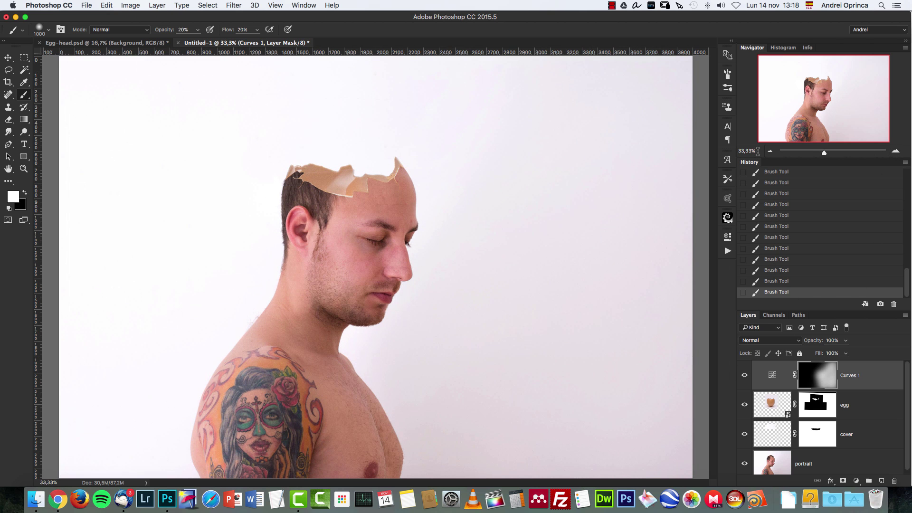
{"action": "left_click", "coordinate": [769, 152]}
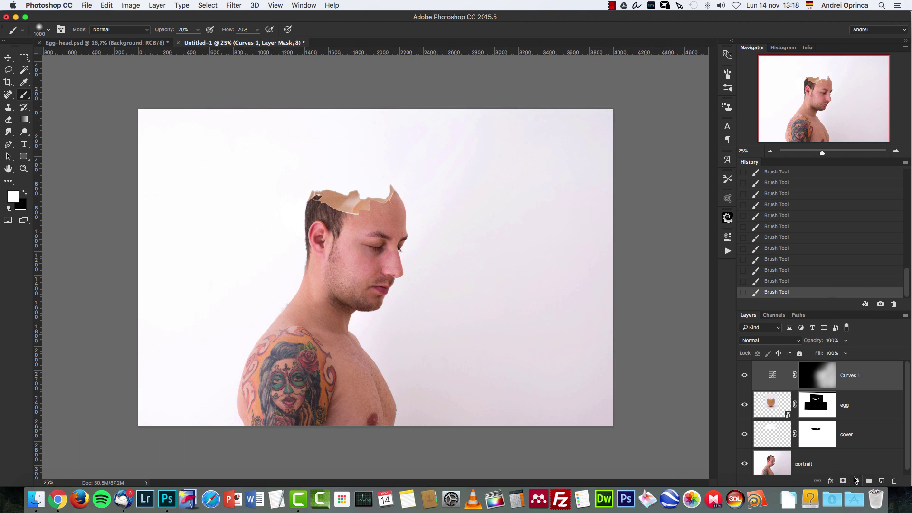
{"action": "left_click", "coordinate": [855, 481]}
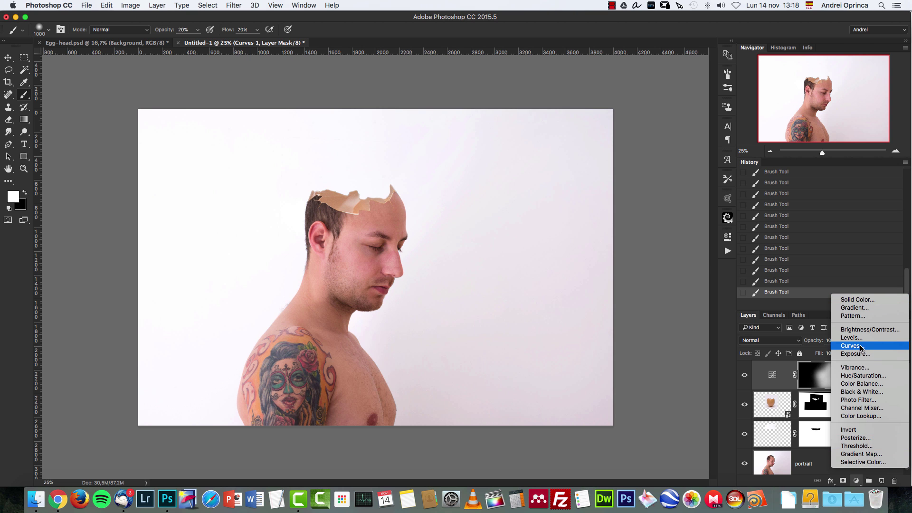
{"action": "left_click", "coordinate": [851, 346]}
{"action": "left_click_drag", "start_coordinate": [651, 331], "coordinate": [660, 349]}
{"action": "left_click_drag", "start_coordinate": [590, 391], "coordinate": [588, 391]}
{"action": "left_click_drag", "start_coordinate": [886, 379], "coordinate": [894, 480]}
Step: Add a Levels adjustment layer on top with black input 35, midtones 0.60 and white output 226 to darken the image
{"action": "left_click", "coordinate": [856, 481]}
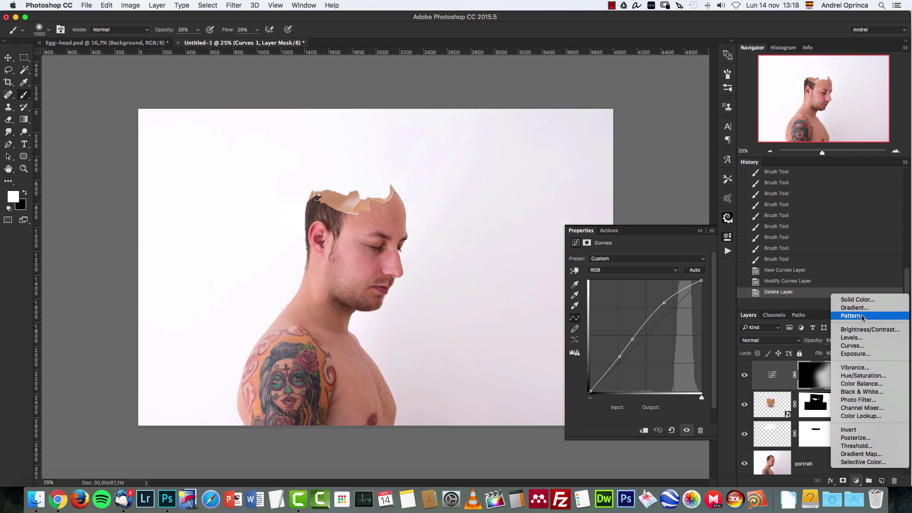
{"action": "left_click", "coordinate": [852, 338]}
{"action": "left_click_drag", "start_coordinate": [704, 329], "coordinate": [690, 355]}
{"action": "left_click_drag", "start_coordinate": [644, 326], "coordinate": [664, 325]}
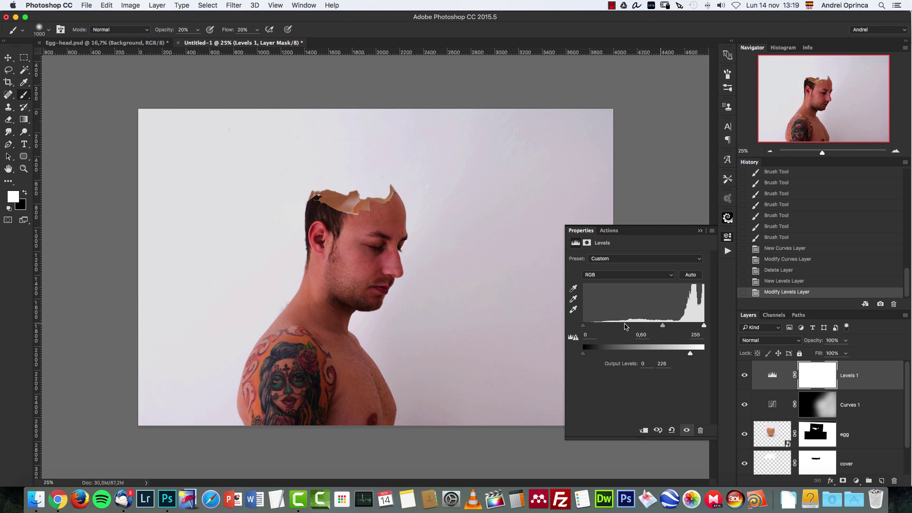
{"action": "left_click_drag", "start_coordinate": [584, 326], "coordinate": [601, 328]}
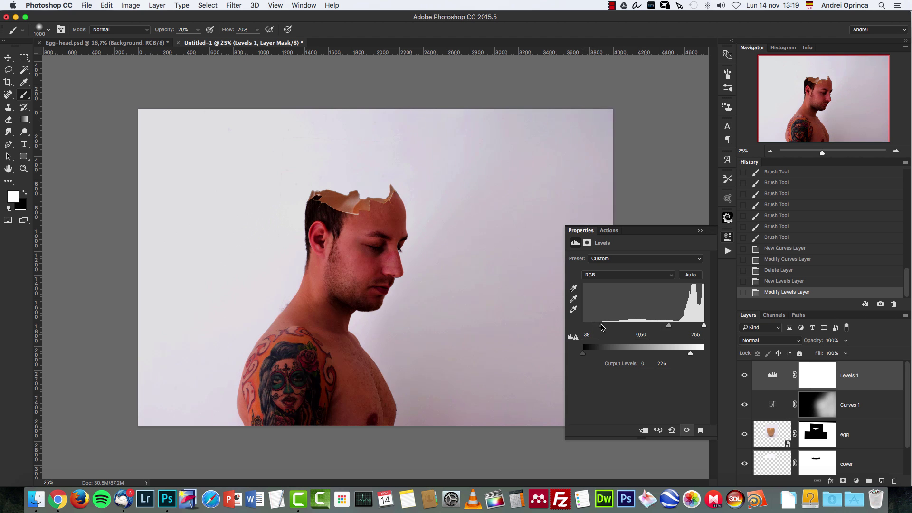
{"action": "left_click", "coordinate": [699, 231]}
Step: Mask the Levels effect out of a large ellipse around the man, leaving a black oval on a white layer mask
{"action": "key", "text": "super+i"}
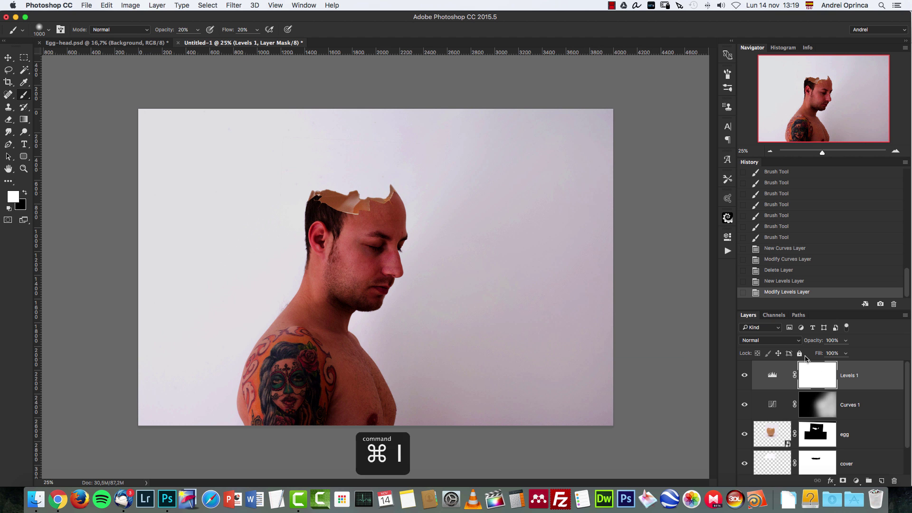
{"action": "left_click", "coordinate": [24, 57]}
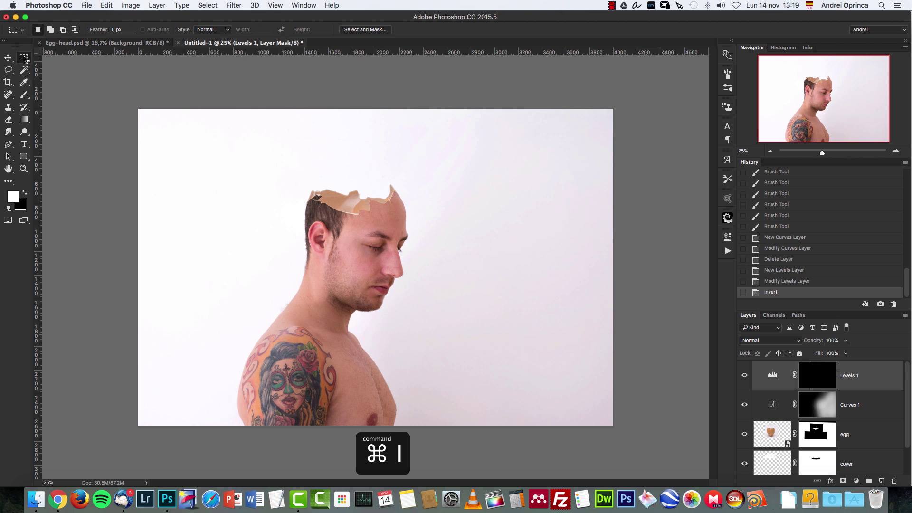
{"action": "left_click", "coordinate": [75, 66]}
{"action": "left_click_drag", "start_coordinate": [249, 148], "coordinate": [544, 445]}
{"action": "left_click_drag", "start_coordinate": [431, 309], "coordinate": [414, 266]}
{"action": "key", "text": "alt+BackSpace"}
{"action": "key", "text": "ctrl+d"}
{"action": "key", "text": "ctrl+i"}
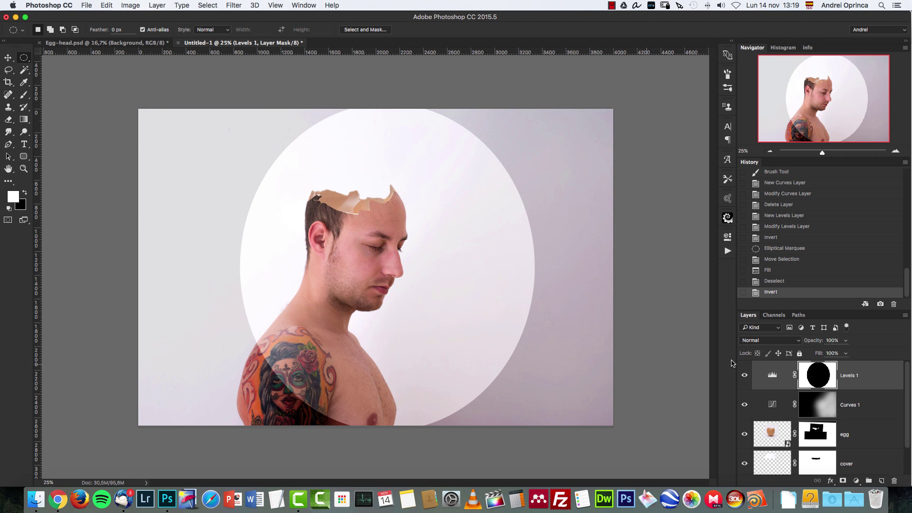
Step: Feather the Levels 1 layer mask to about 351 px so the dark vignette fades smoothly
{"action": "double_click", "coordinate": [816, 376]}
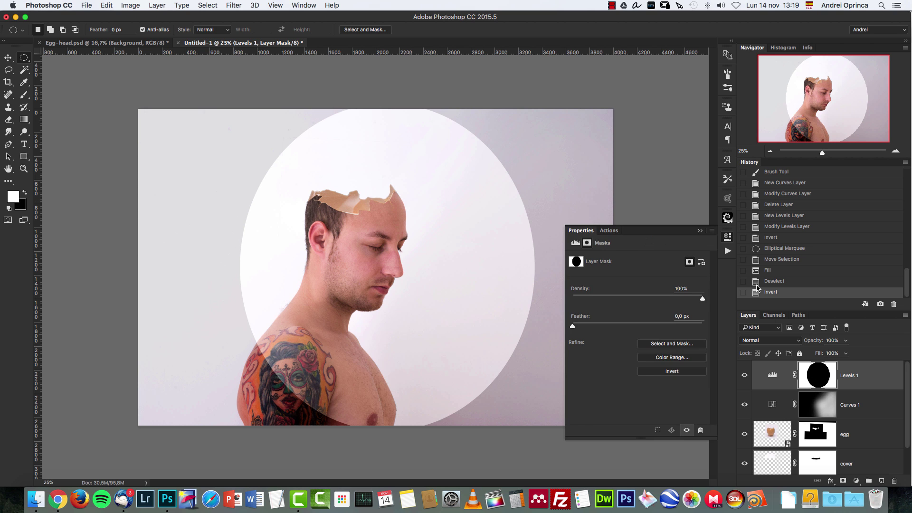
{"action": "left_click_drag", "start_coordinate": [573, 327], "coordinate": [644, 324]}
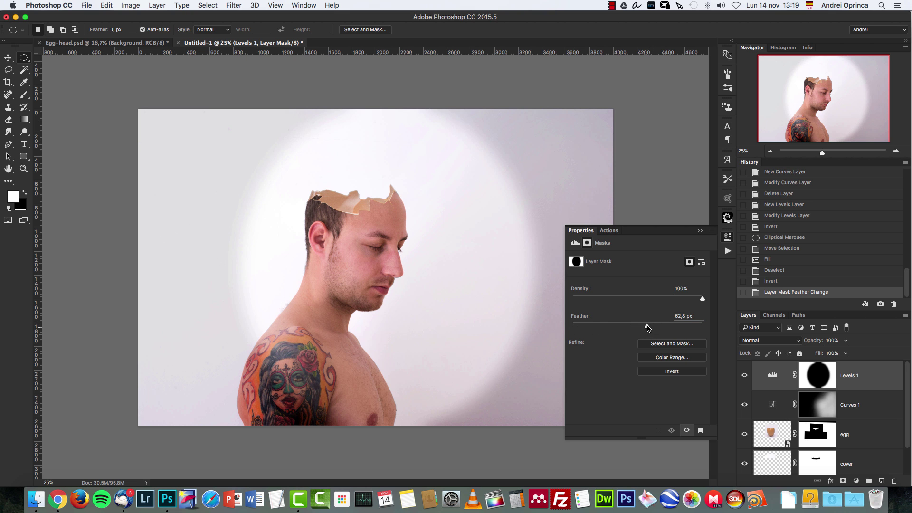
{"action": "left_click_drag", "start_coordinate": [647, 328], "coordinate": [682, 326]}
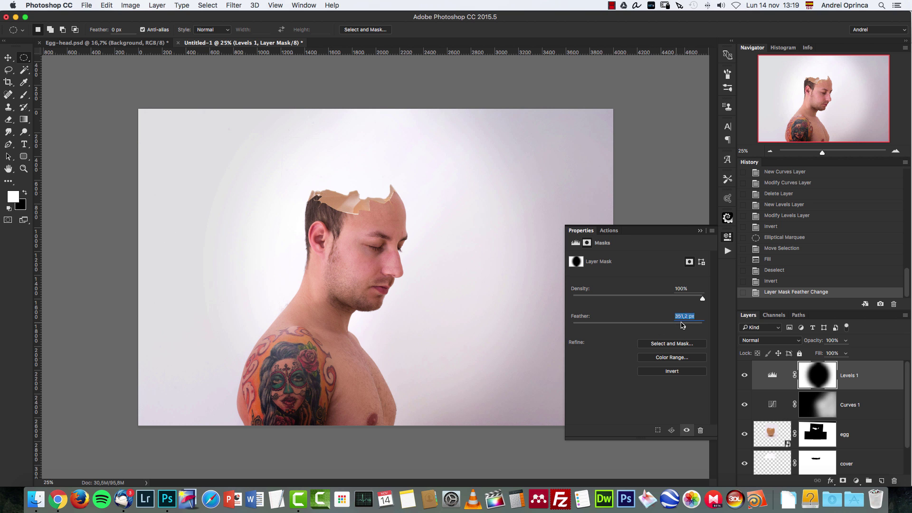
{"action": "left_click", "coordinate": [700, 230]}
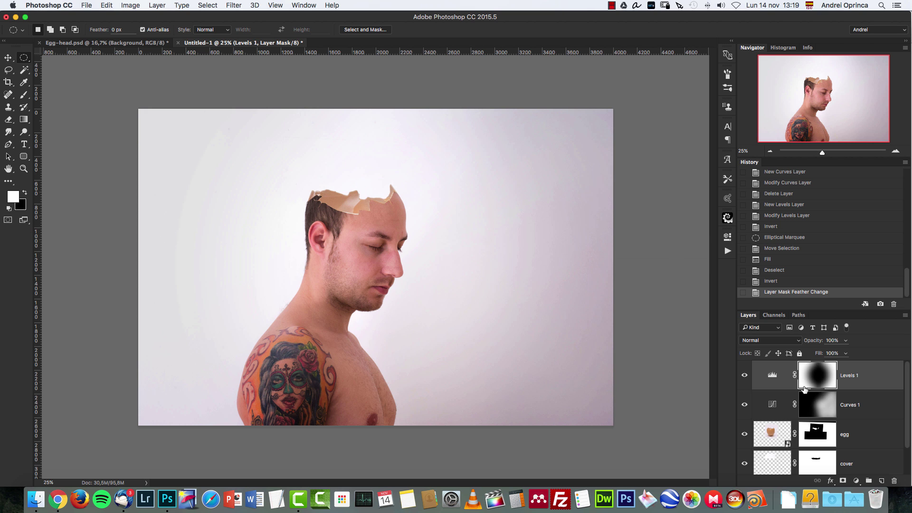
Step: Free-transform the Levels mask to widen and heighten its black oval toward the image edges, shifting it slightly toward the man's back
{"action": "key", "text": "super+t"}
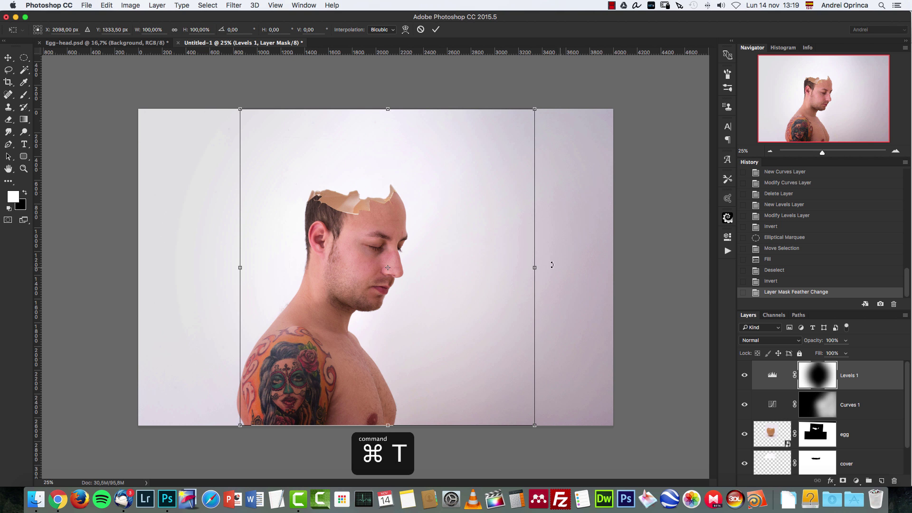
{"action": "left_click_drag", "start_coordinate": [535, 267], "coordinate": [619, 263]}
{"action": "left_click_drag", "start_coordinate": [390, 109], "coordinate": [390, 84]}
{"action": "left_click_drag", "start_coordinate": [480, 213], "coordinate": [468, 215]}
{"action": "key", "text": "Return"}
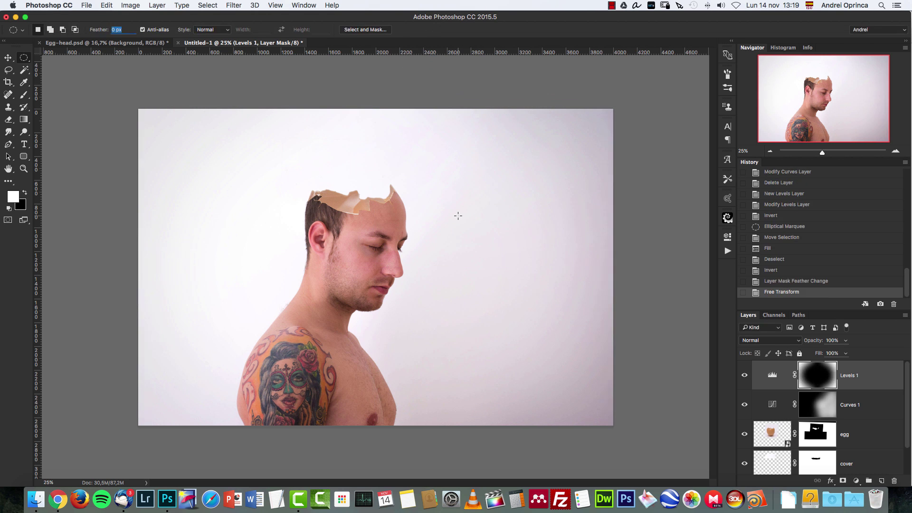
Step: Compare the image with the Levels 1 vignette hidden and shown, and keep its layer selected
{"action": "left_click", "coordinate": [744, 375]}
{"action": "left_click", "coordinate": [744, 375]}
{"action": "left_click", "coordinate": [744, 375]}
{"action": "left_click", "coordinate": [744, 375]}
{"action": "left_click", "coordinate": [876, 381]}
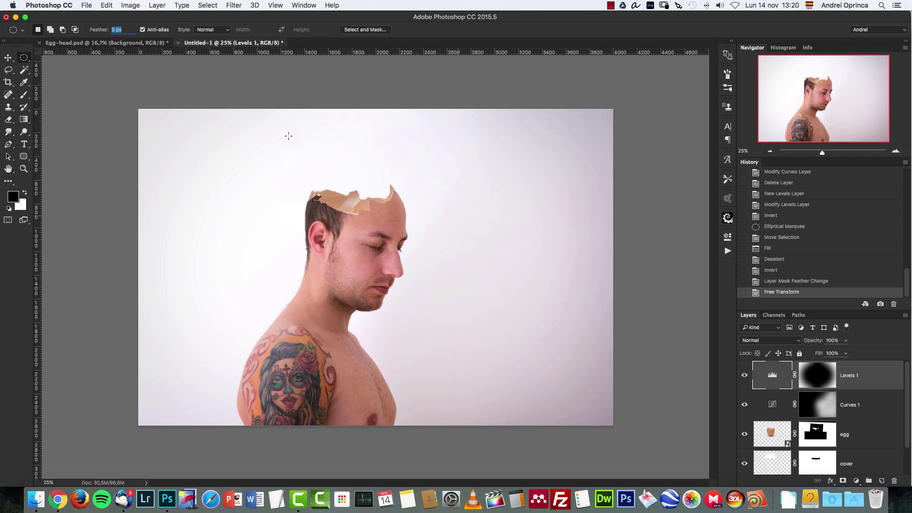
{"action": "left_click", "coordinate": [856, 481]}
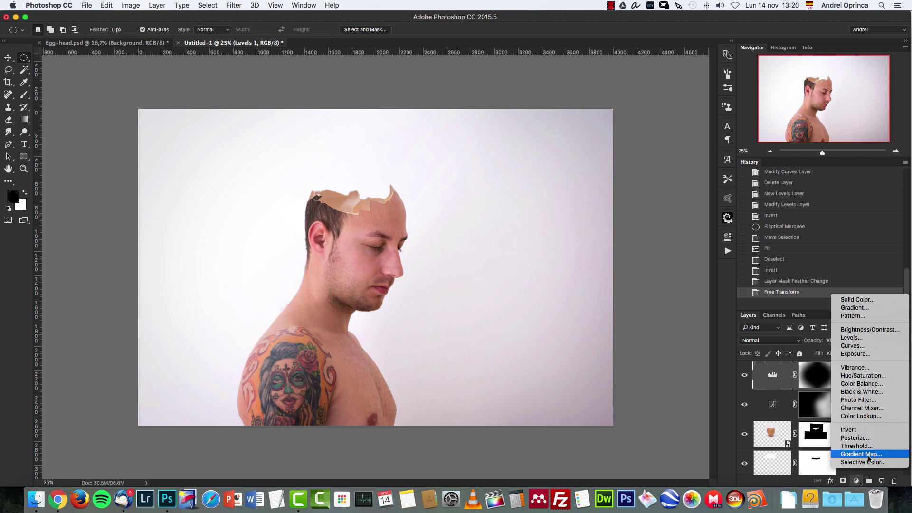
{"action": "left_click", "coordinate": [868, 400]}
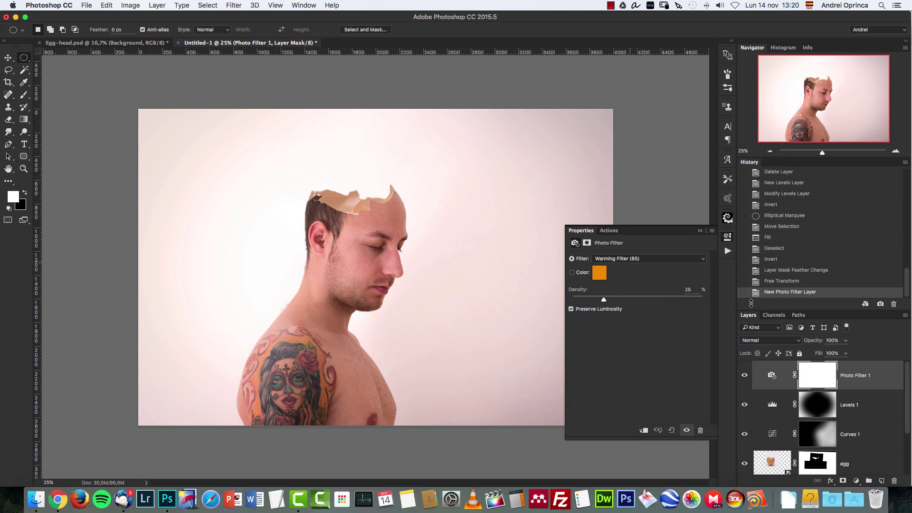
{"action": "left_click", "coordinate": [766, 341]}
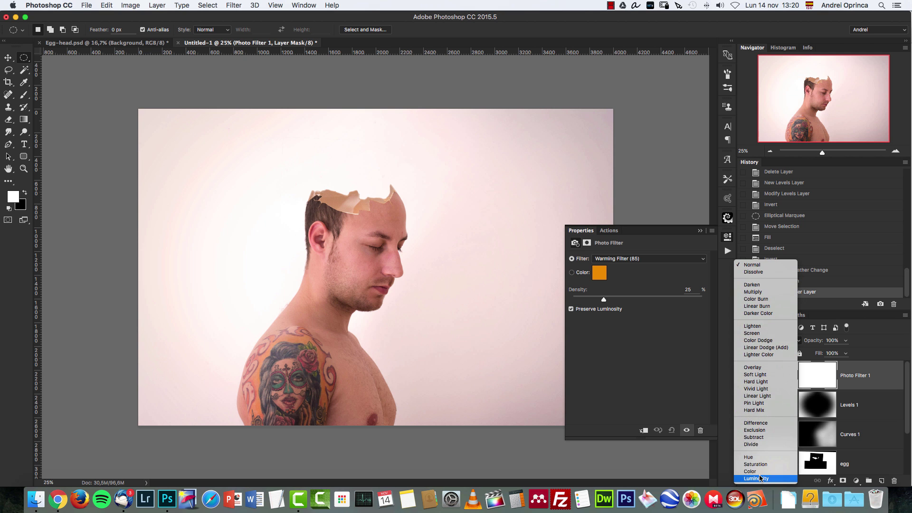
{"action": "left_click", "coordinate": [759, 449]}
{"action": "left_click", "coordinate": [759, 340]}
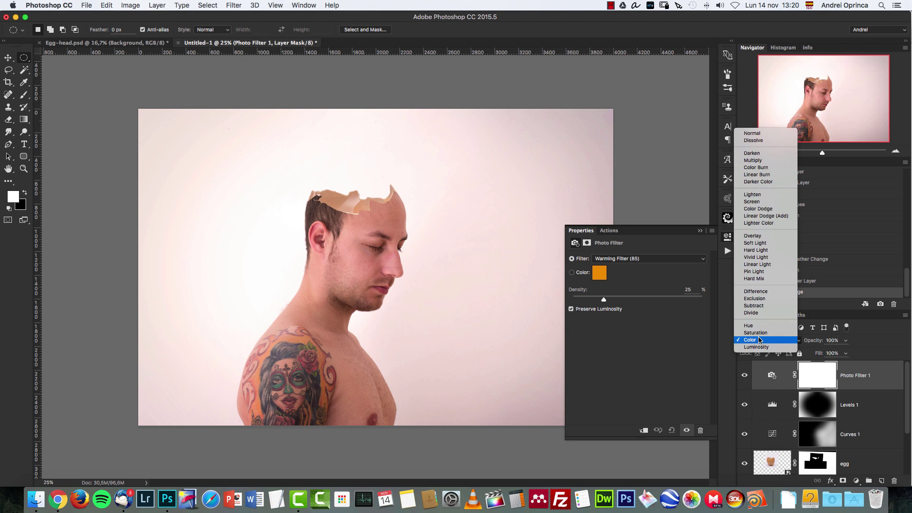
{"action": "left_click", "coordinate": [757, 329]}
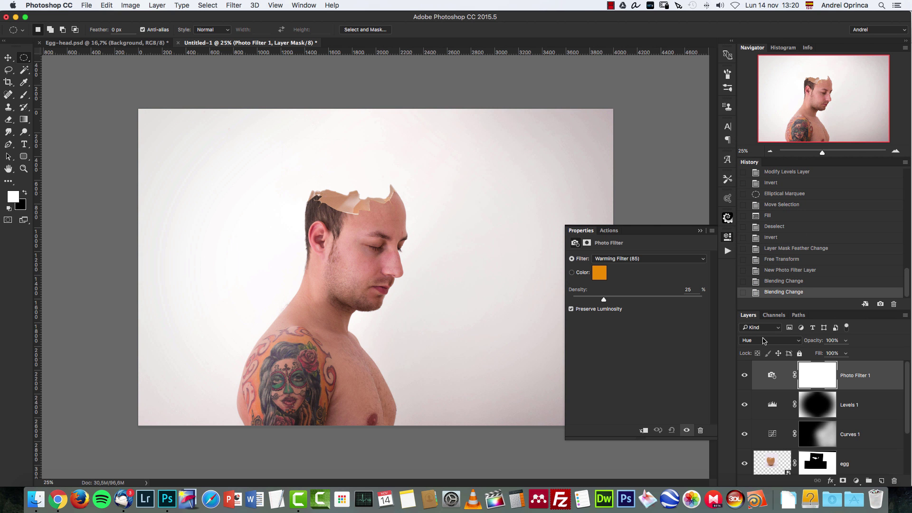
{"action": "left_click_drag", "start_coordinate": [882, 381], "coordinate": [894, 481]}
Step: Add a Gradient Map adjustment layer above Levels 1 and apply the Sepia 1 preset
{"action": "left_click", "coordinate": [856, 481]}
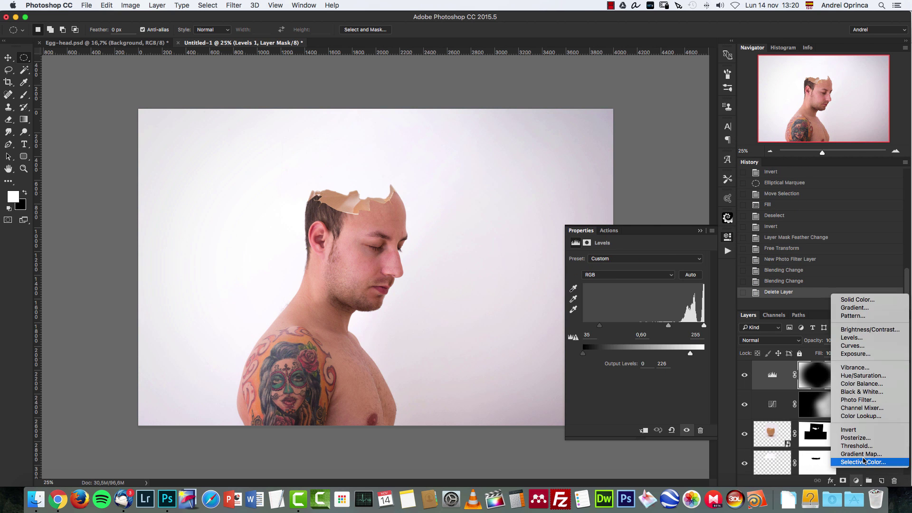
{"action": "left_click", "coordinate": [859, 454]}
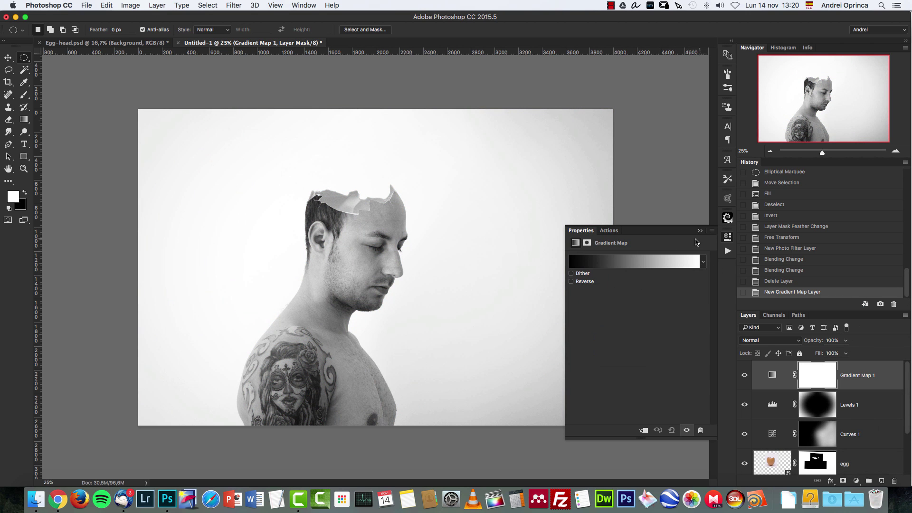
{"action": "left_click", "coordinate": [704, 261]}
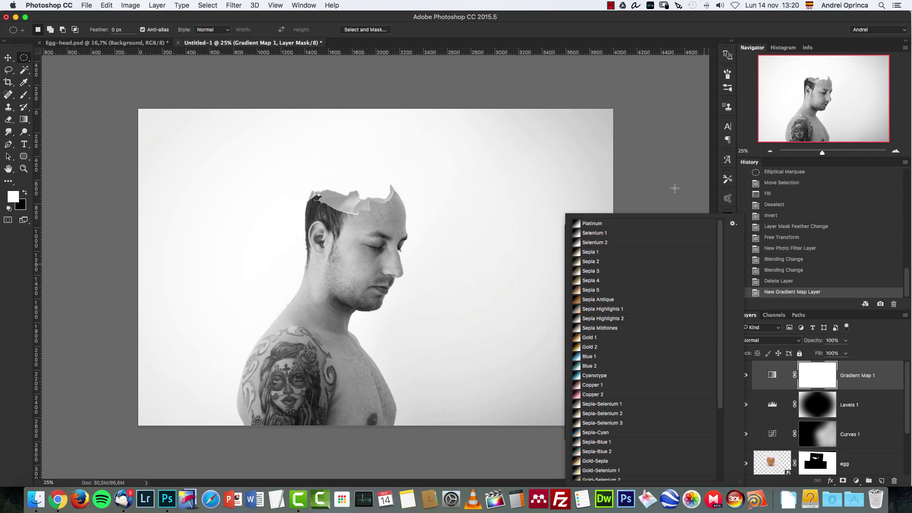
{"action": "left_click", "coordinate": [595, 252]}
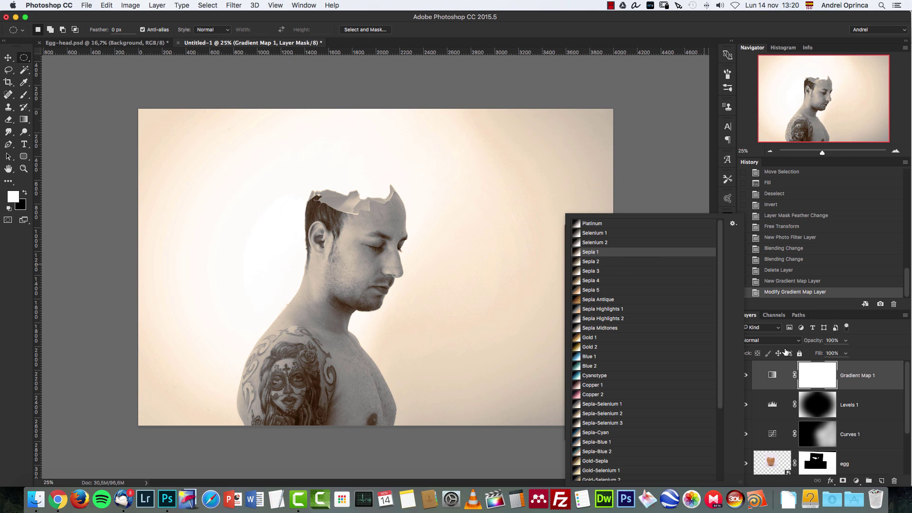
{"action": "left_click", "coordinate": [786, 352]}
Step: Try the Selenium 2 and Sepia 1 presets on the gradient map and settle on Sepia 2
{"action": "left_click", "coordinate": [698, 260]}
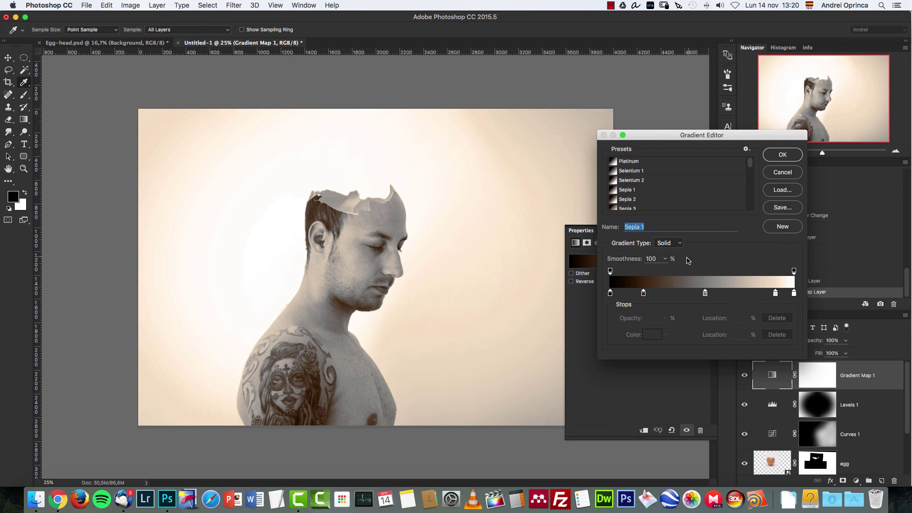
{"action": "left_click", "coordinate": [633, 183]}
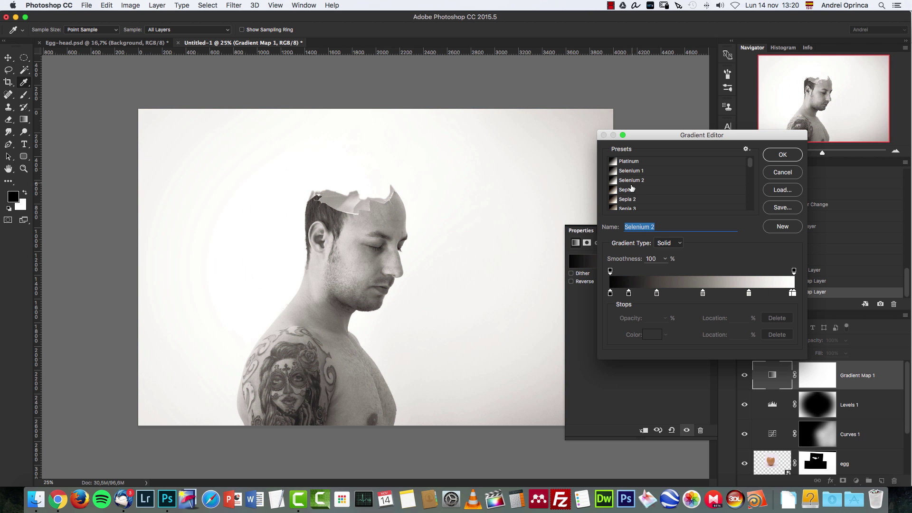
{"action": "left_click", "coordinate": [628, 190]}
{"action": "left_click", "coordinate": [632, 201]}
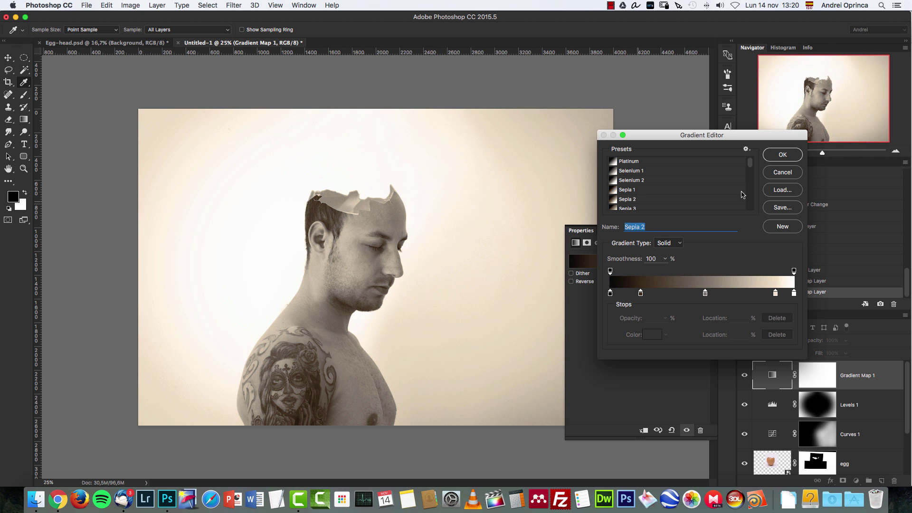
{"action": "left_click", "coordinate": [798, 160]}
{"action": "left_click", "coordinate": [727, 236]}
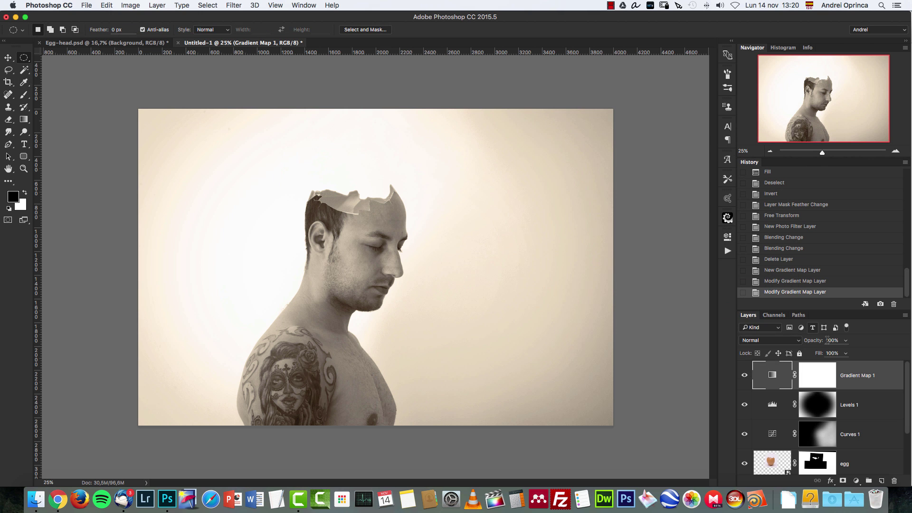
Step: Try the Hue blend mode on Gradient Map 1, settle on Color, and reduce the layer's opacity to 42%
{"action": "left_click", "coordinate": [774, 341]}
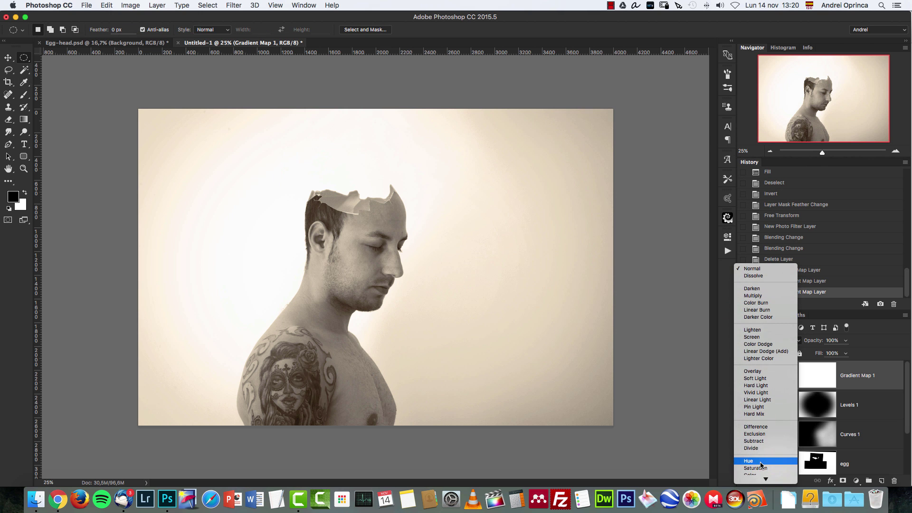
{"action": "left_click", "coordinate": [760, 465]}
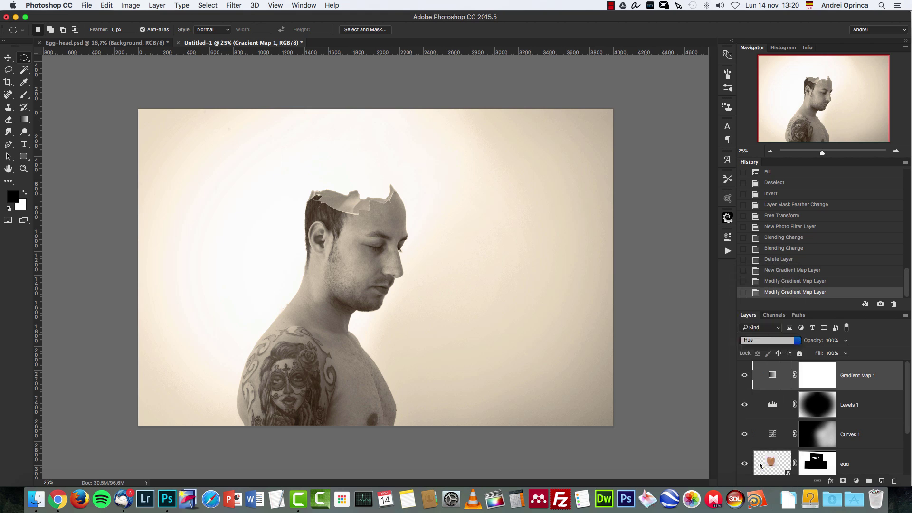
{"action": "left_click", "coordinate": [764, 343]}
{"action": "left_click", "coordinate": [760, 351]}
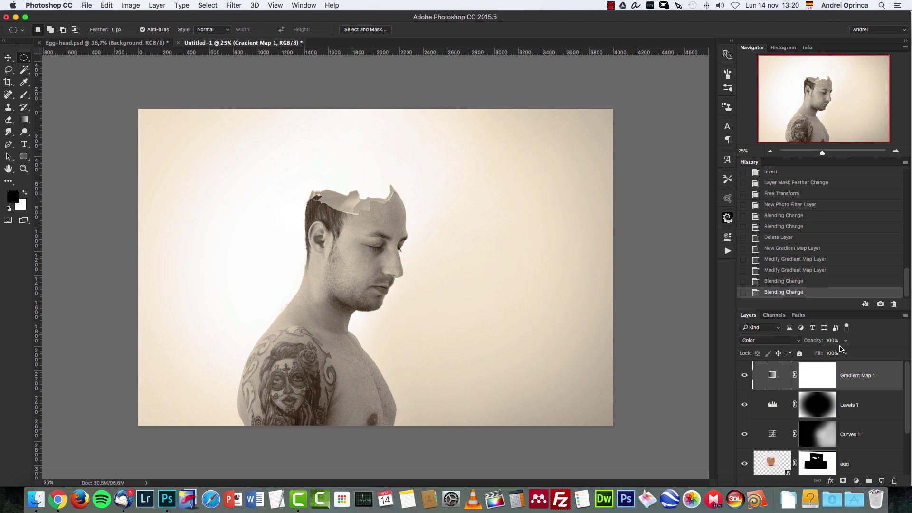
{"action": "left_click", "coordinate": [846, 341]}
{"action": "left_click_drag", "start_coordinate": [847, 352], "coordinate": [820, 354]}
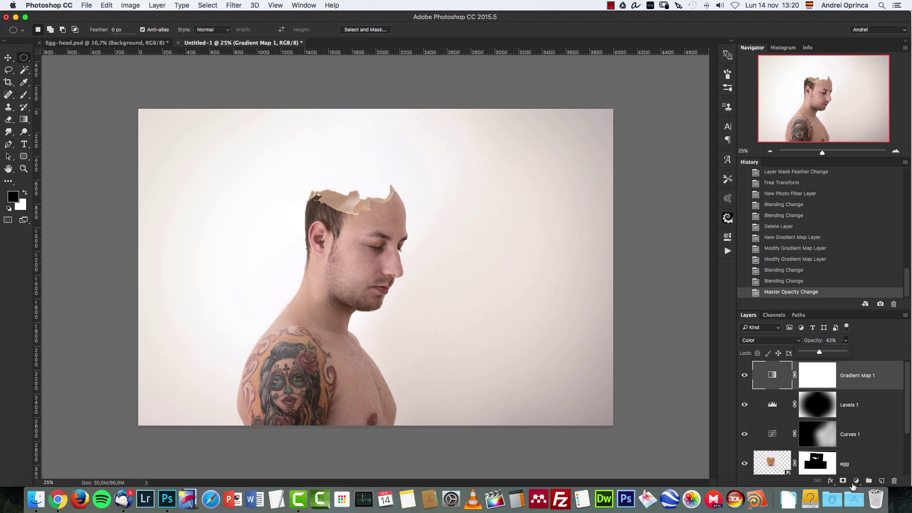
Step: Add an Exposure adjustment layer above Gradient Map 1 with its offset set to +0.0182
{"action": "left_click", "coordinate": [855, 482]}
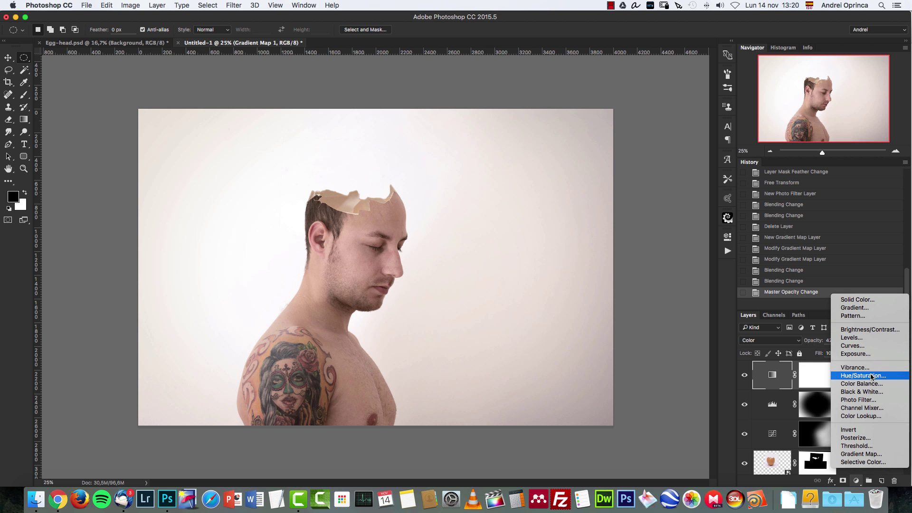
{"action": "left_click", "coordinate": [860, 354]}
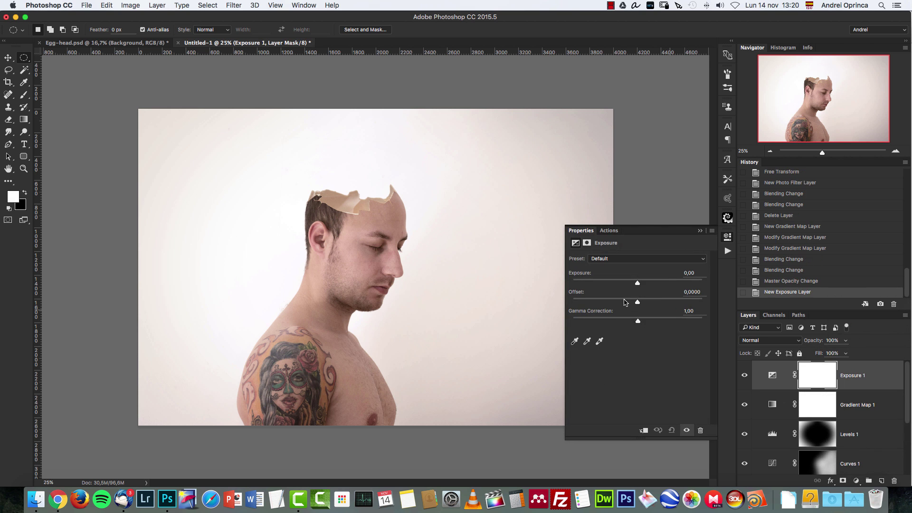
{"action": "left_click_drag", "start_coordinate": [637, 304], "coordinate": [641, 304]}
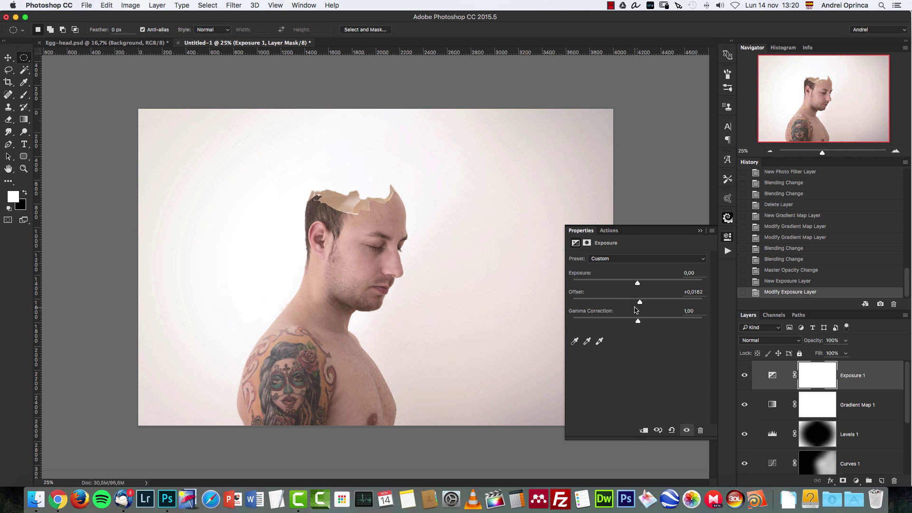
{"action": "left_click", "coordinate": [701, 231]}
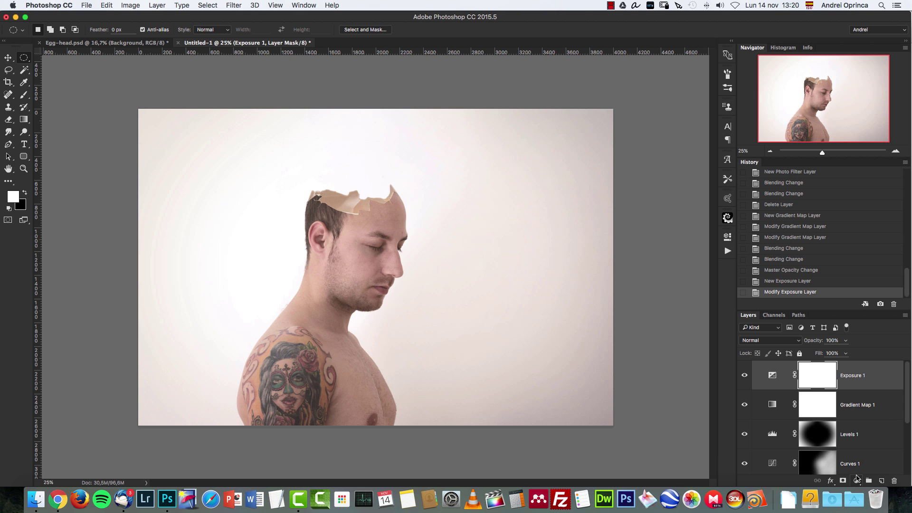
Step: Add a Brightness/Contrast adjustment layer on top with brightness 12 and contrast 17
{"action": "left_click", "coordinate": [856, 481]}
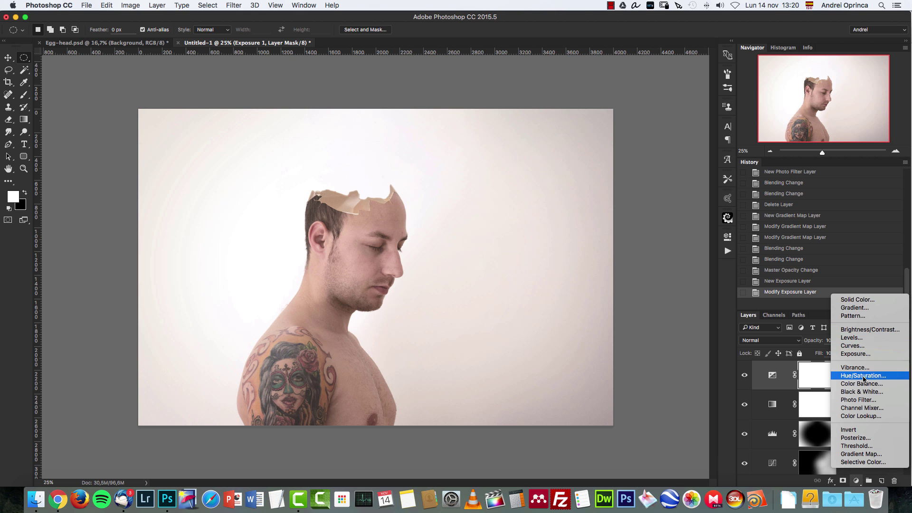
{"action": "left_click", "coordinate": [864, 330]}
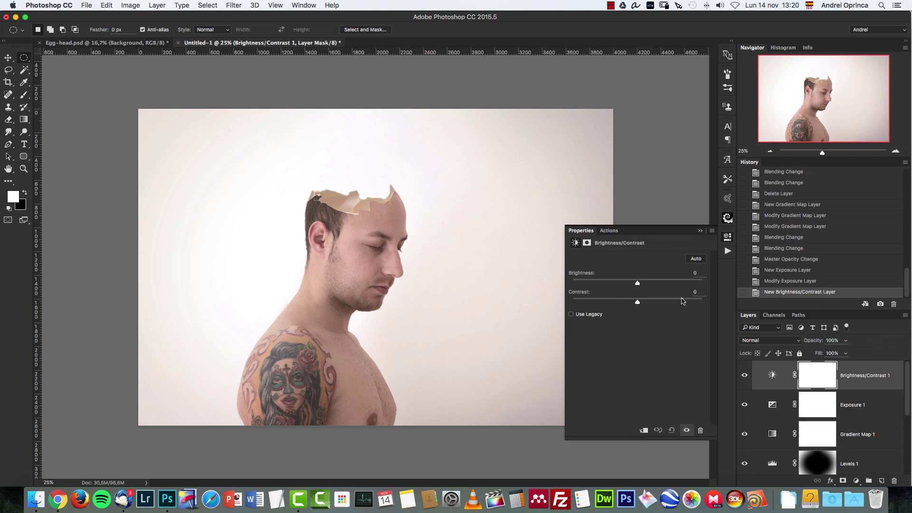
{"action": "left_click_drag", "start_coordinate": [637, 303], "coordinate": [643, 284]}
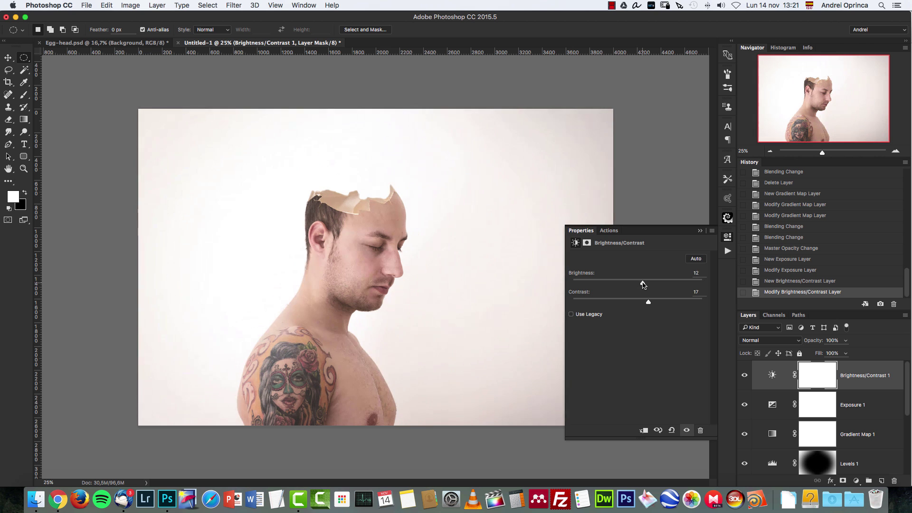
{"action": "left_click", "coordinate": [700, 231]}
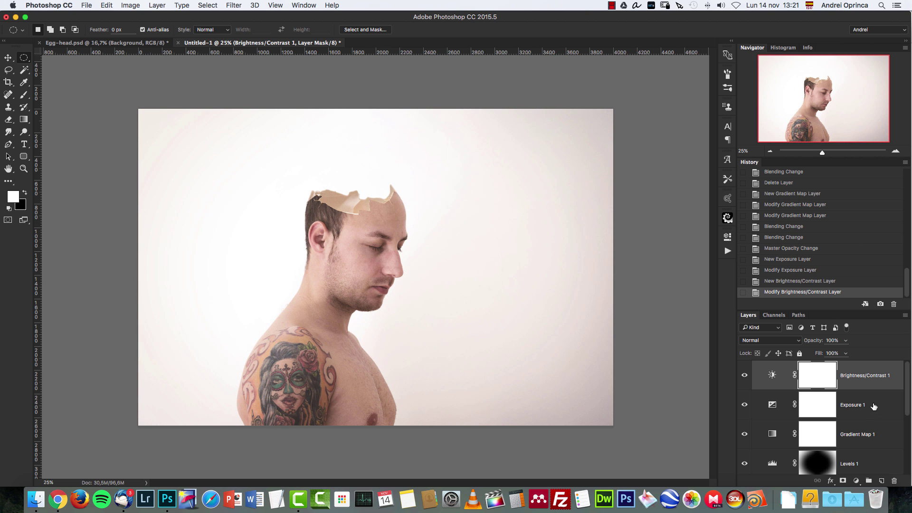
Step: Group the Brightness/Contrast, Exposure and Gradient Map layers, and compare the image with the group hidden and shown
{"action": "left_click", "coordinate": [880, 436], "text": "shift"}
{"action": "key", "text": "super+g"}
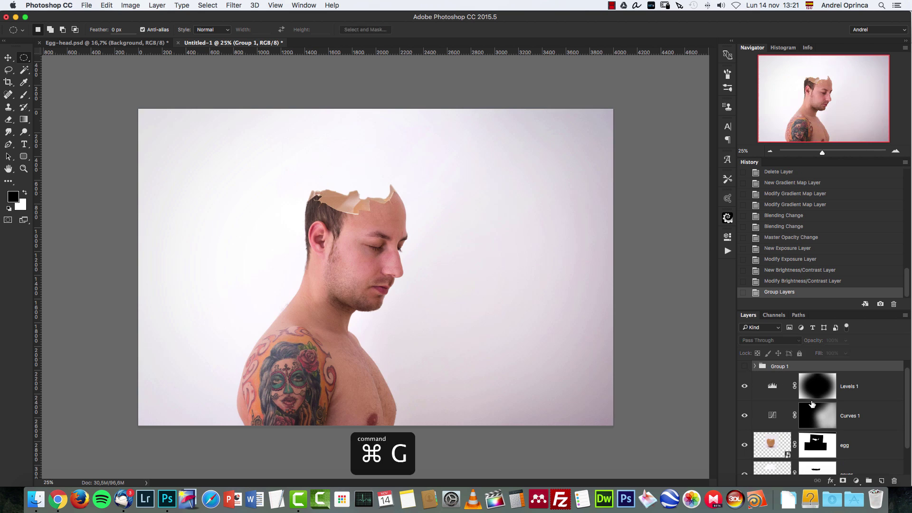
{"action": "left_click", "coordinate": [744, 366]}
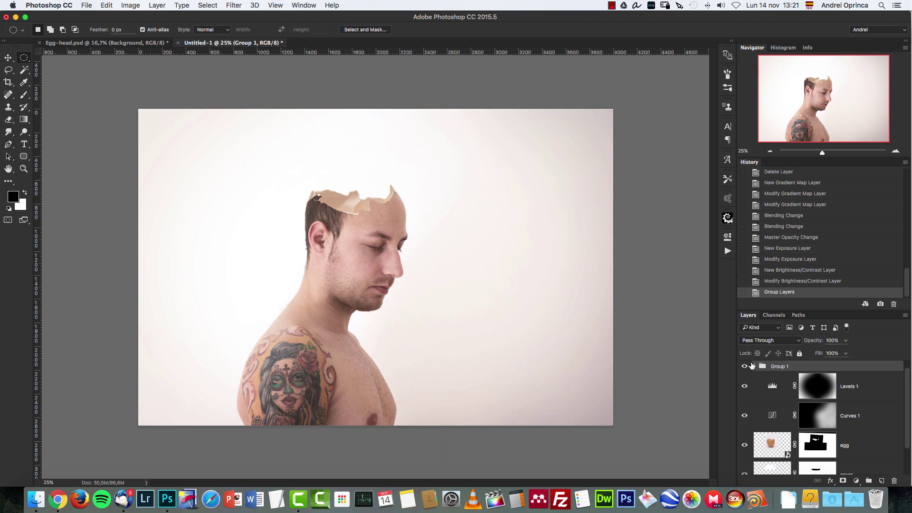
Step: Add a Color Lookup layer above Brightness/Contrast 1 inside the group, using PSDB-Studio-Drama-1.3dl at 28% opacity
{"action": "left_click", "coordinate": [754, 366]}
{"action": "left_click", "coordinate": [879, 386]}
{"action": "left_click", "coordinate": [856, 481]}
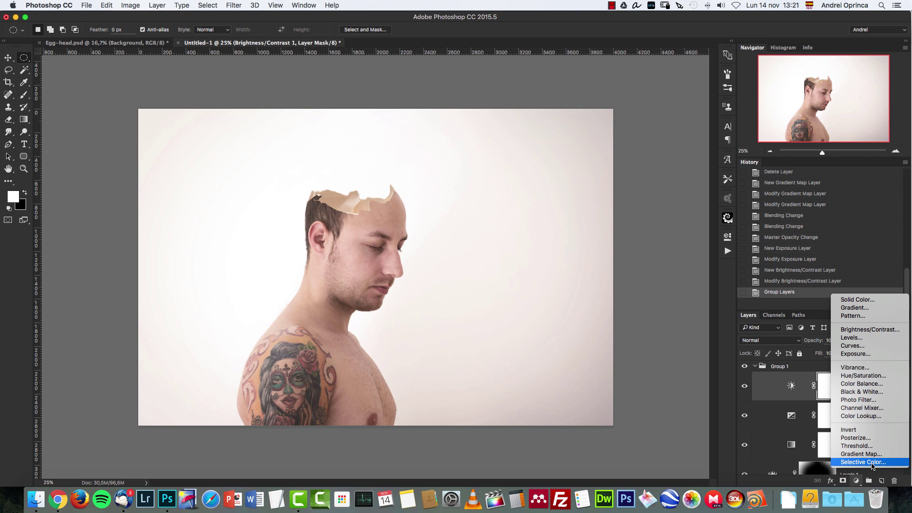
{"action": "left_click", "coordinate": [857, 417]}
{"action": "left_click", "coordinate": [659, 260]}
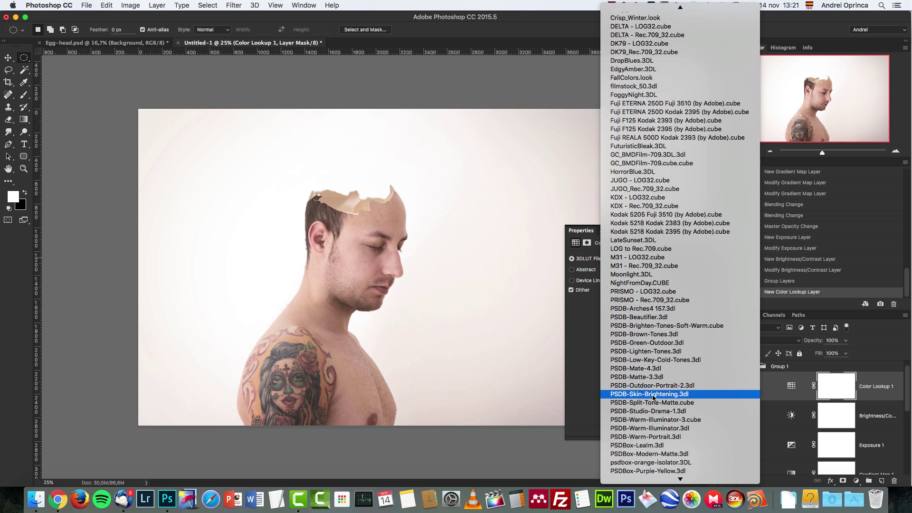
{"action": "left_click", "coordinate": [657, 411]}
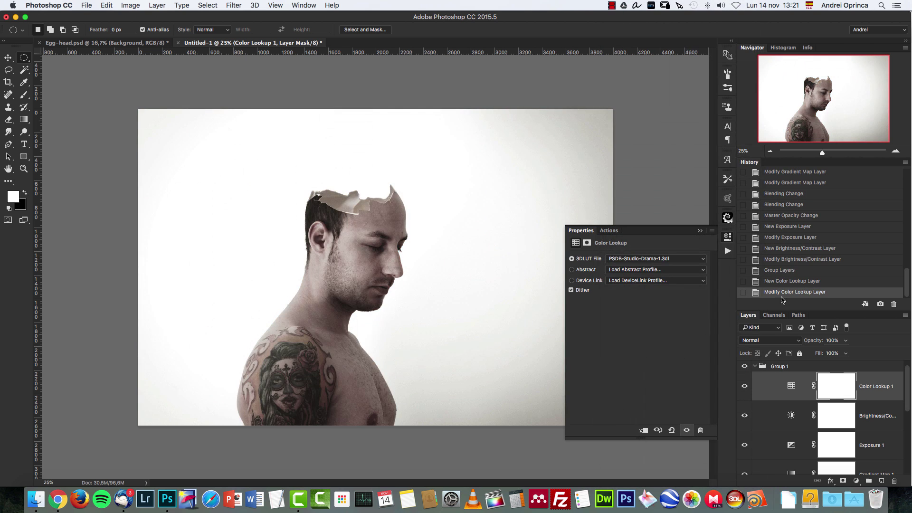
{"action": "left_click_drag", "start_coordinate": [846, 341], "coordinate": [816, 353]}
{"action": "left_click", "coordinate": [700, 230]}
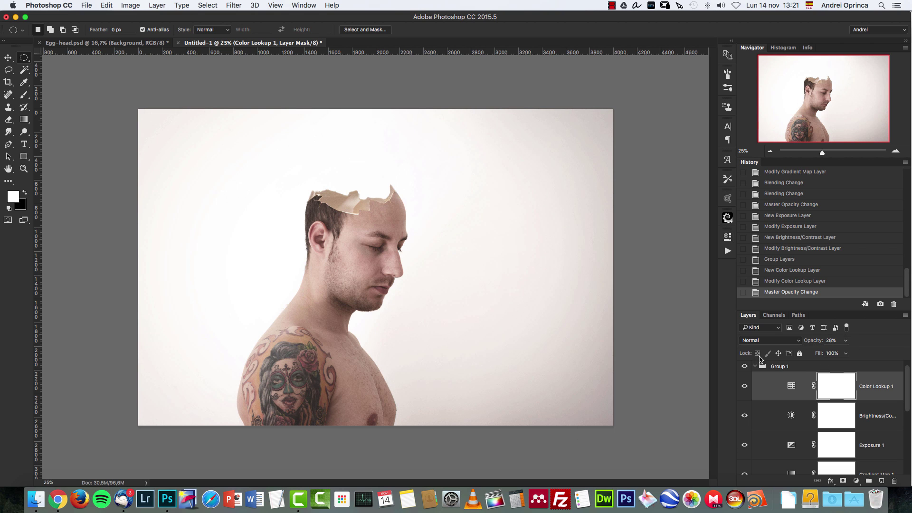
Step: Hide Group 1 and collapse it
{"action": "left_click", "coordinate": [752, 369]}
{"action": "left_click", "coordinate": [744, 366]}
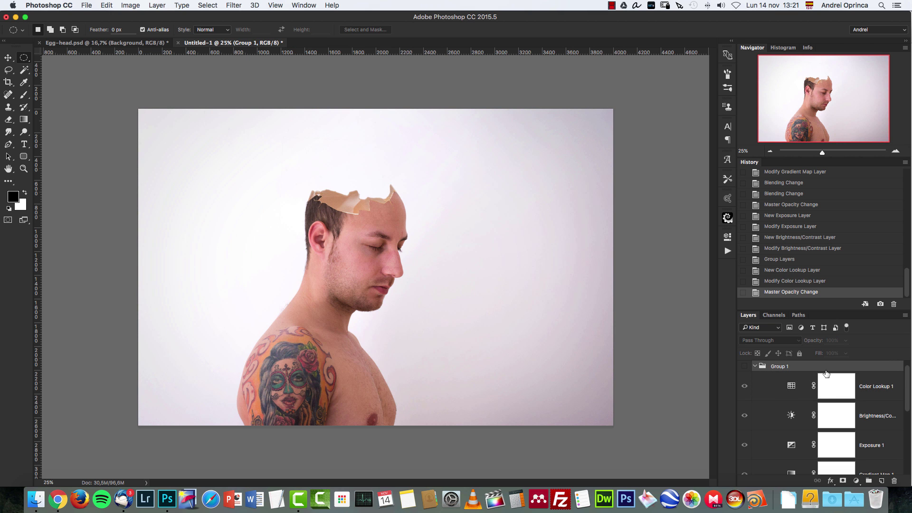
{"action": "left_click", "coordinate": [756, 367]}
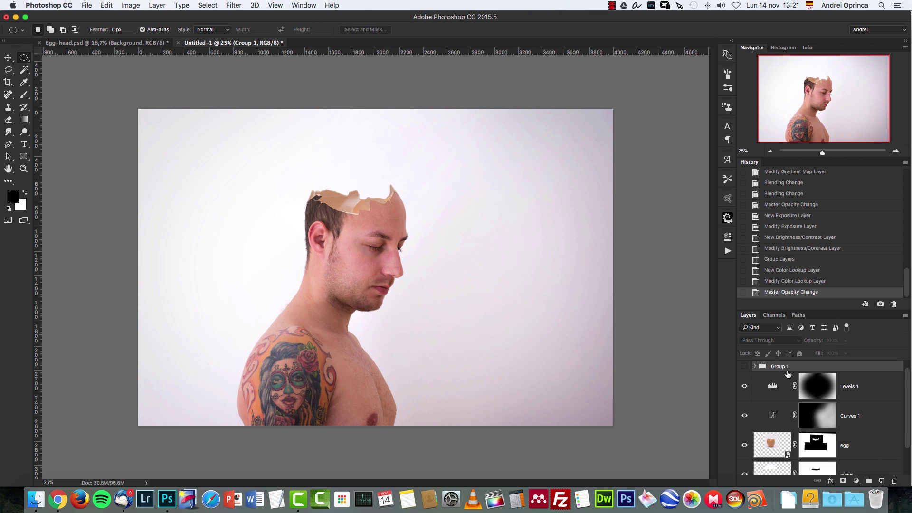
Step: Create a new layer above Group 1 and stamp all visible layers into it
{"action": "key", "text": "alt+shift+super+e"}
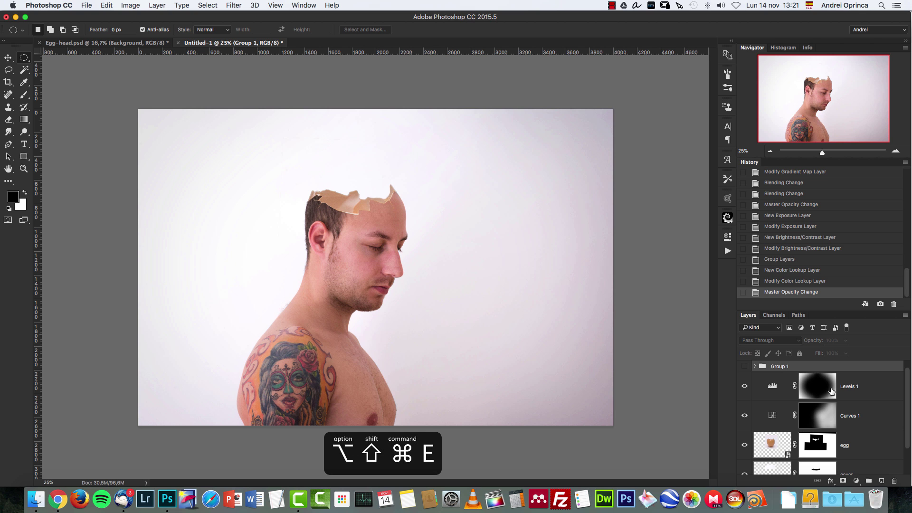
{"action": "left_click", "coordinate": [881, 480]}
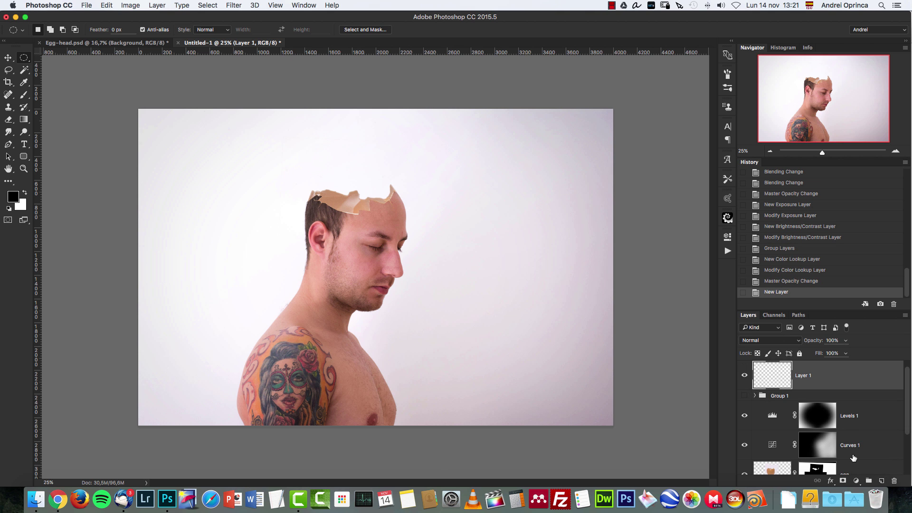
{"action": "key", "text": "alt+shift+super+e"}
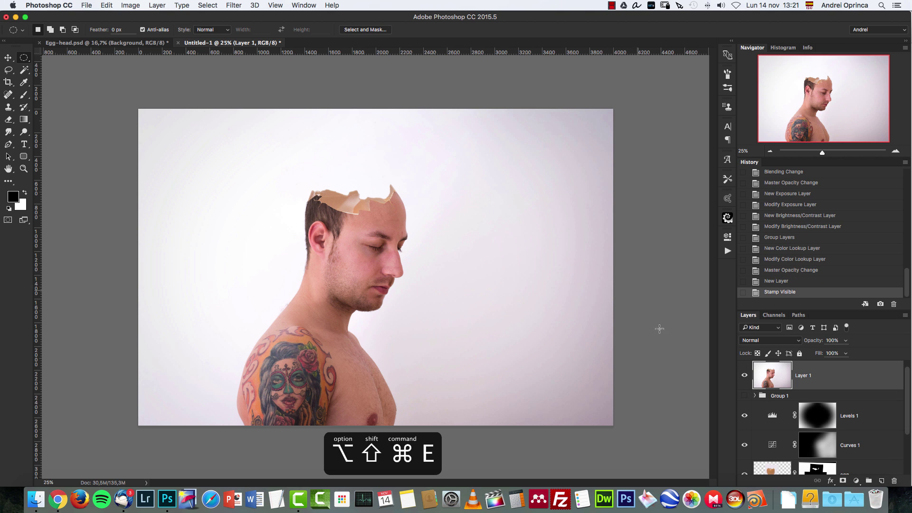
{"action": "left_click", "coordinate": [234, 6]}
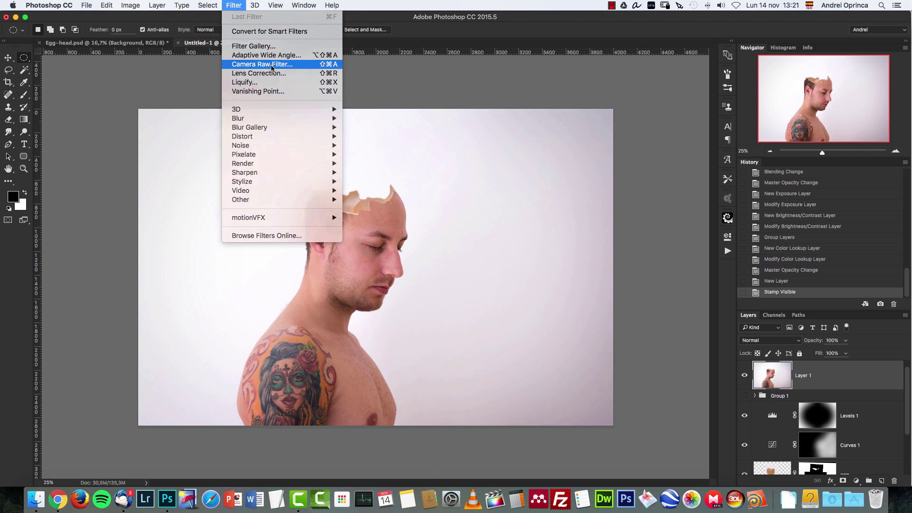
{"action": "left_click", "coordinate": [270, 64]}
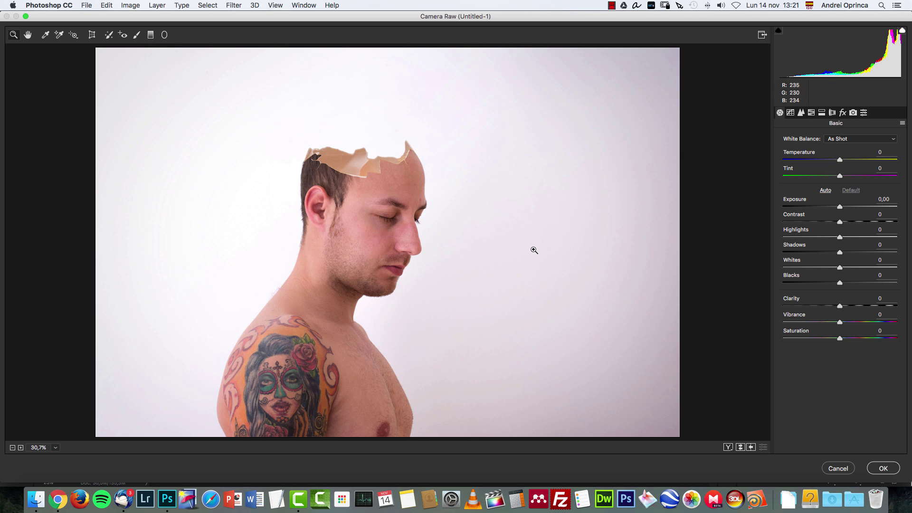
{"action": "left_click", "coordinate": [57, 5]}
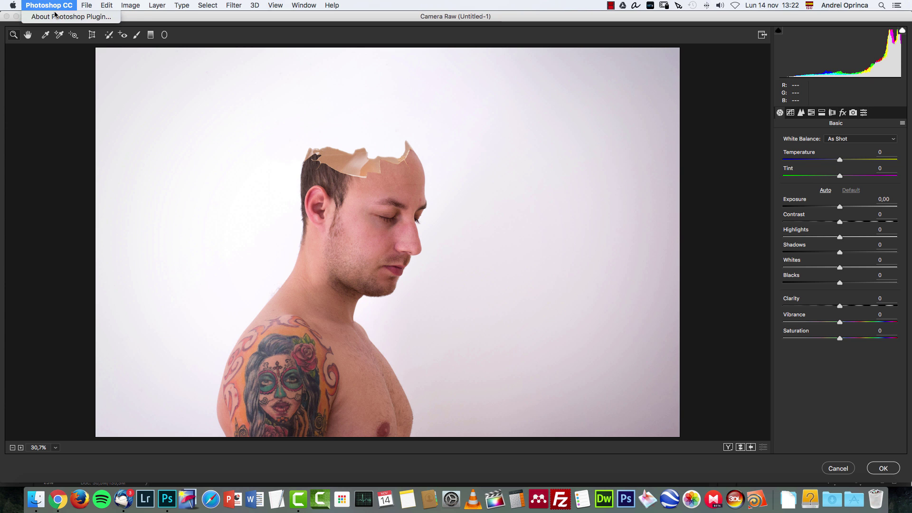
{"action": "mouse_move", "coordinate": [92, 5]}
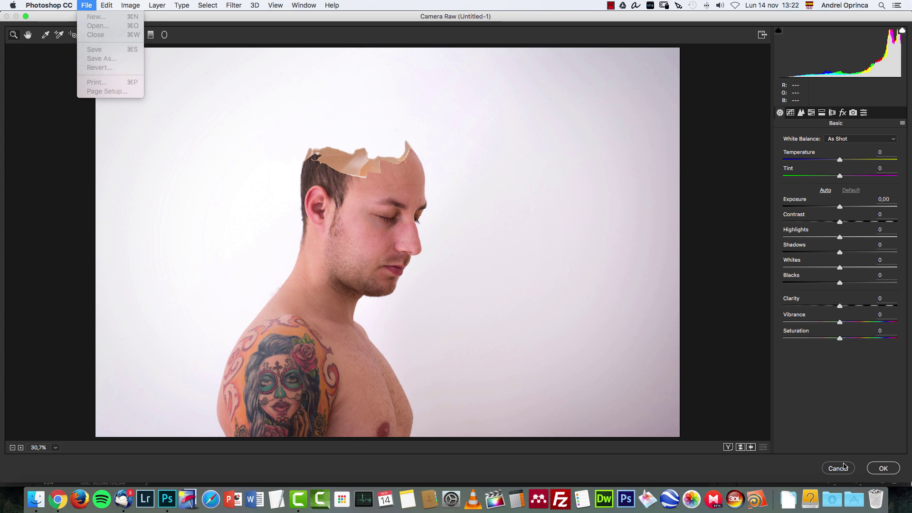
{"action": "left_click", "coordinate": [844, 466]}
{"action": "left_click", "coordinate": [841, 467]}
Step: Examine the JPEG handling options in the Camera Raw preferences and close them without changes
{"action": "left_click", "coordinate": [69, 3]}
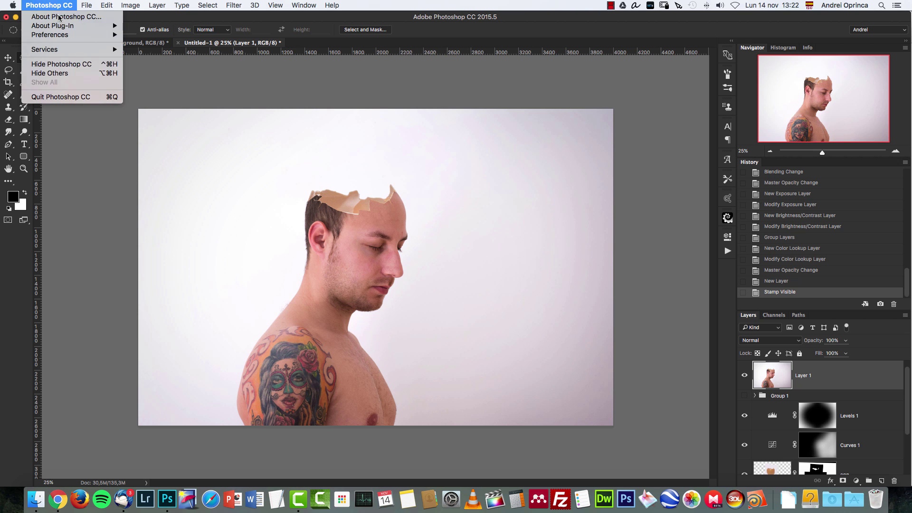
{"action": "mouse_move", "coordinate": [102, 36]}
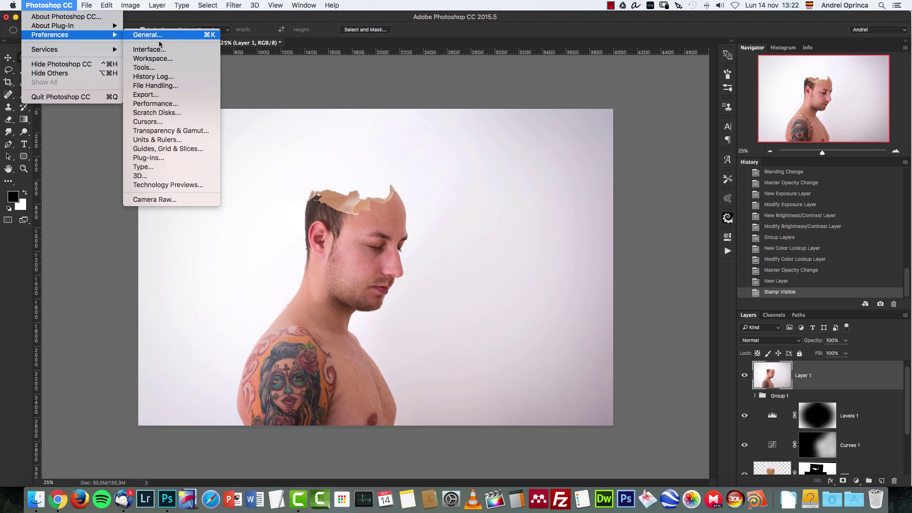
{"action": "left_click", "coordinate": [169, 200]}
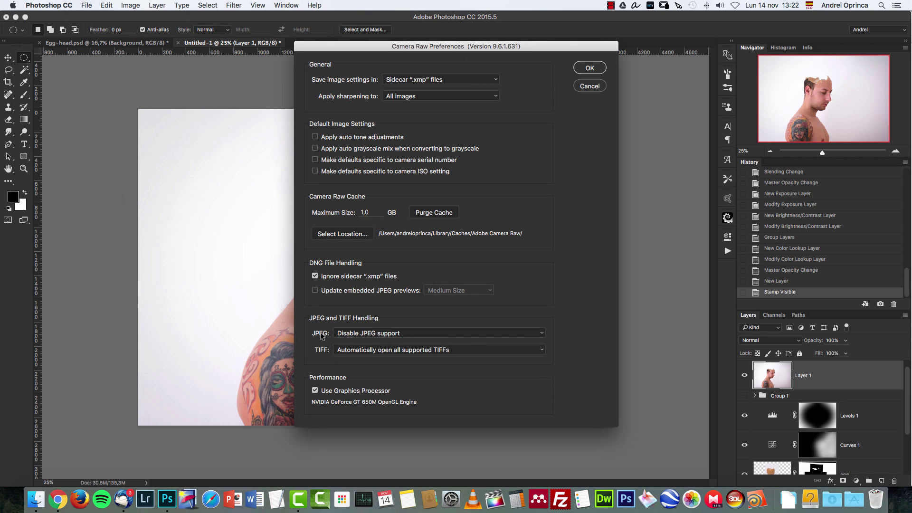
{"action": "left_click", "coordinate": [367, 332]}
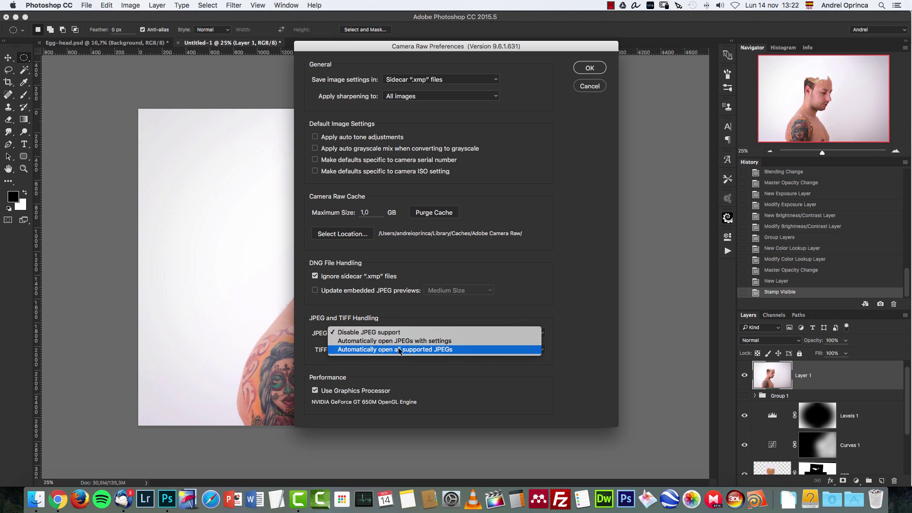
{"action": "left_click", "coordinate": [574, 183]}
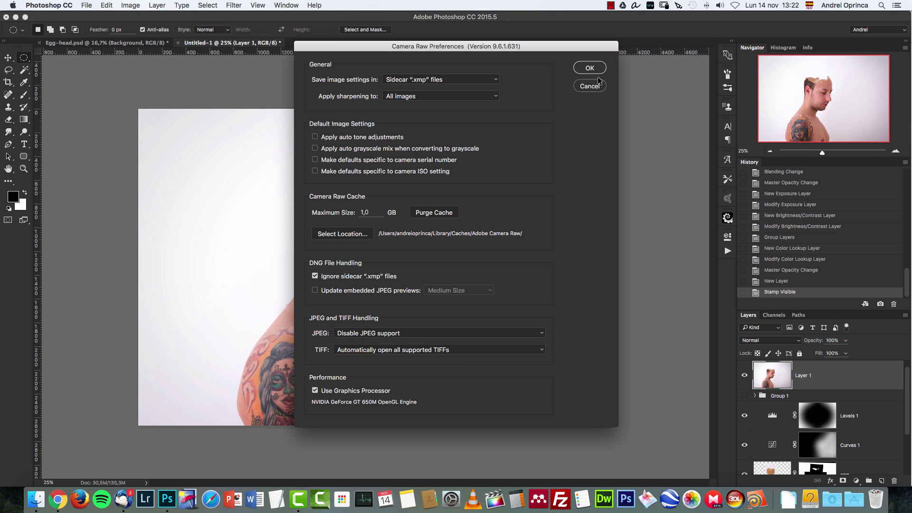
{"action": "left_click", "coordinate": [596, 86]}
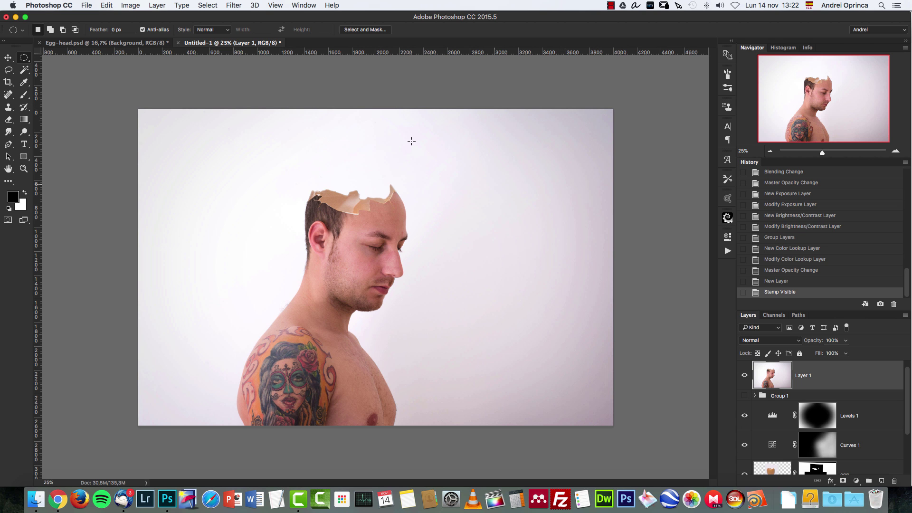
Step: Apply Camera Raw to the stamped layer with Temperature +8, Contrast +1, Highlights -25, Shadows +5, Clarity +23, Vibrance -18 and Saturation -8
{"action": "left_click", "coordinate": [233, 5]}
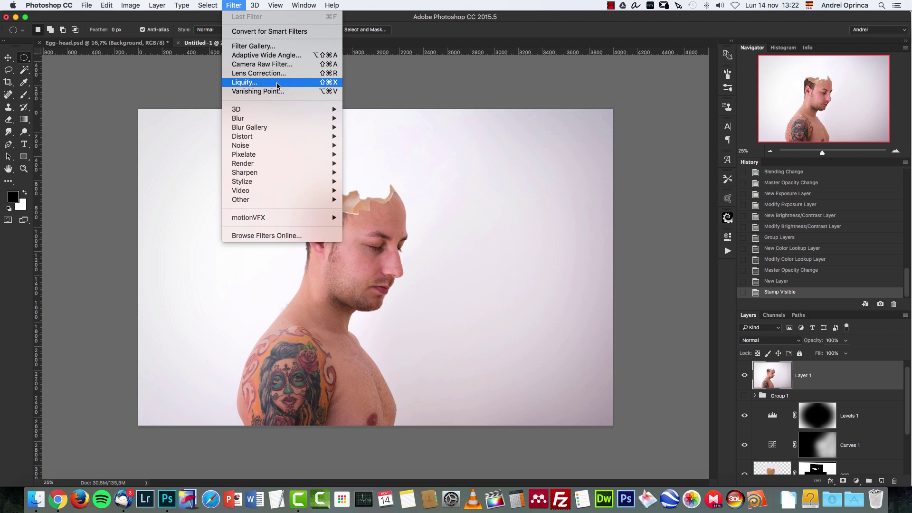
{"action": "left_click", "coordinate": [280, 64]}
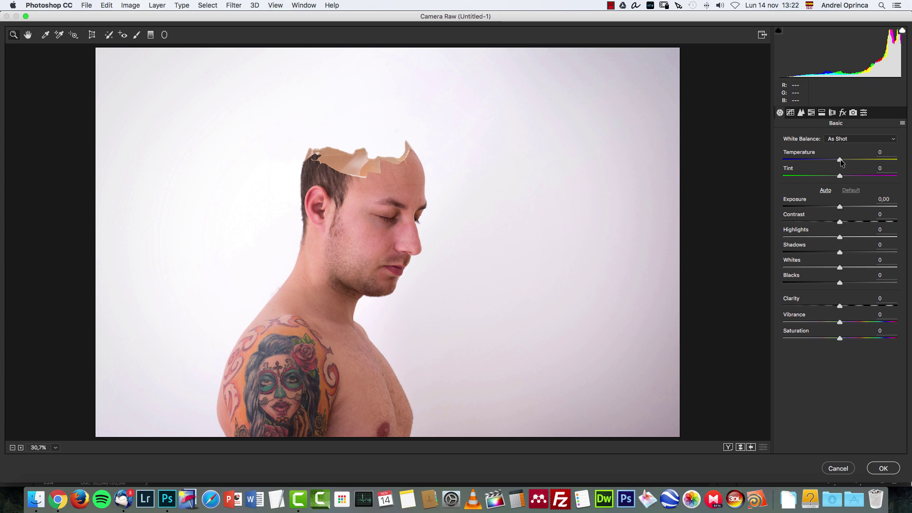
{"action": "left_click_drag", "start_coordinate": [839, 162], "coordinate": [844, 162]}
{"action": "left_click_drag", "start_coordinate": [839, 323], "coordinate": [829, 323]}
{"action": "left_click", "coordinate": [852, 306]}
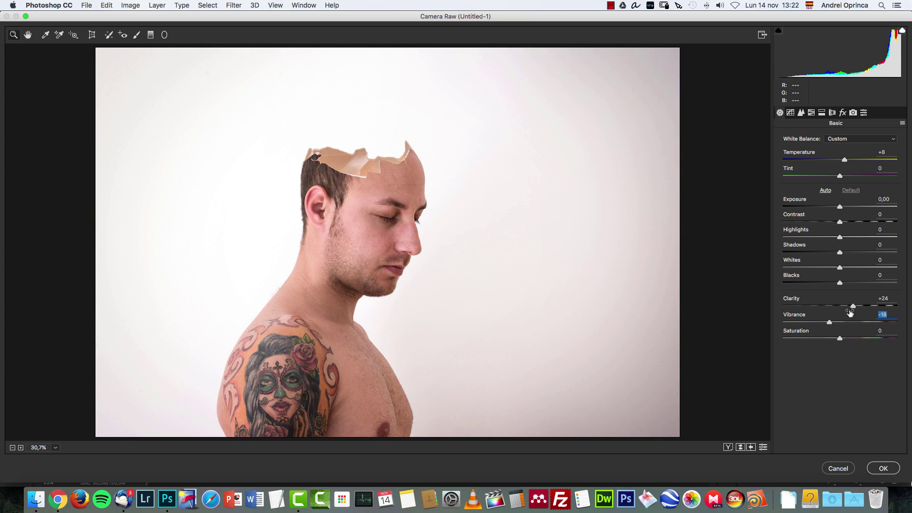
{"action": "left_click_drag", "start_coordinate": [841, 338], "coordinate": [835, 338]}
{"action": "left_click_drag", "start_coordinate": [840, 252], "coordinate": [840, 221]}
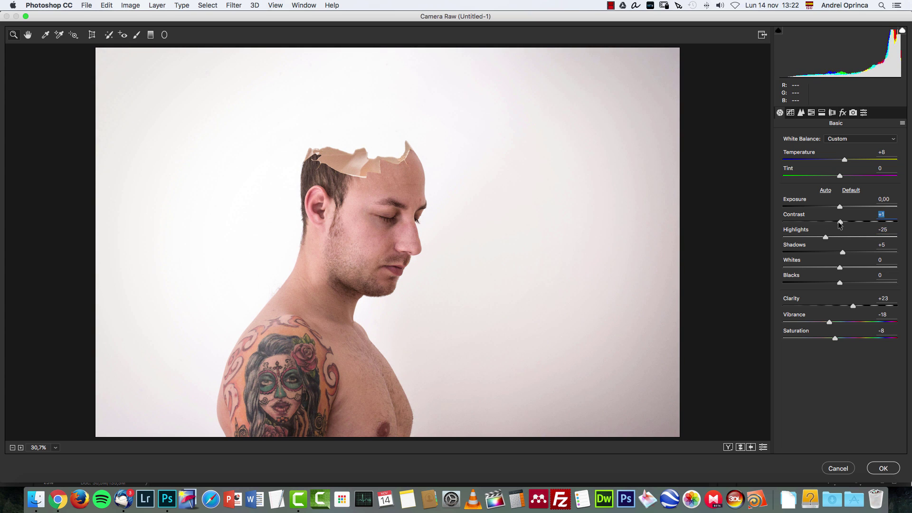
Step: Set the Camera Raw sharpening to Amount 31 and Detail 85
{"action": "left_click", "coordinate": [802, 113]}
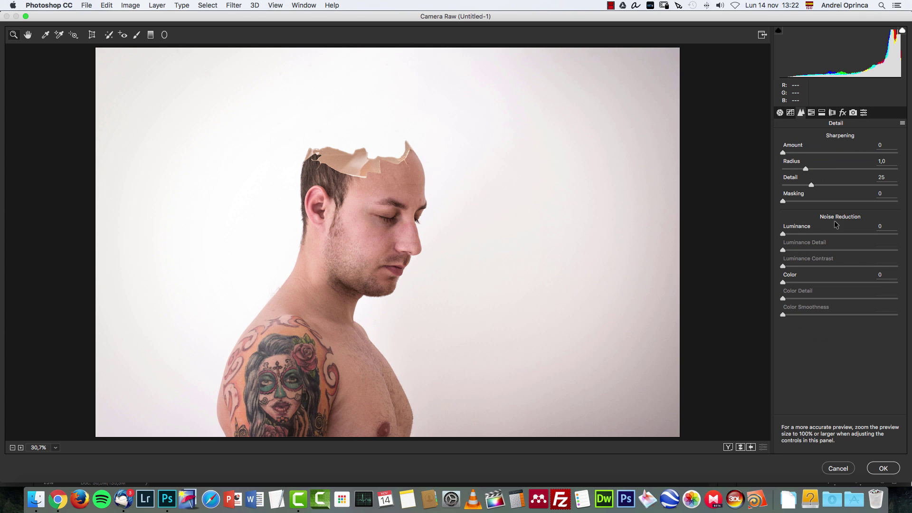
{"action": "left_click_drag", "start_coordinate": [791, 153], "coordinate": [806, 152]}
{"action": "left_click_drag", "start_coordinate": [811, 185], "coordinate": [880, 186]}
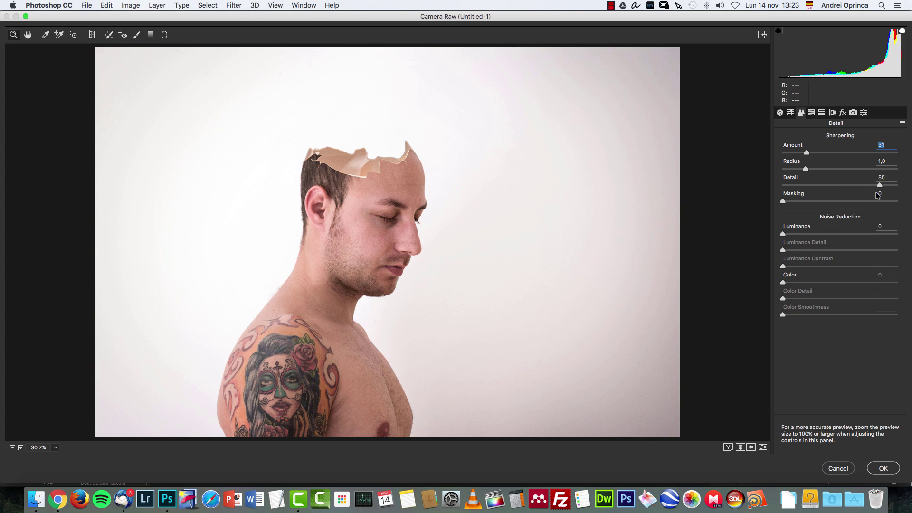
Step: Set the Luminance noise reduction to 16, judging the face at 100% magnification
{"action": "left_click", "coordinate": [53, 449]}
{"action": "left_click", "coordinate": [86, 398]}
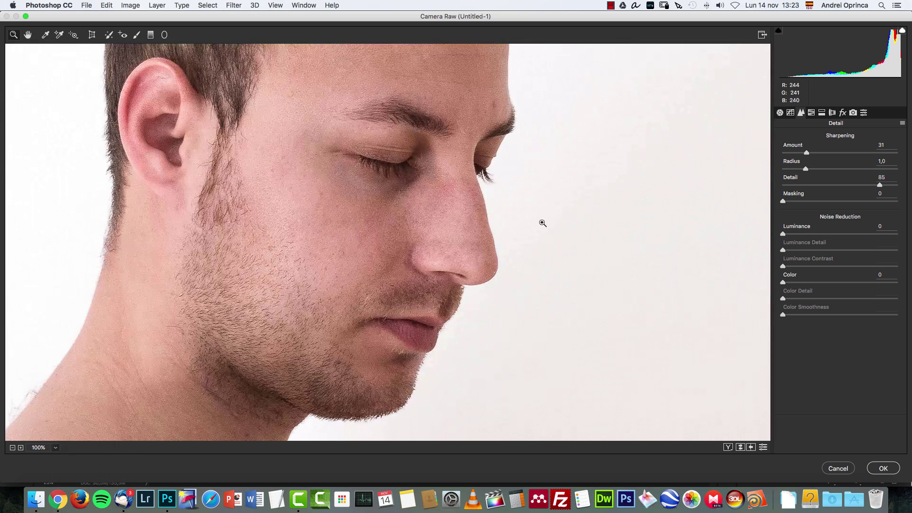
{"action": "left_click_drag", "start_coordinate": [788, 232], "coordinate": [802, 234]}
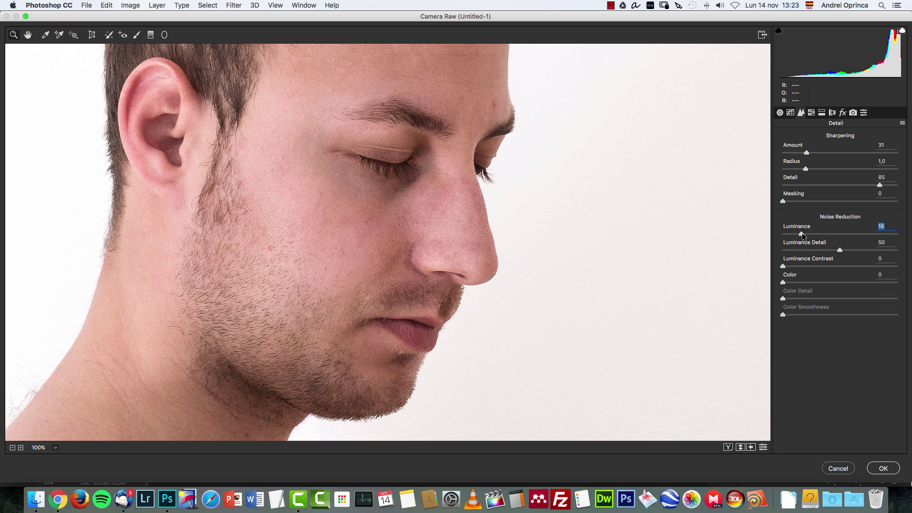
{"action": "left_click_drag", "start_coordinate": [832, 185], "coordinate": [833, 186]}
Step: Add a Highlight Priority post-crop vignette with Amount -5, Midpoint 13, Roundness +8 and Feather 50
{"action": "left_click", "coordinate": [842, 113]}
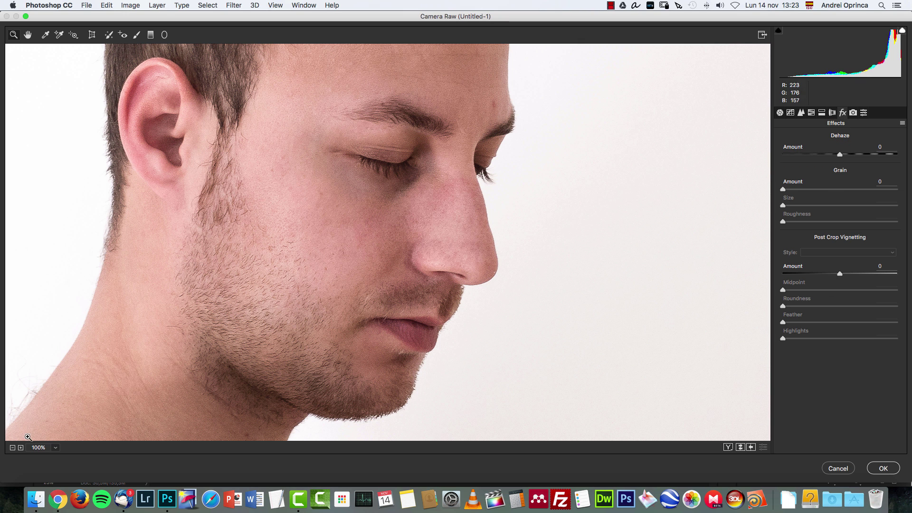
{"action": "left_click", "coordinate": [13, 447]}
{"action": "left_click", "coordinate": [13, 447]}
{"action": "left_click", "coordinate": [12, 447]}
{"action": "left_click", "coordinate": [13, 447]}
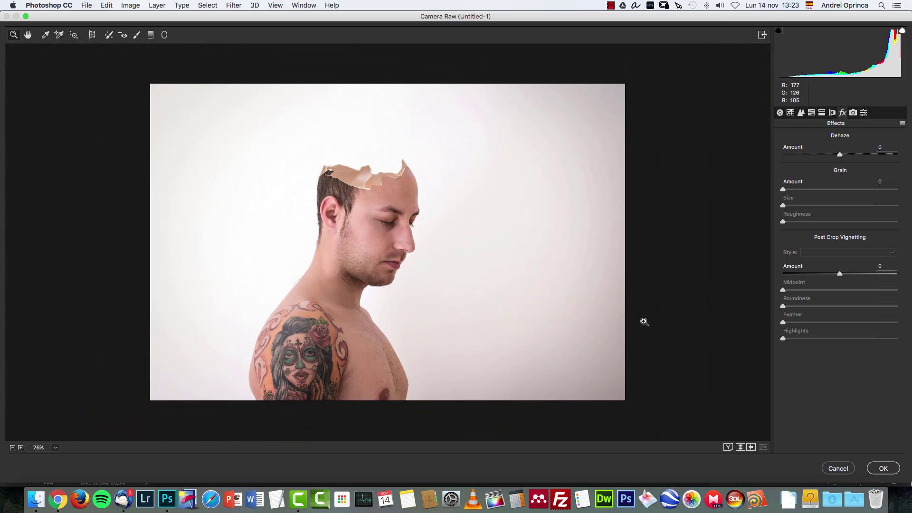
{"action": "left_click_drag", "start_coordinate": [840, 274], "coordinate": [827, 325]}
{"action": "double_click", "coordinate": [826, 323]}
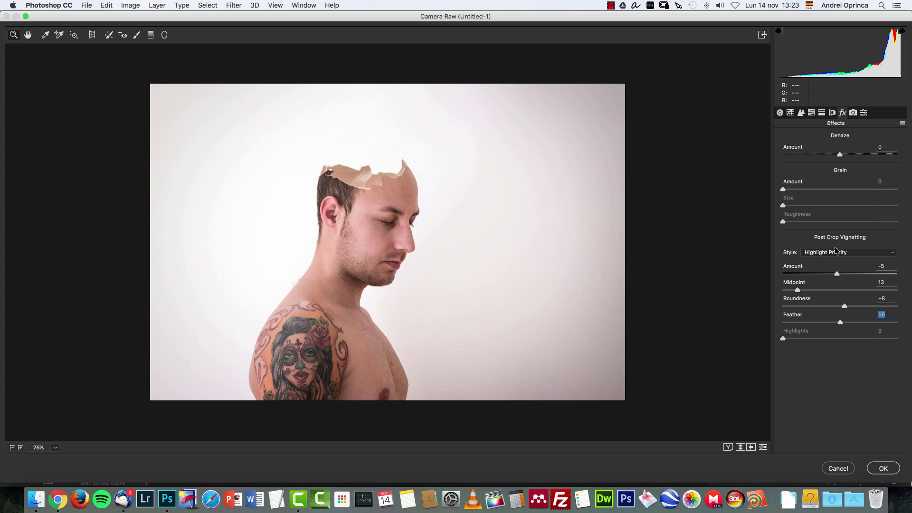
Step: Add film grain with Amount 20 and Roughness 89, judging it on the face at 100% magnification
{"action": "left_click_drag", "start_coordinate": [782, 189], "coordinate": [805, 189]}
{"action": "key", "text": "super+1"}
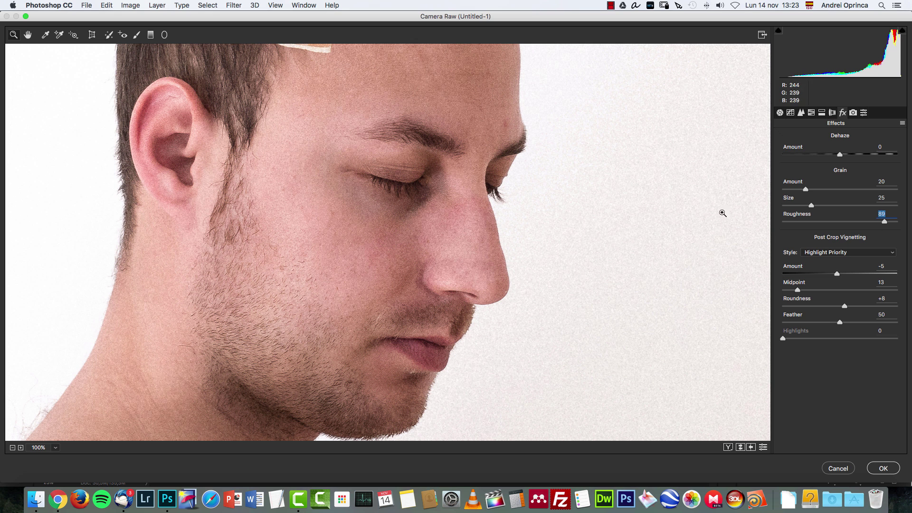
{"action": "left_click", "coordinate": [831, 207]}
Step: Split-tone the image with highlight Hue 45 and Saturation 15, and adjust the shadow hue and saturation
{"action": "left_click", "coordinate": [822, 113]}
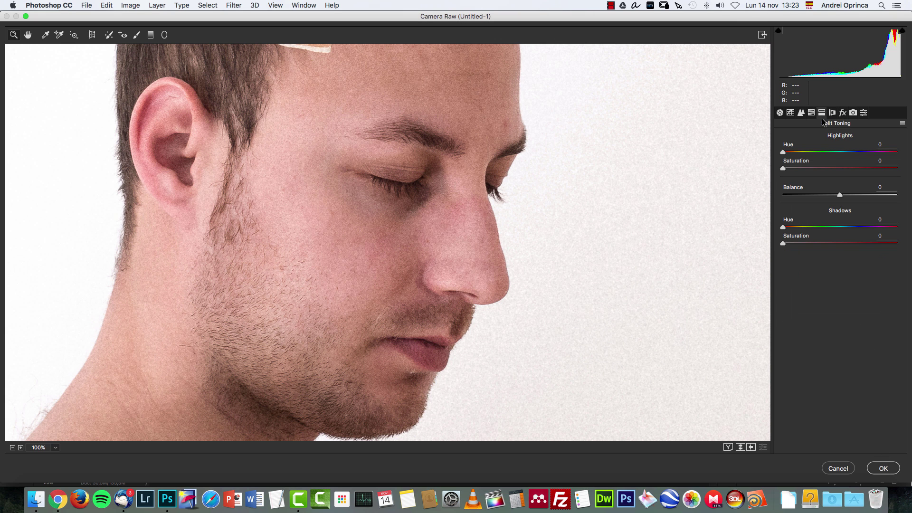
{"action": "left_click_drag", "start_coordinate": [783, 152], "coordinate": [797, 152]}
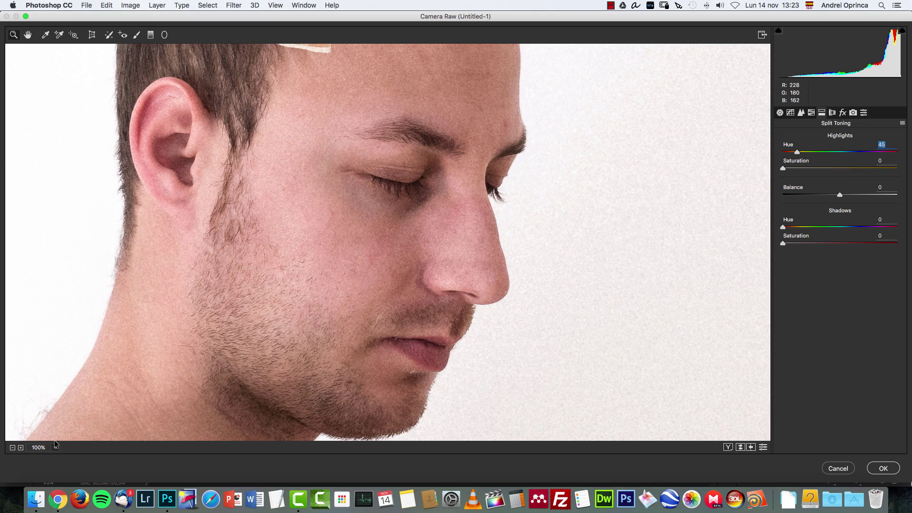
{"action": "left_click", "coordinate": [13, 447]}
{"action": "left_click", "coordinate": [13, 448]}
{"action": "left_click", "coordinate": [13, 447]}
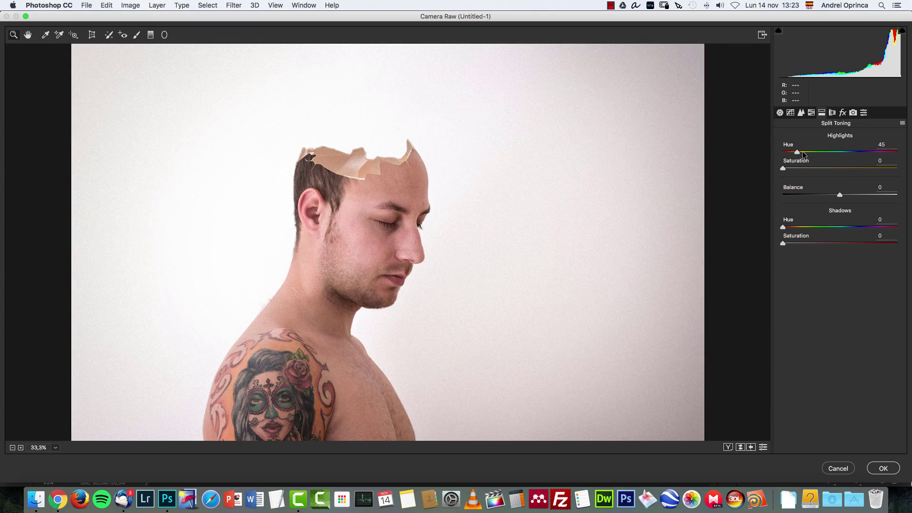
{"action": "left_click_drag", "start_coordinate": [798, 153], "coordinate": [801, 170]}
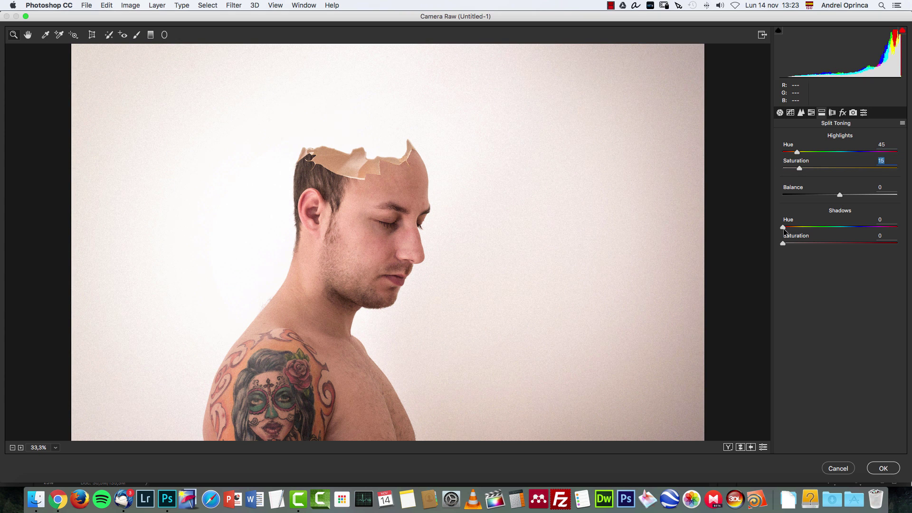
{"action": "left_click_drag", "start_coordinate": [880, 227], "coordinate": [852, 227]}
{"action": "left_click", "coordinate": [800, 243]}
Step: Fine-tune the Tint in the basic adjustments and apply the Camera Raw filter to the stamped layer
{"action": "left_click", "coordinate": [780, 112]}
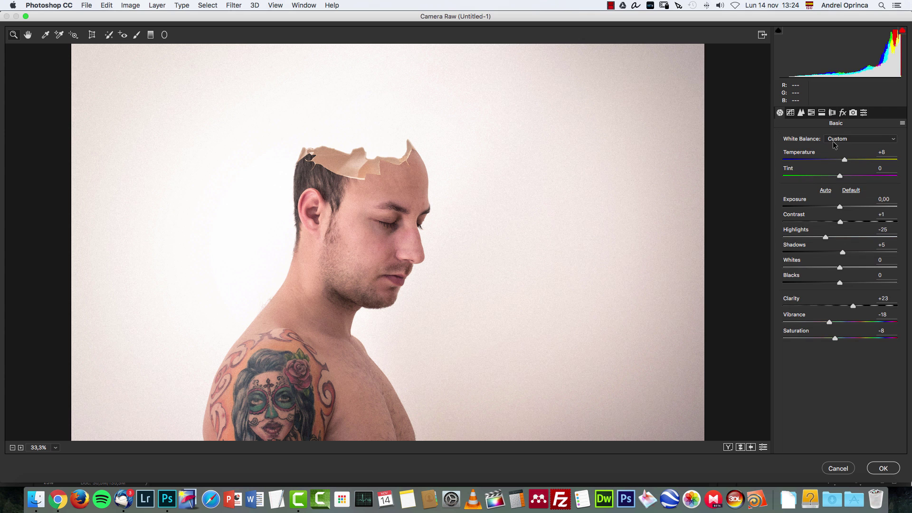
{"action": "left_click_drag", "start_coordinate": [835, 174], "coordinate": [838, 176]}
{"action": "left_click", "coordinate": [884, 468]}
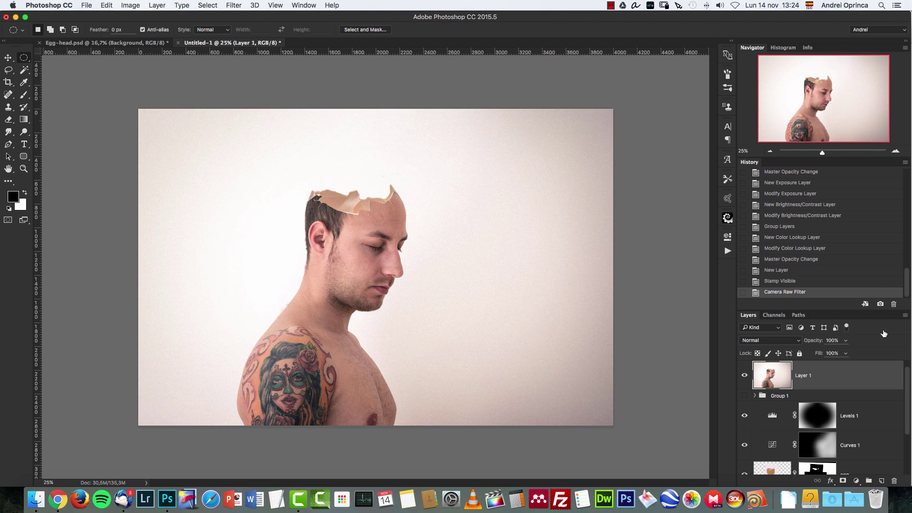
Step: Compare the image with the graded Layer 1 hidden and shown, and inspect the cracked head up close
{"action": "key", "text": "super+plus"}
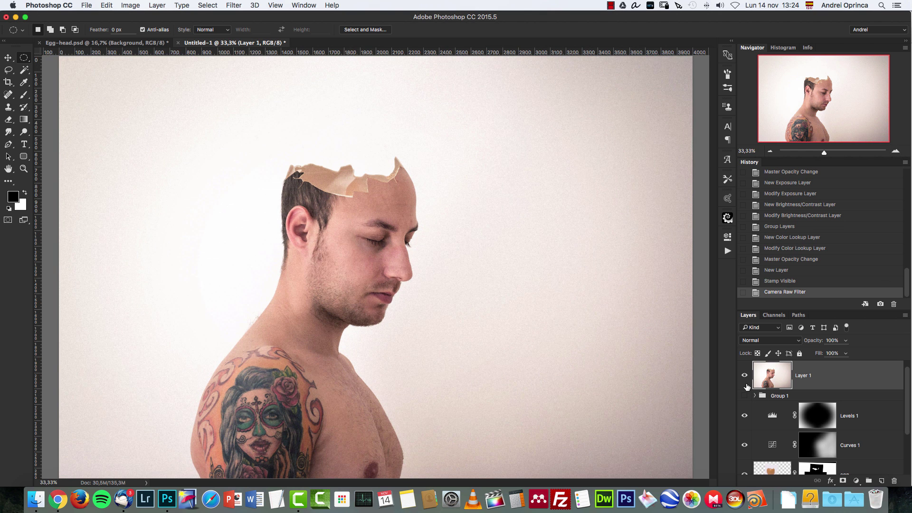
{"action": "left_click", "coordinate": [744, 375]}
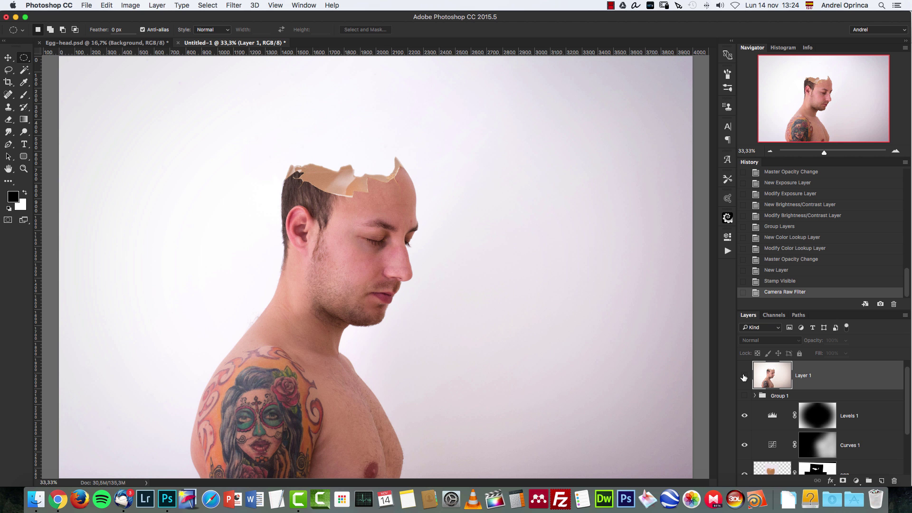
{"action": "left_click", "coordinate": [745, 375]}
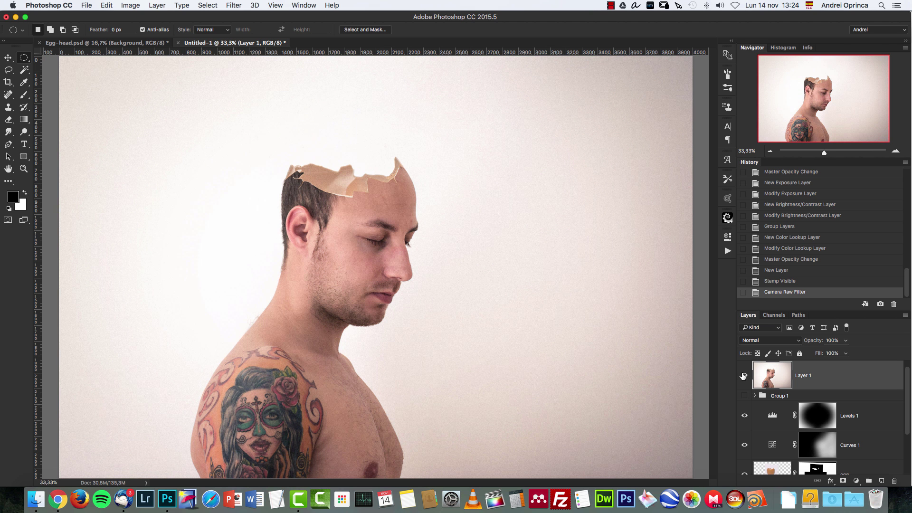
{"action": "left_click", "coordinate": [895, 151]}
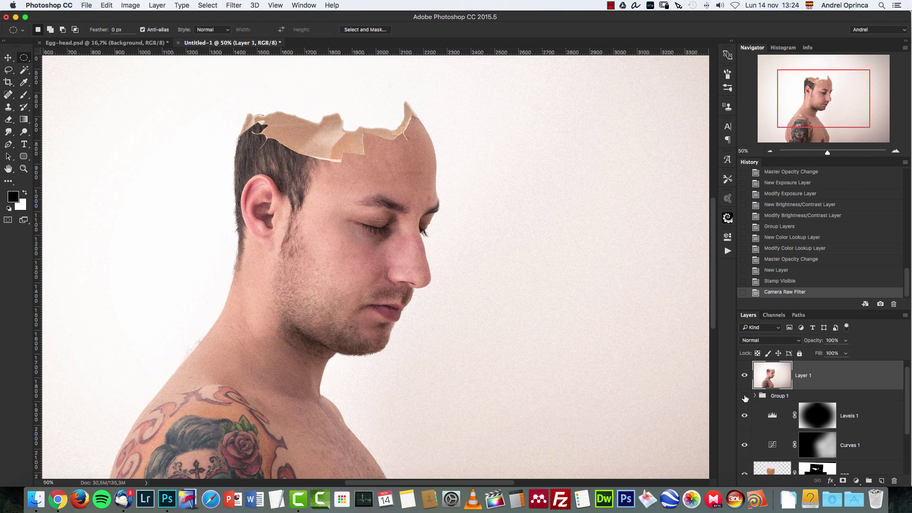
{"action": "left_click", "coordinate": [744, 396]}
{"action": "left_click", "coordinate": [768, 152]}
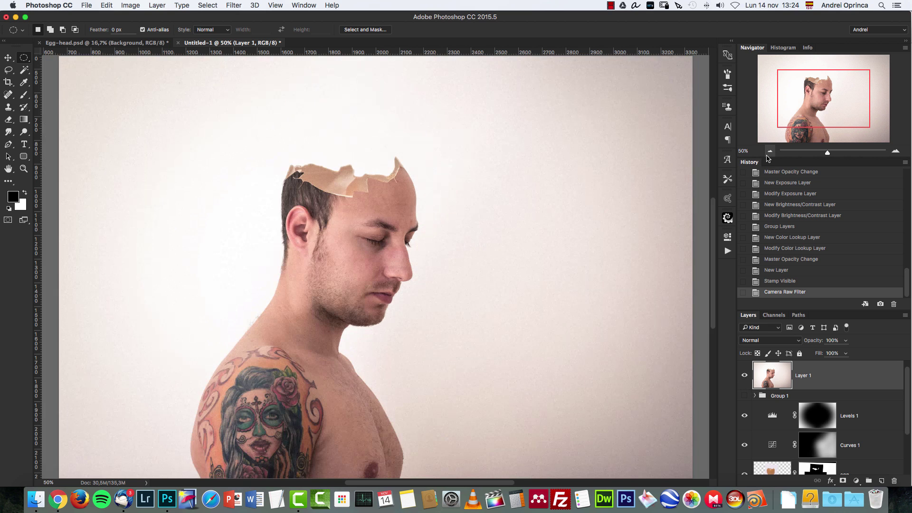